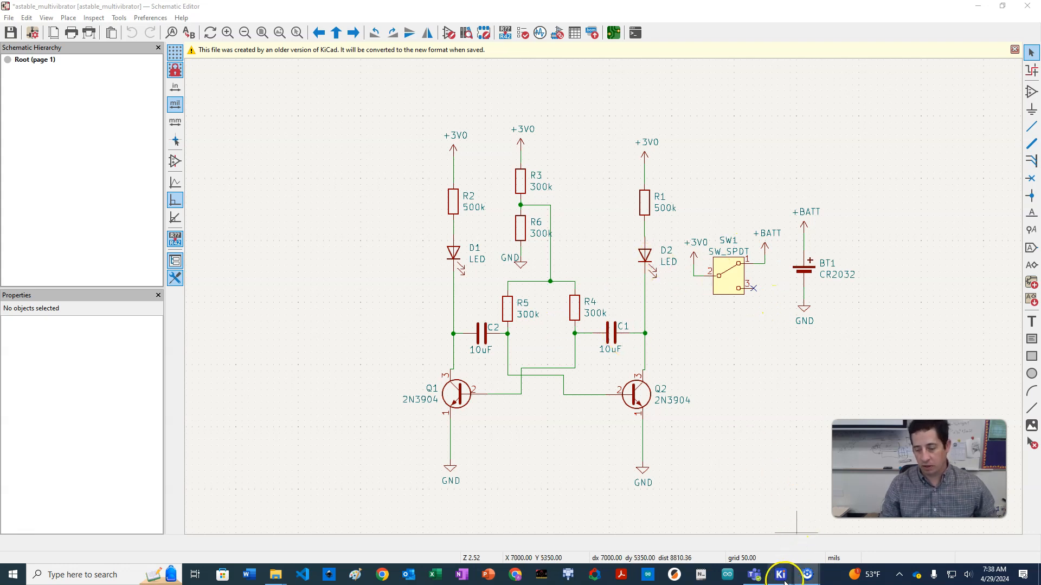
Switch to the PCB Editor and hide every layer except Edge.Cuts to view the board outline
{"action": "mouse_move", "coordinate": [780, 578]}
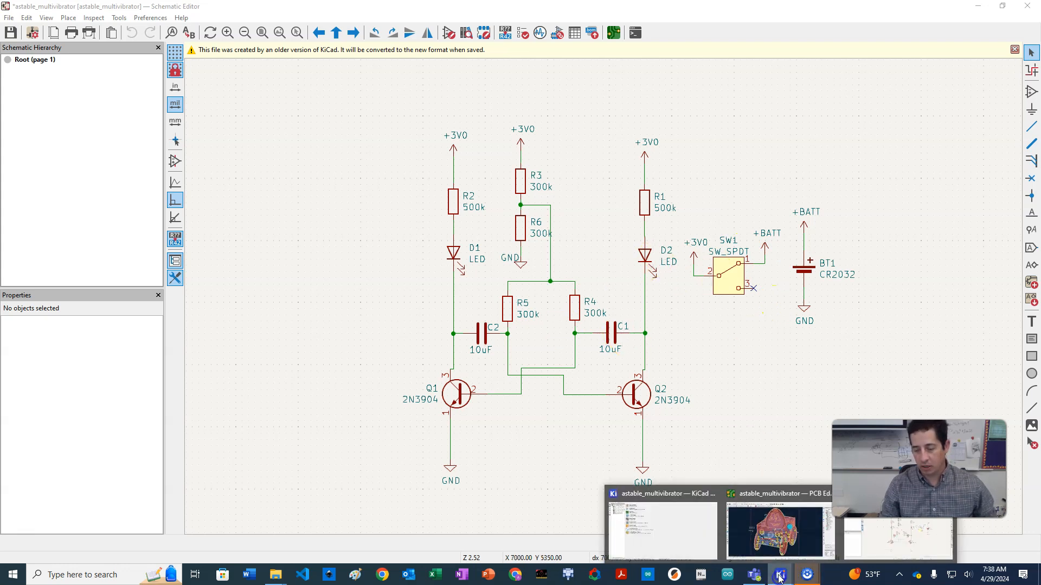
{"action": "left_click", "coordinate": [771, 542]}
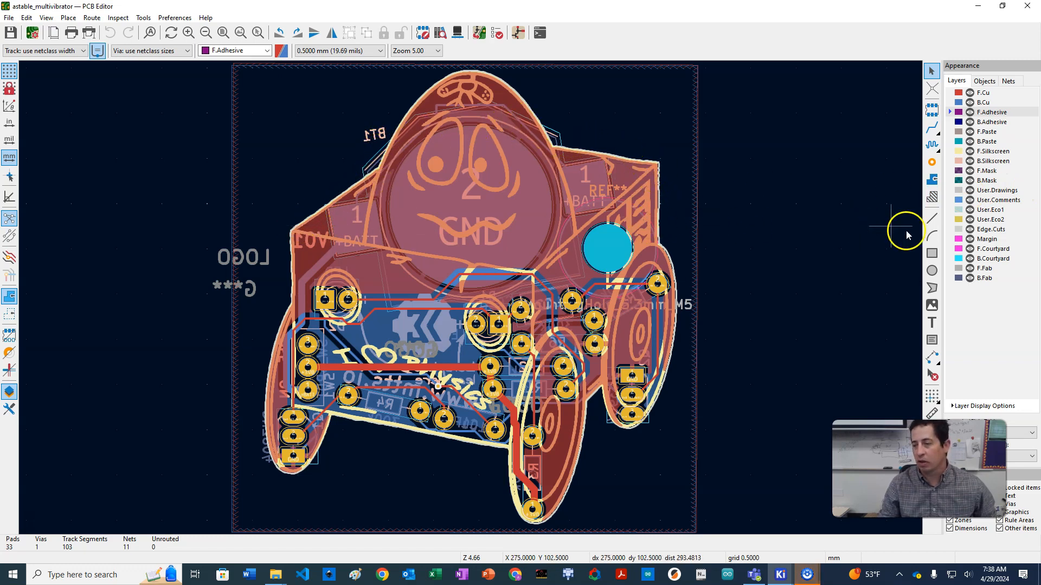
{"action": "left_click", "coordinate": [980, 230]}
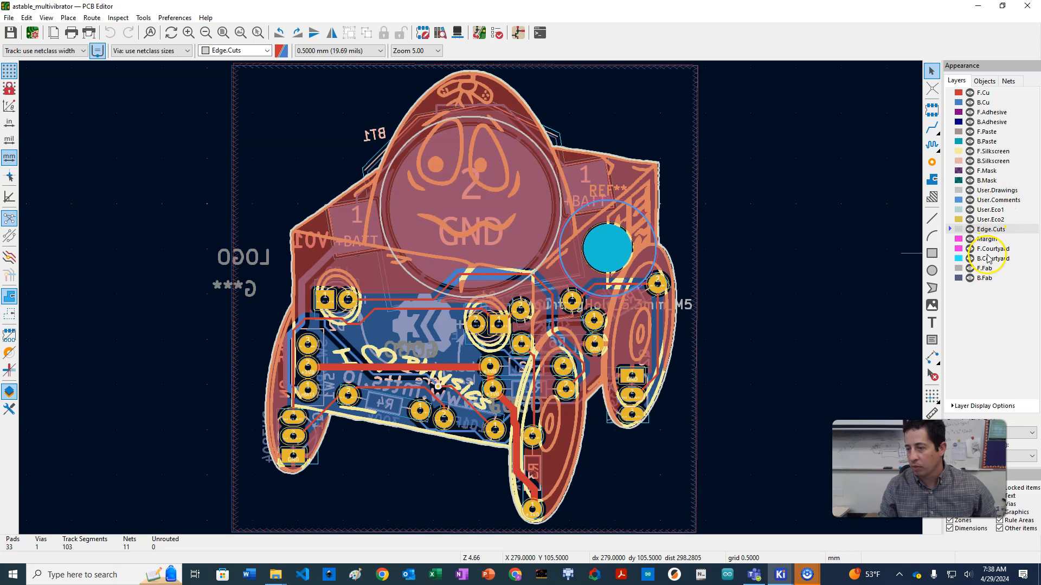
{"action": "left_click", "coordinate": [984, 276]}
{"action": "left_click", "coordinate": [985, 230]}
{"action": "right_click", "coordinate": [985, 230]}
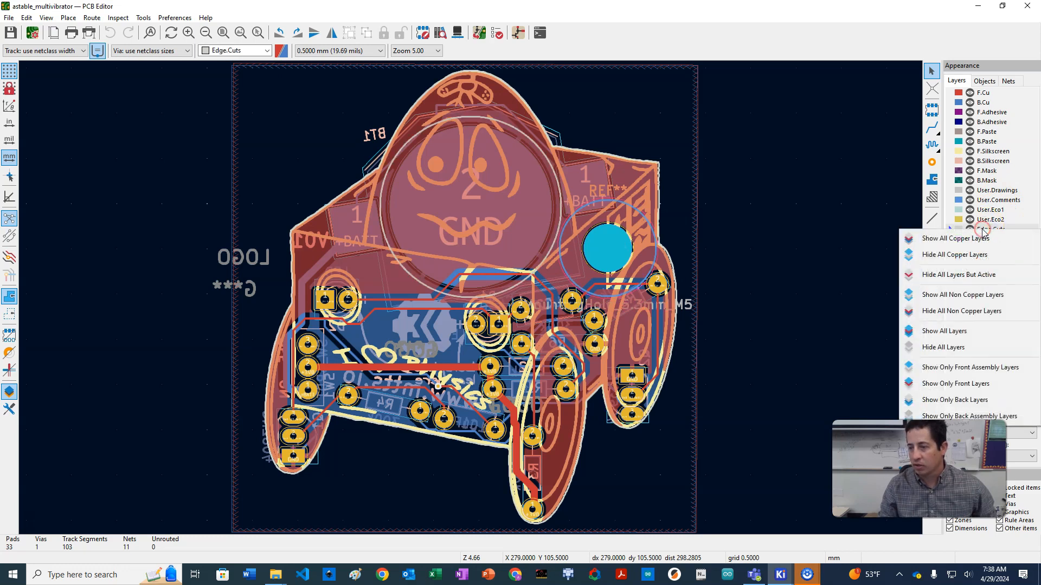
{"action": "left_click", "coordinate": [973, 278]}
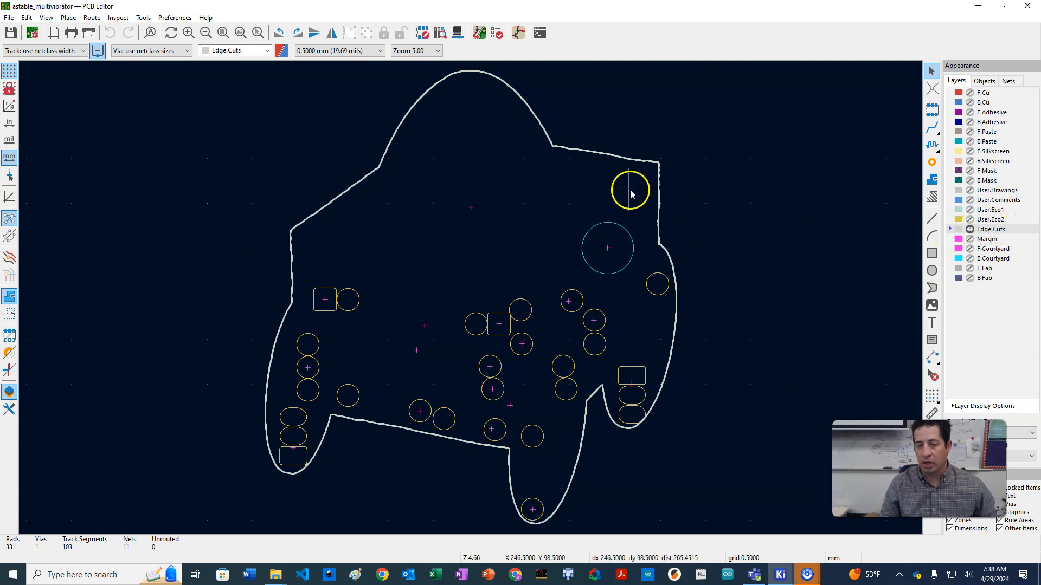
Restore all layers and isolate the F.Silkscreen artwork together with the Edge.Cuts outline
{"action": "right_click", "coordinate": [984, 228]}
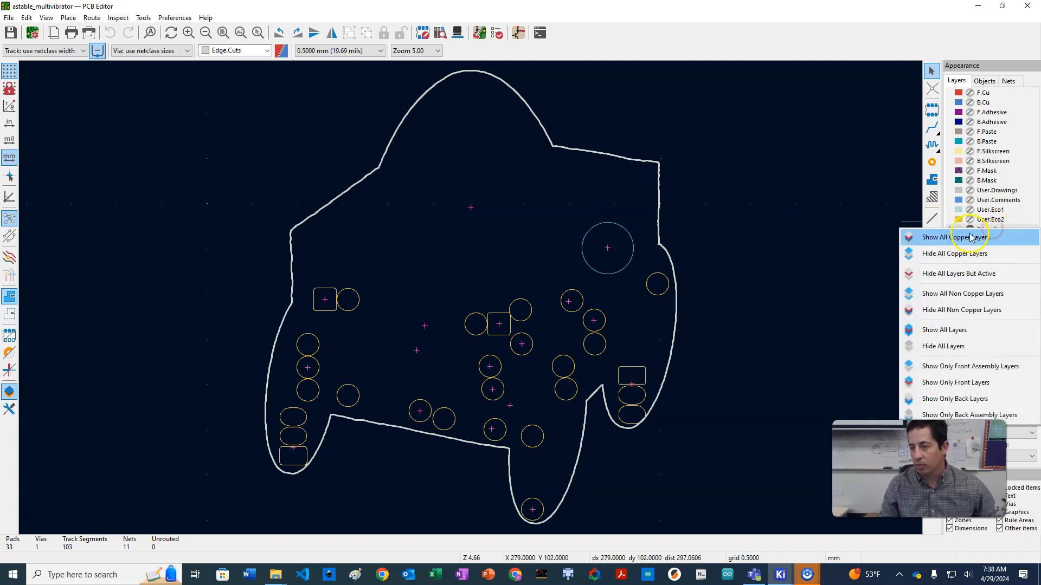
{"action": "left_click", "coordinate": [964, 332]}
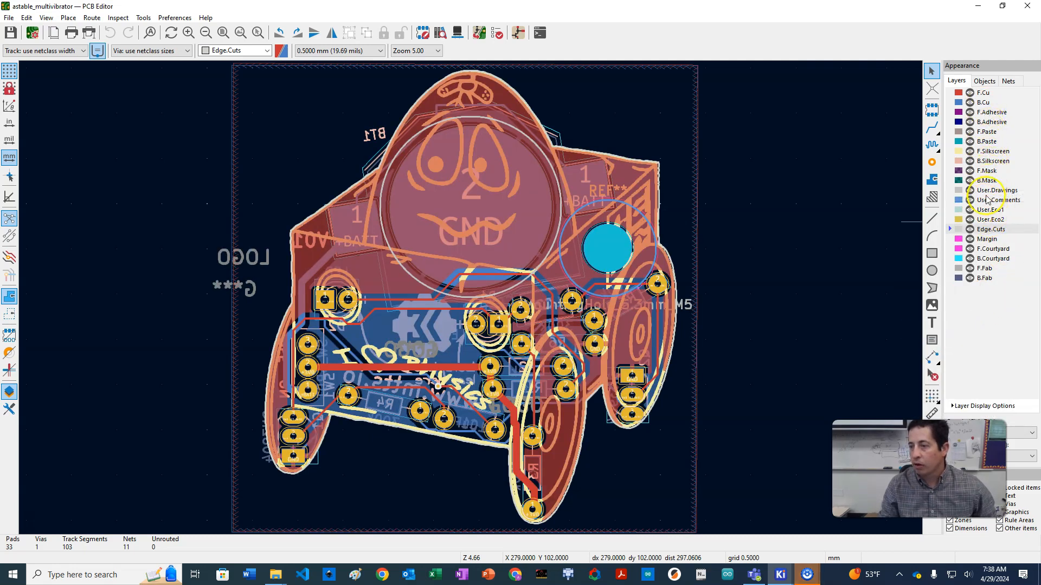
{"action": "left_click", "coordinate": [990, 151]}
{"action": "right_click", "coordinate": [990, 154]}
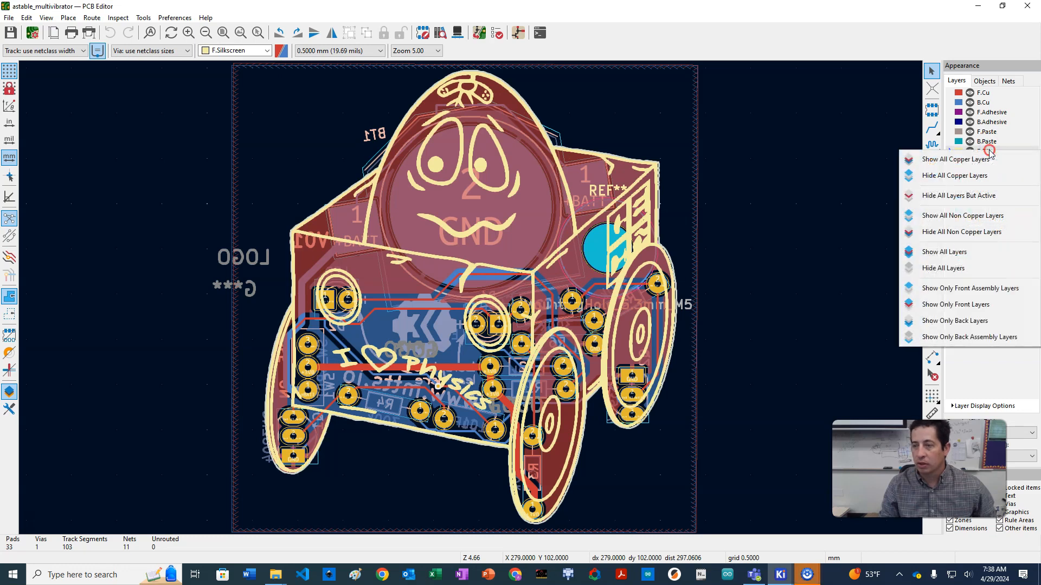
{"action": "left_click", "coordinate": [954, 268]}
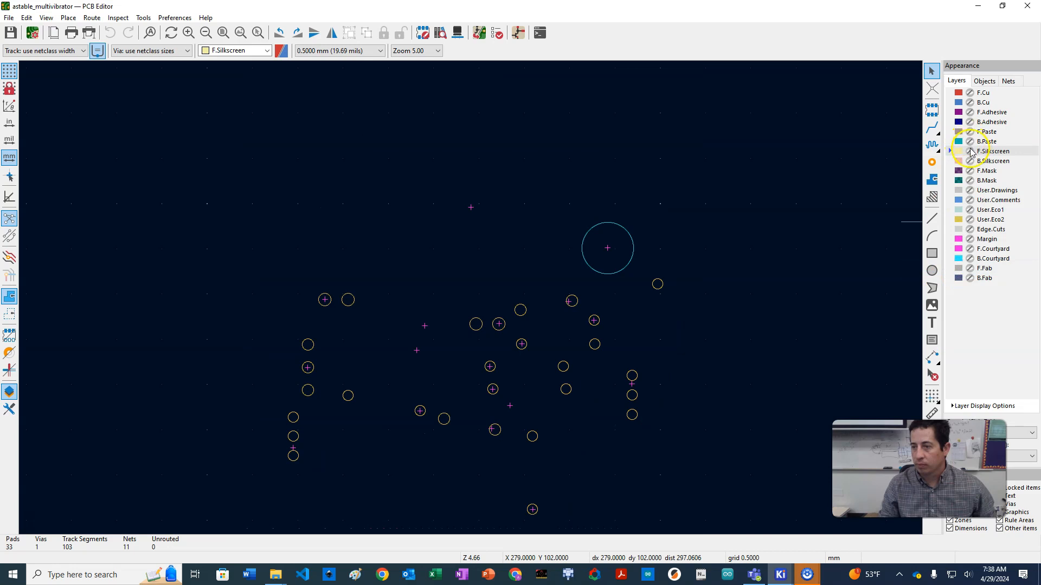
{"action": "left_click", "coordinate": [970, 151]}
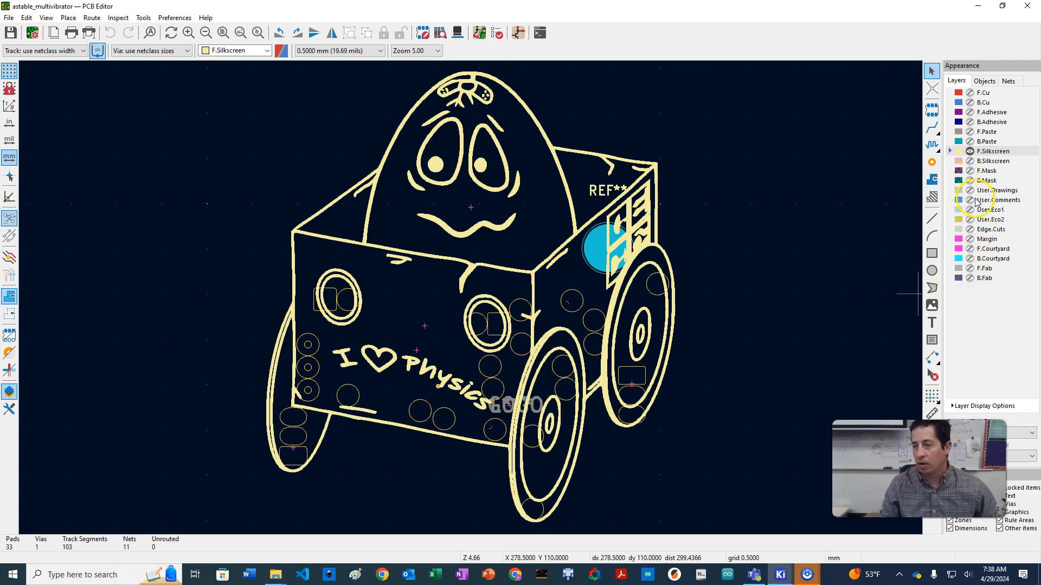
{"action": "left_click", "coordinate": [970, 229]}
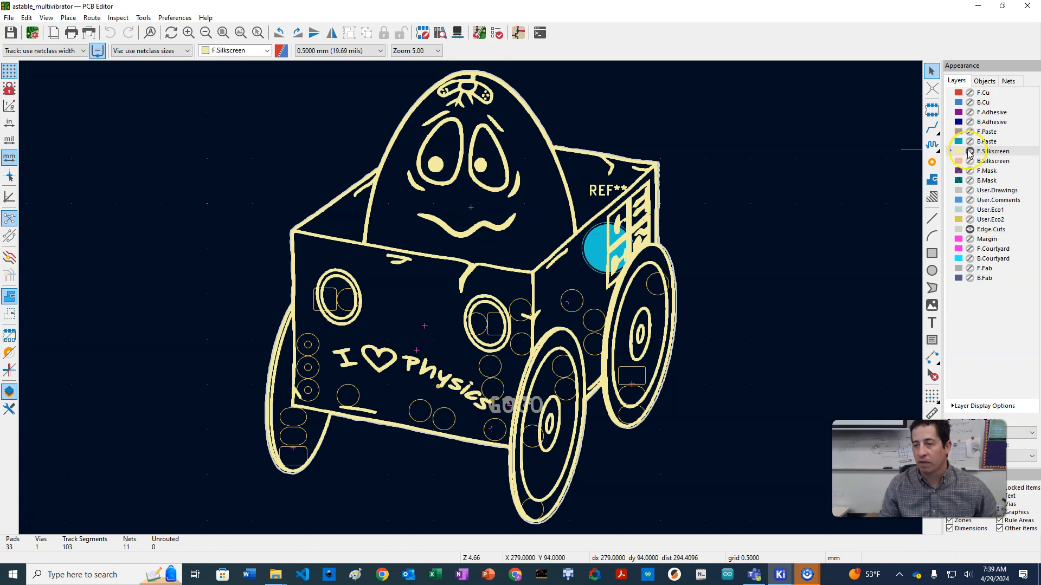
Show all layers again and inspect the back copper zone with B.Cu as the active layer
{"action": "right_click", "coordinate": [978, 154]}
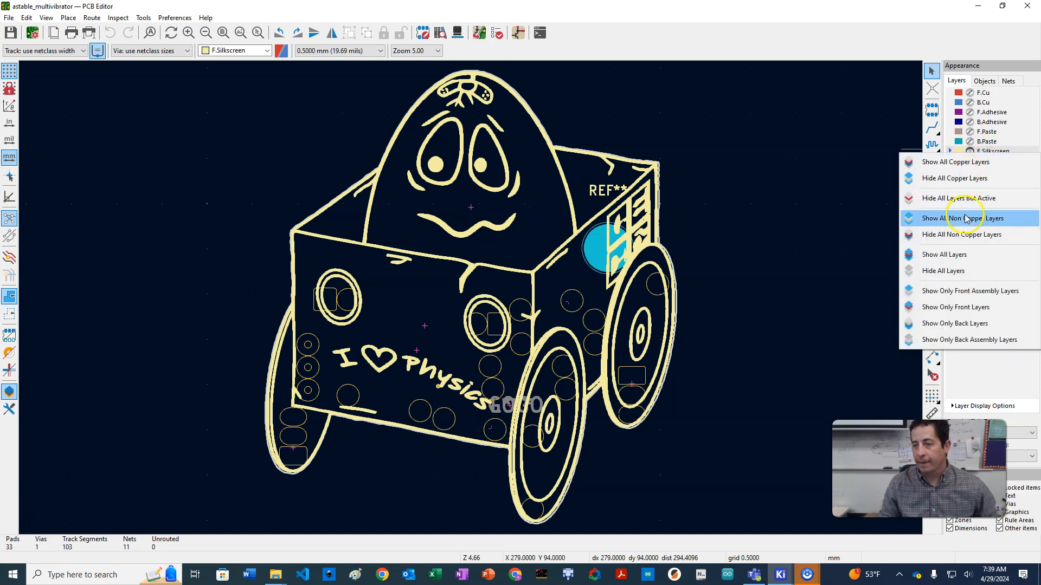
{"action": "left_click", "coordinate": [960, 260]}
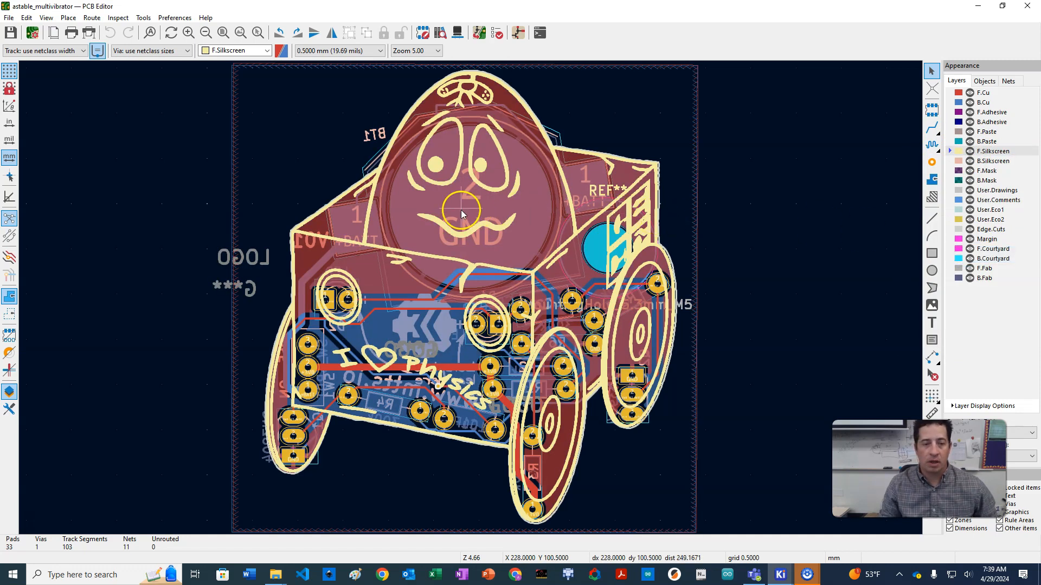
{"action": "left_click", "coordinate": [697, 79]}
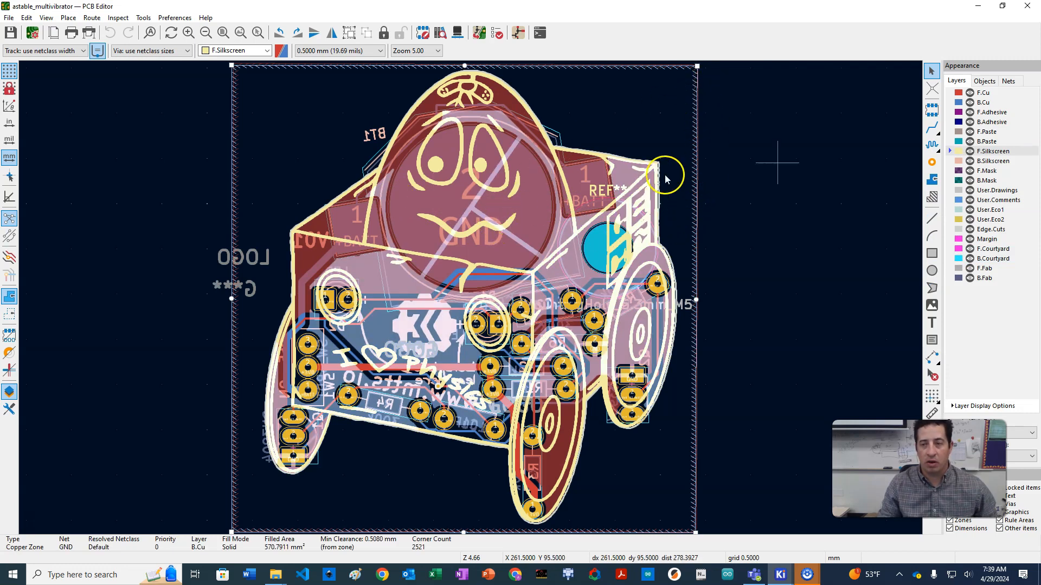
{"action": "left_click", "coordinate": [982, 103]}
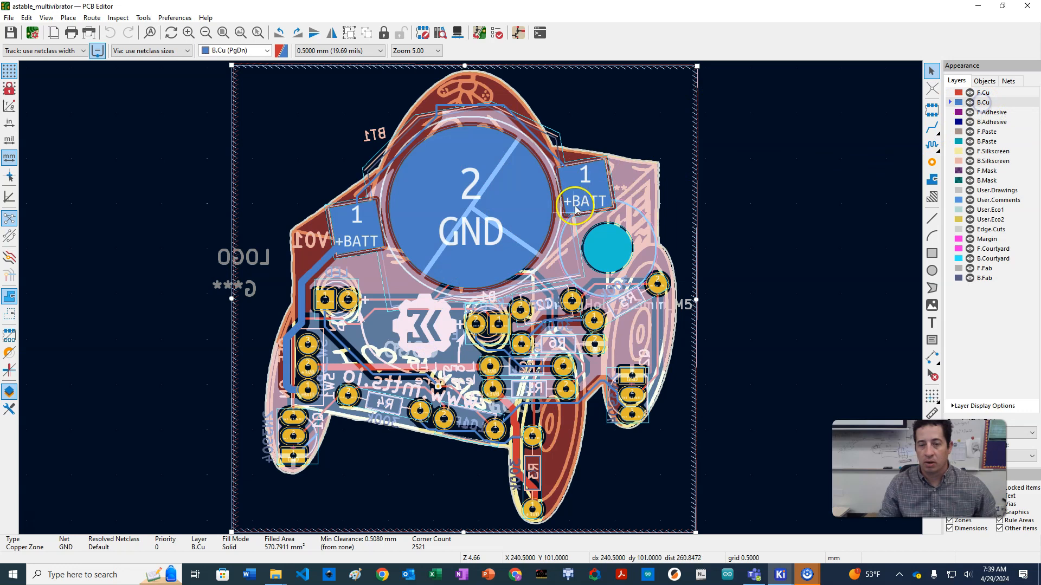
{"action": "left_click", "coordinate": [769, 219]}
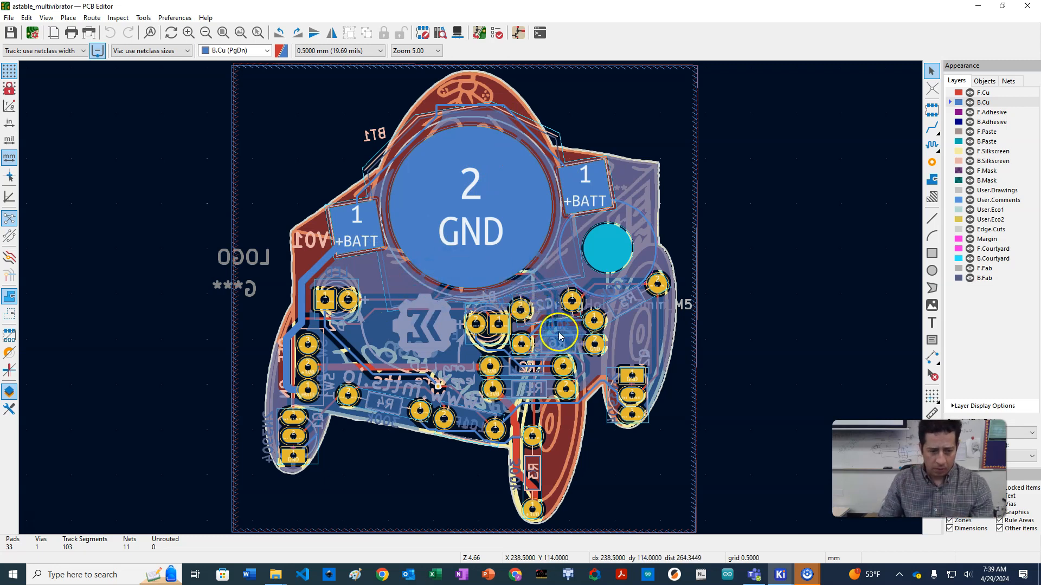
Examine the B.Cu traces around the component pads and the via above the mtts.io text
{"action": "scroll", "coordinate": [585, 353], "scroll_direction": "up", "scroll_amount": 3}
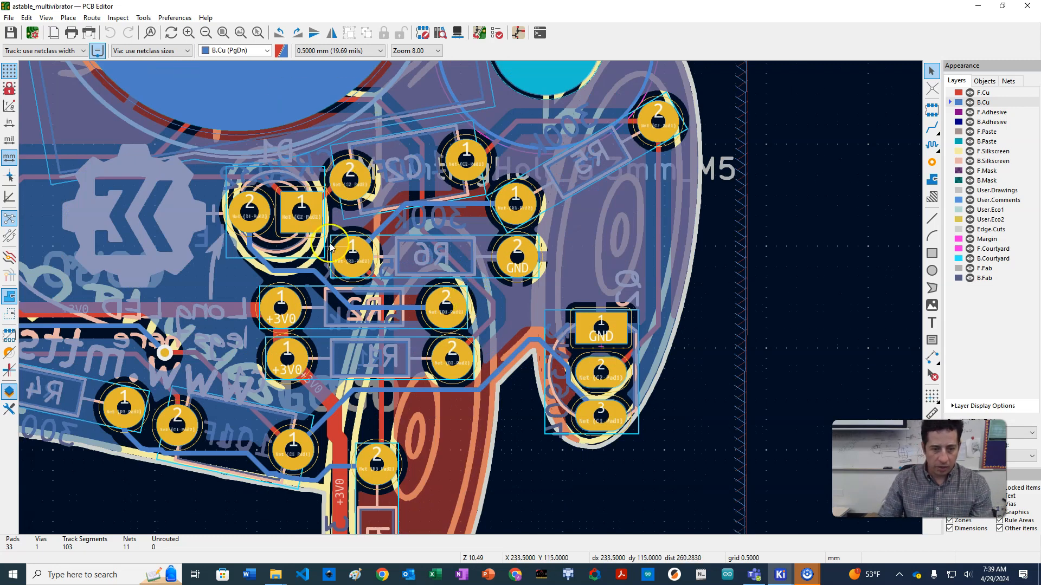
{"action": "scroll", "coordinate": [332, 248], "scroll_direction": "up", "scroll_amount": 3}
{"action": "scroll", "coordinate": [360, 334], "scroll_direction": "down", "scroll_amount": 3}
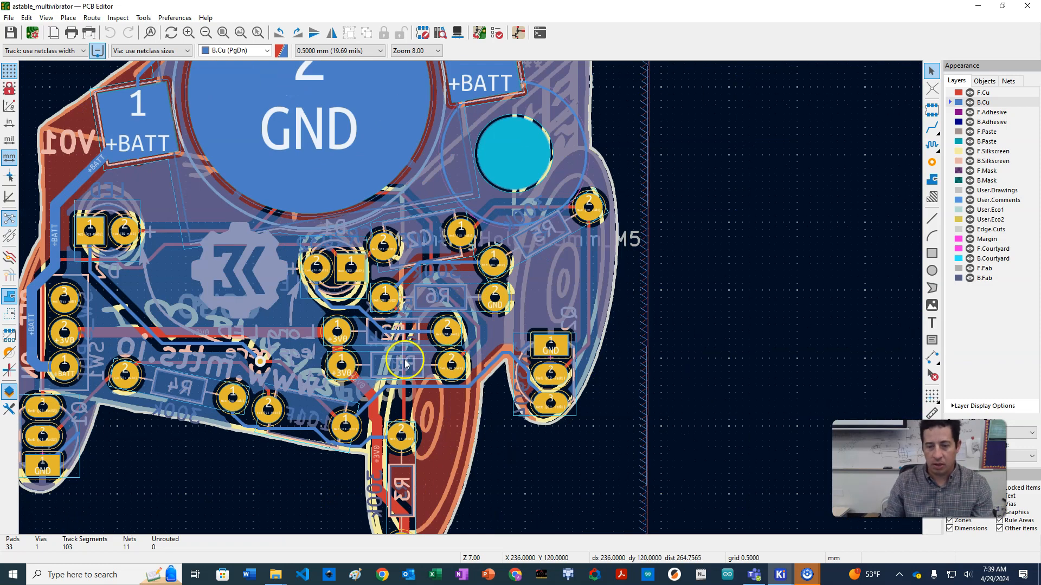
{"action": "scroll", "coordinate": [152, 332], "scroll_direction": "up", "scroll_amount": 2}
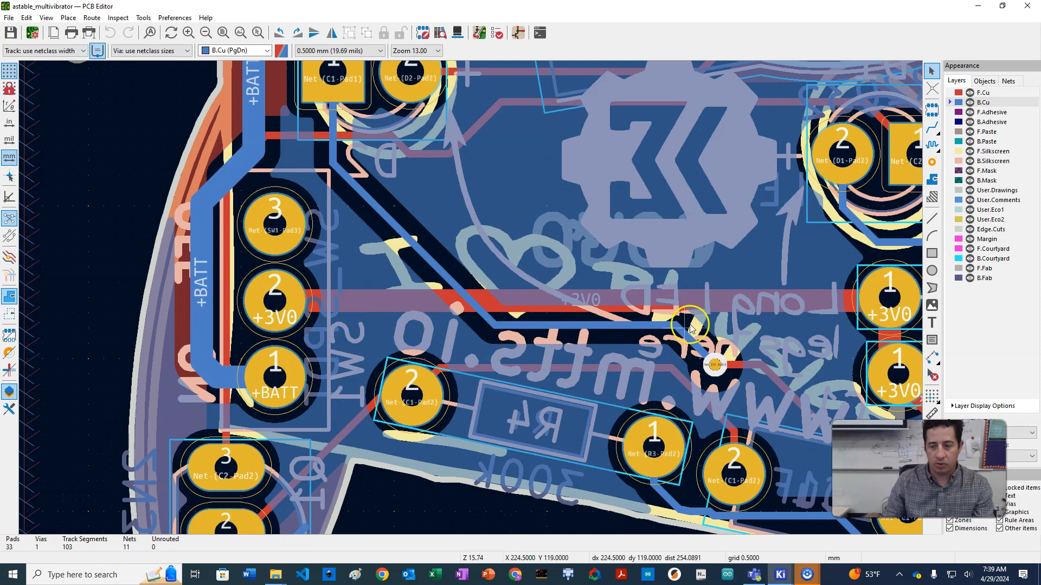
{"action": "scroll", "coordinate": [689, 327], "scroll_direction": "down", "scroll_amount": 2}
{"action": "scroll", "coordinate": [475, 319], "scroll_direction": "up", "scroll_amount": 3}
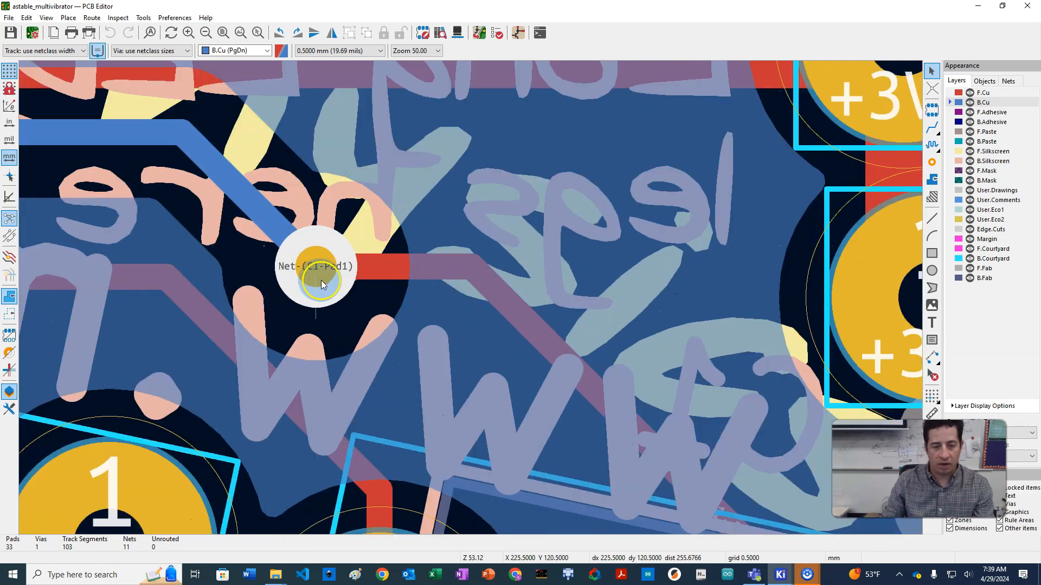
{"action": "scroll", "coordinate": [470, 298], "scroll_direction": "down", "scroll_amount": 3}
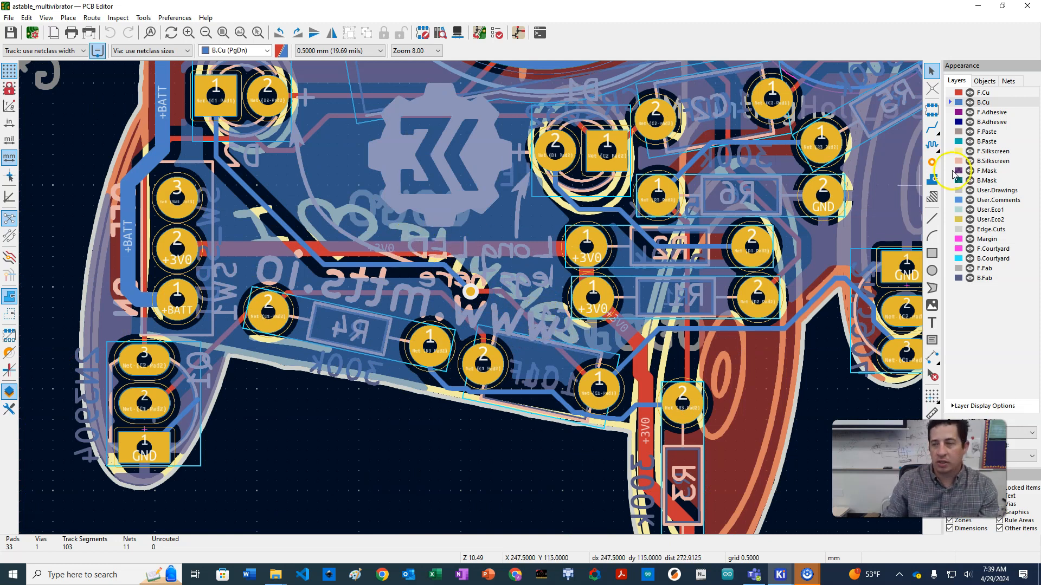
Make F.Cu the active layer and examine the front copper traces and fill across the board
{"action": "left_click", "coordinate": [983, 93]}
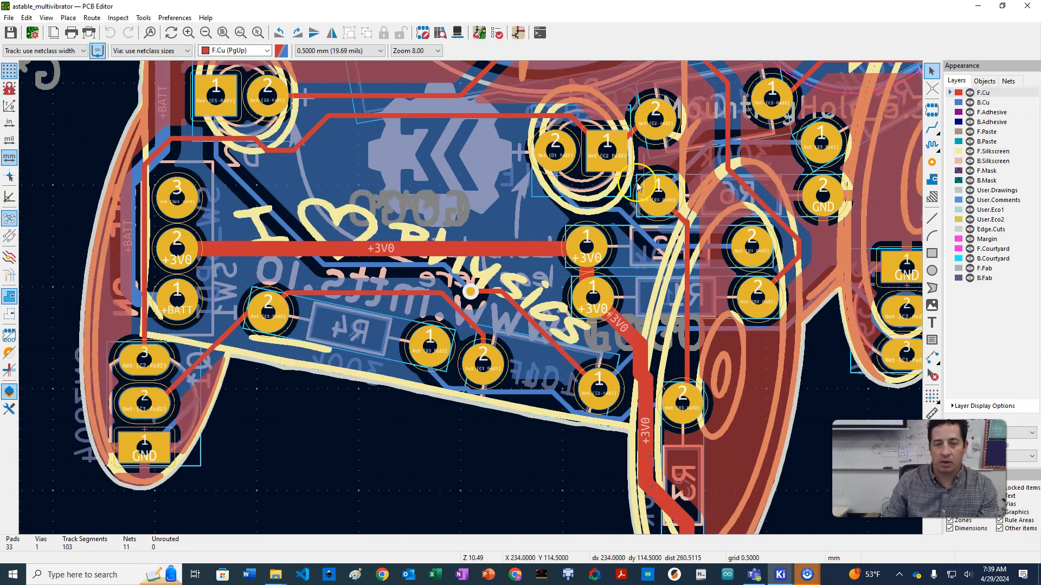
{"action": "scroll", "coordinate": [515, 247], "scroll_direction": "down", "scroll_amount": 2}
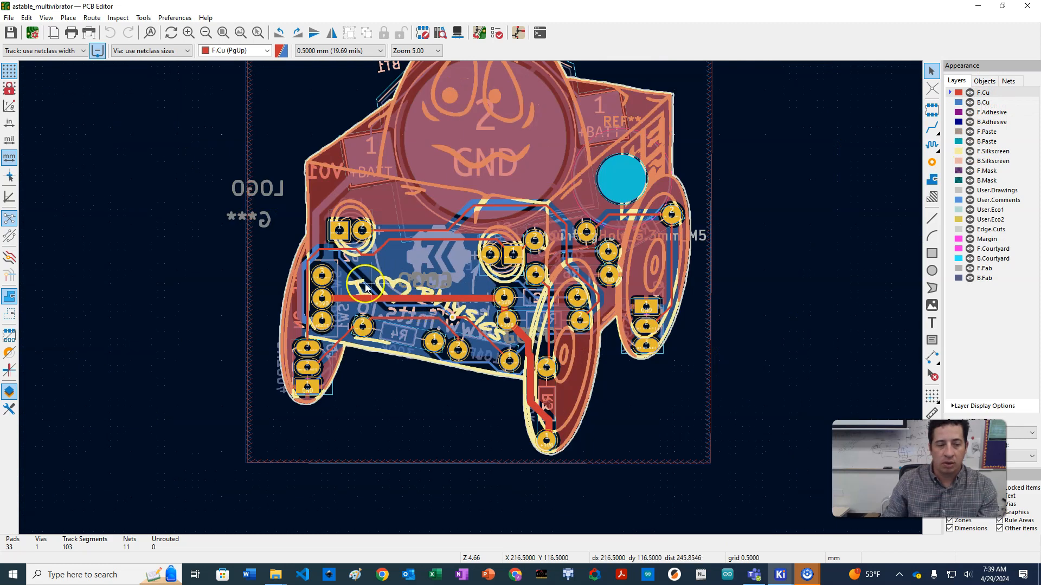
{"action": "scroll", "coordinate": [316, 288], "scroll_direction": "up", "scroll_amount": 1}
{"action": "scroll", "coordinate": [542, 142], "scroll_direction": "up", "scroll_amount": 2}
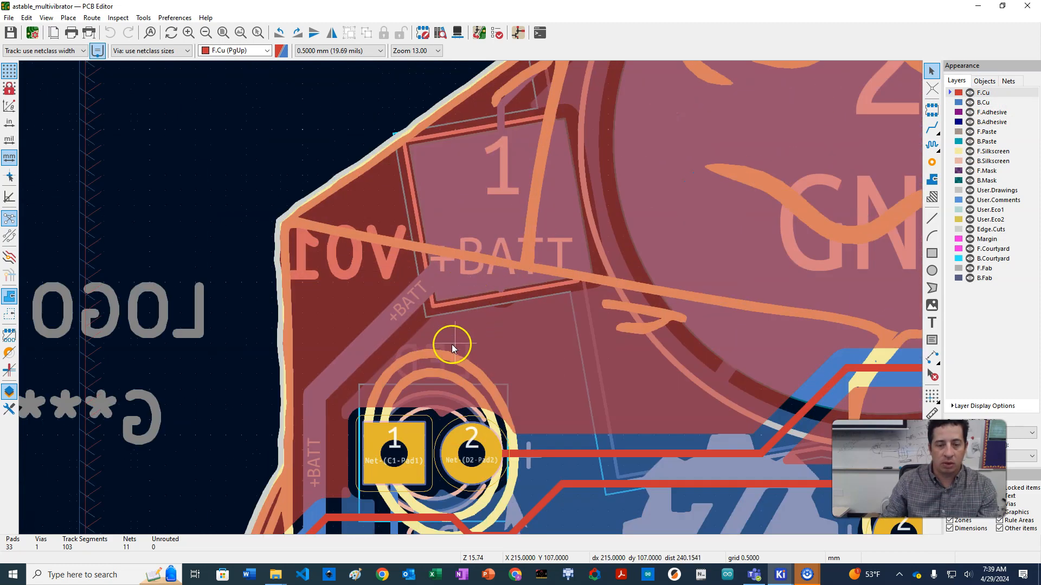
{"action": "scroll", "coordinate": [451, 343], "scroll_direction": "down", "scroll_amount": 3}
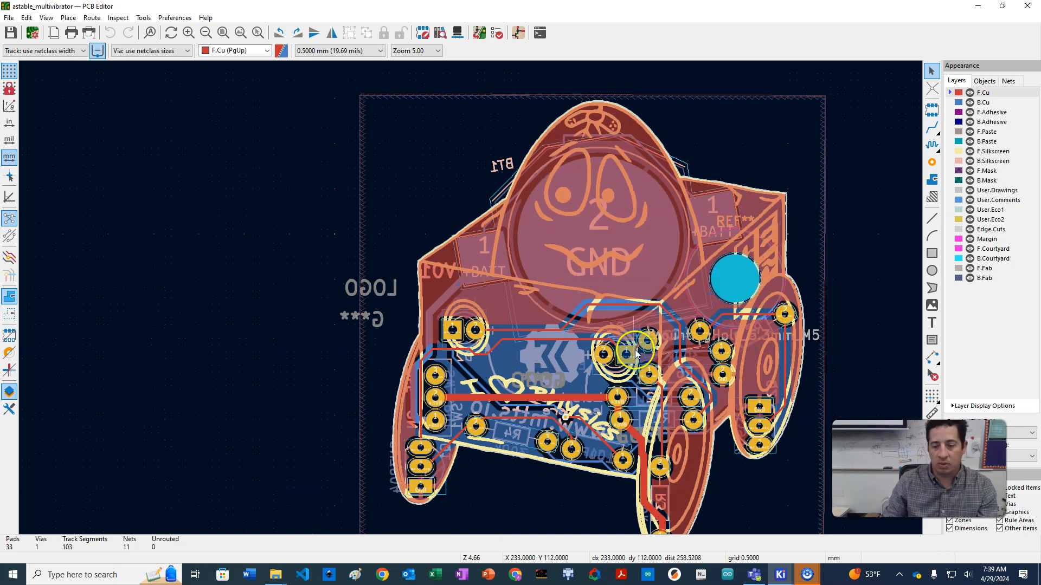
{"action": "scroll", "coordinate": [677, 386], "scroll_direction": "down", "scroll_amount": 2}
{"action": "scroll", "coordinate": [461, 295], "scroll_direction": "up", "scroll_amount": 4}
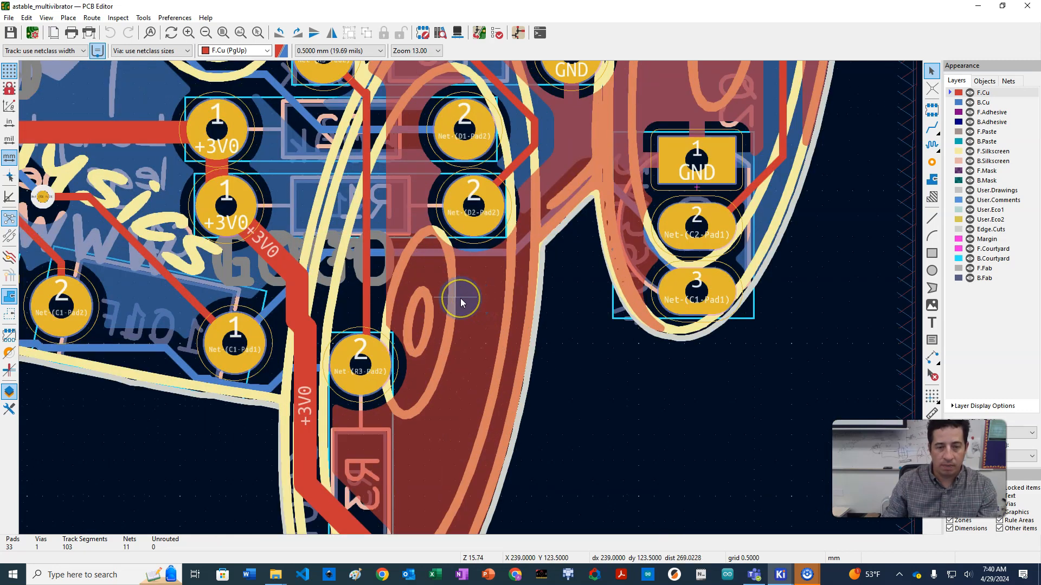
{"action": "scroll", "coordinate": [460, 299], "scroll_direction": "down", "scroll_amount": 4}
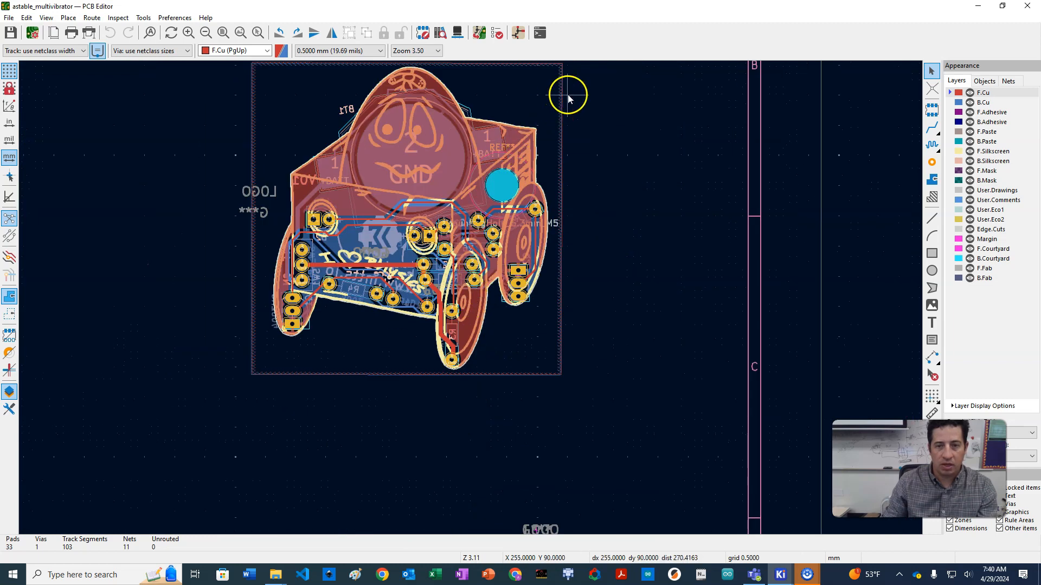
Select the F.Cu copper zone, inspect its rectangular boundary around the board, and clear the selection
{"action": "left_click", "coordinate": [562, 87]}
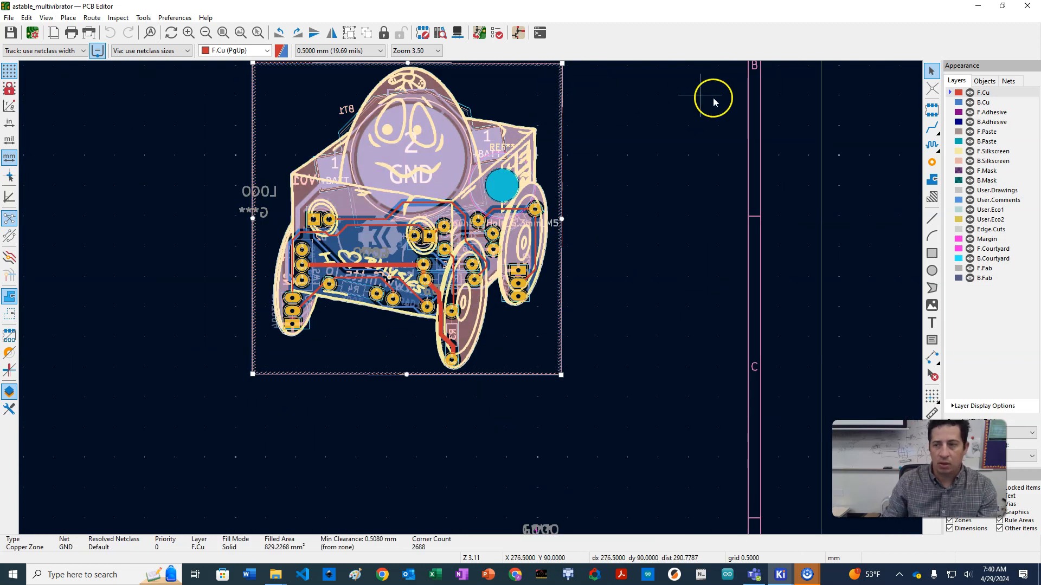
{"action": "scroll", "coordinate": [481, 73], "scroll_direction": "down", "scroll_amount": 2}
{"action": "scroll", "coordinate": [470, 300], "scroll_direction": "up", "scroll_amount": 2}
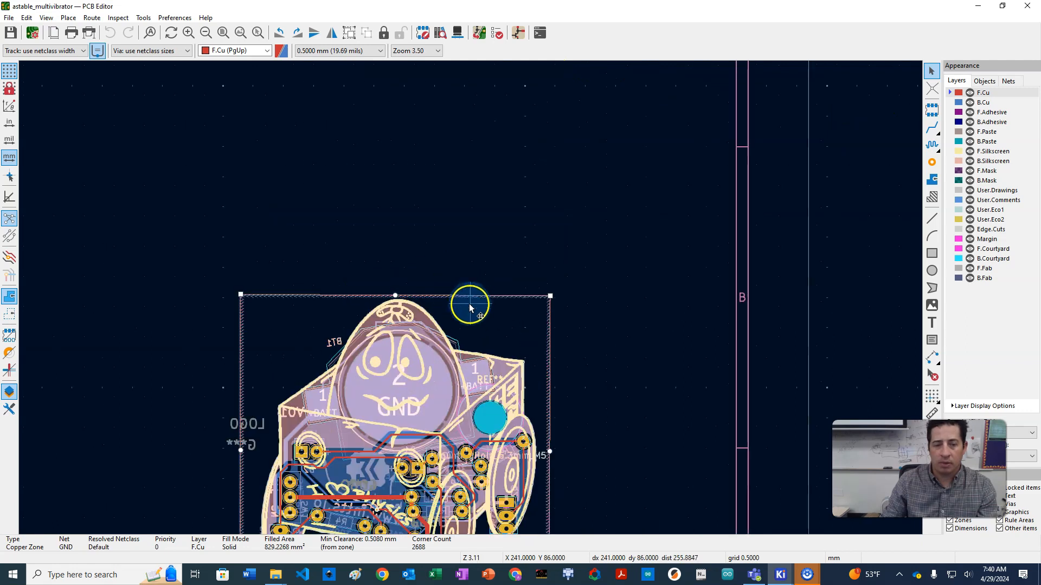
{"action": "scroll", "coordinate": [473, 298], "scroll_direction": "up", "scroll_amount": 3}
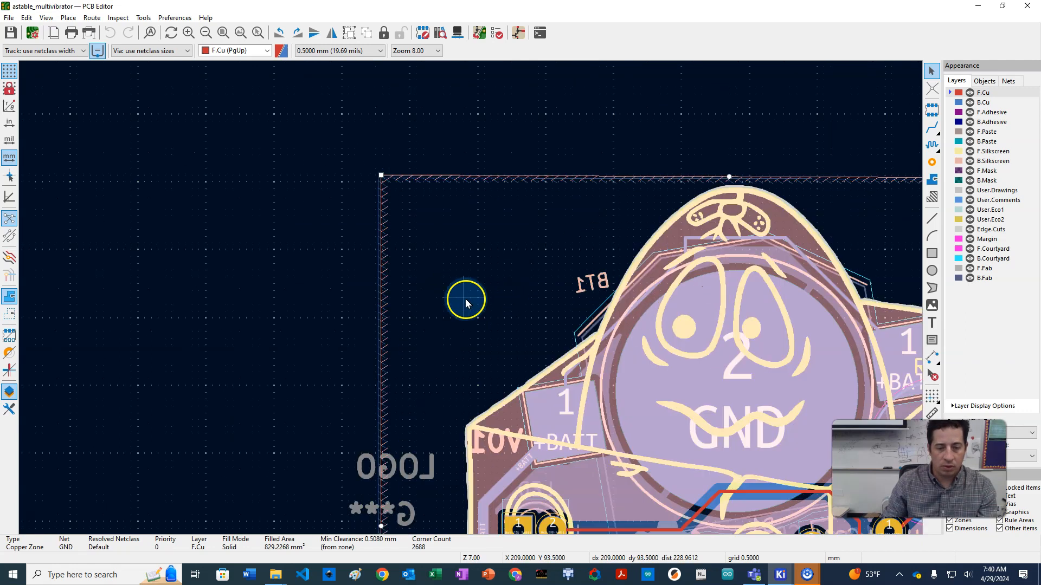
{"action": "scroll", "coordinate": [480, 302], "scroll_direction": "down", "scroll_amount": 3}
{"action": "left_click", "coordinate": [509, 184]}
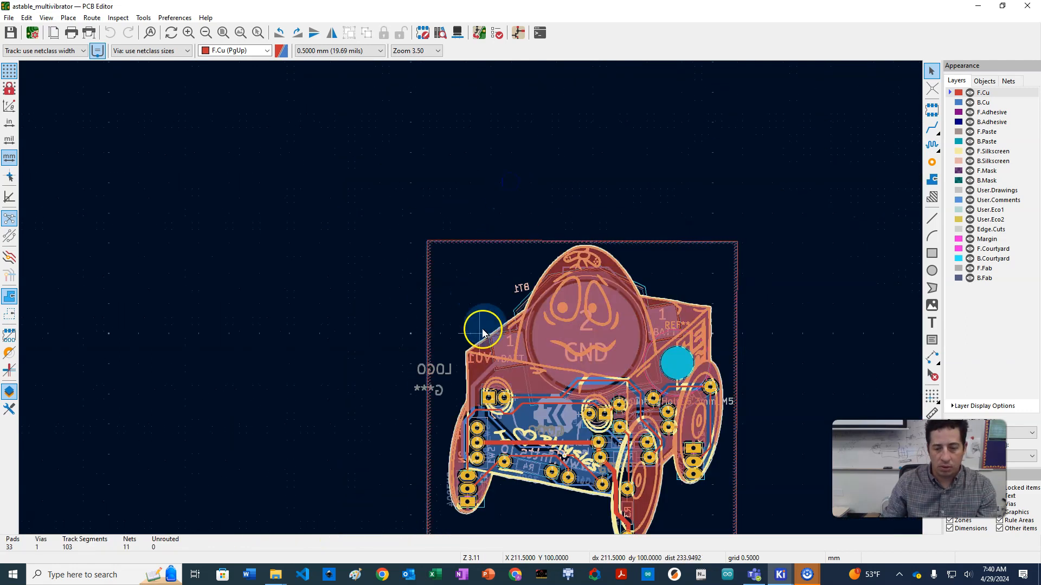
Examine the +3V0 and +BATT connections at the SW1 switch pads and the wide +3V0 trace
{"action": "scroll", "coordinate": [739, 440], "scroll_direction": "up", "scroll_amount": 1}
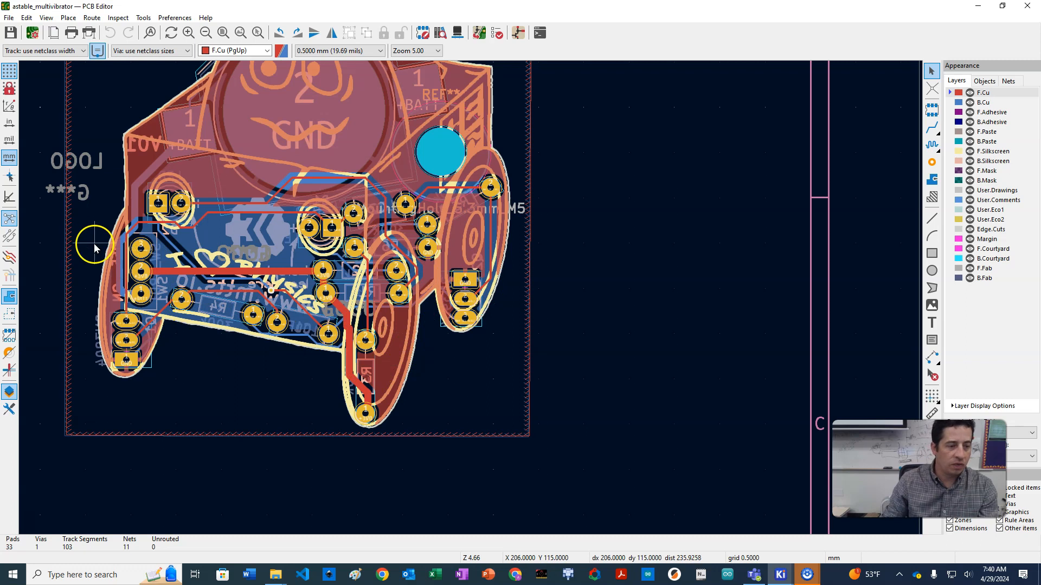
{"action": "scroll", "coordinate": [94, 243], "scroll_direction": "up", "scroll_amount": 1}
{"action": "scroll", "coordinate": [472, 298], "scroll_direction": "up", "scroll_amount": 1}
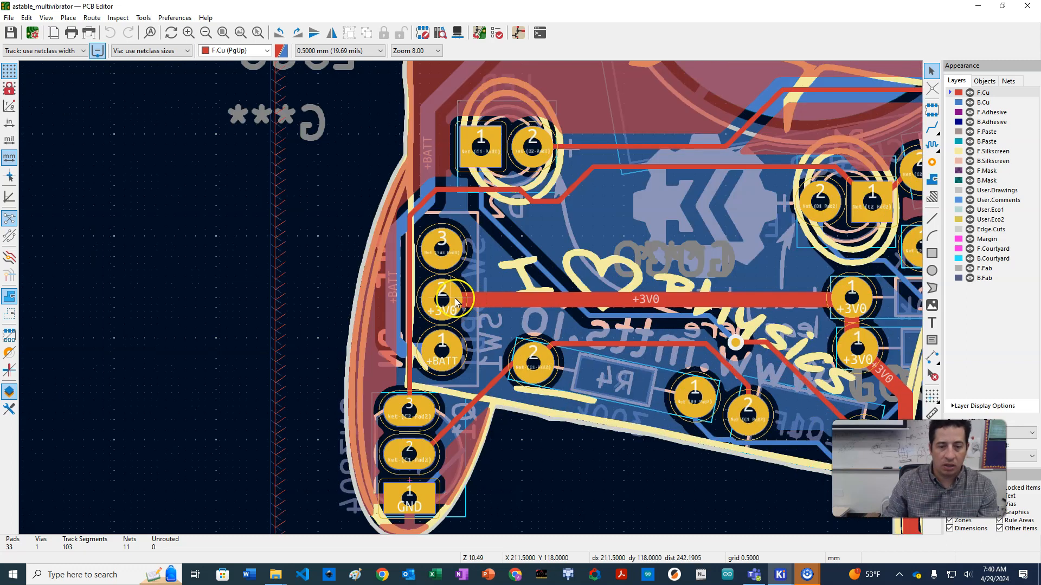
{"action": "scroll", "coordinate": [457, 306], "scroll_direction": "down", "scroll_amount": 3}
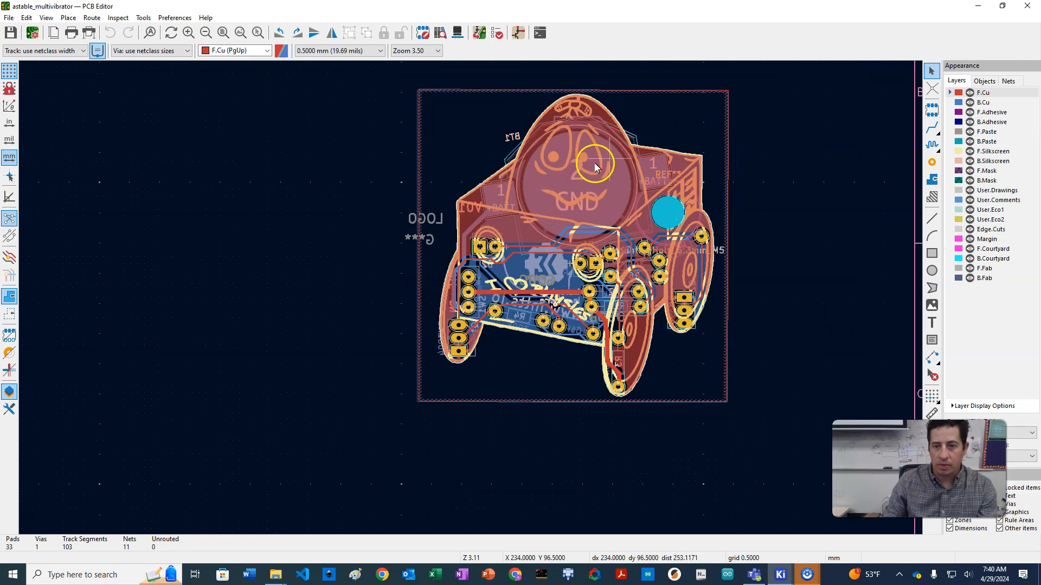
{"action": "scroll", "coordinate": [469, 301], "scroll_direction": "up", "scroll_amount": 2}
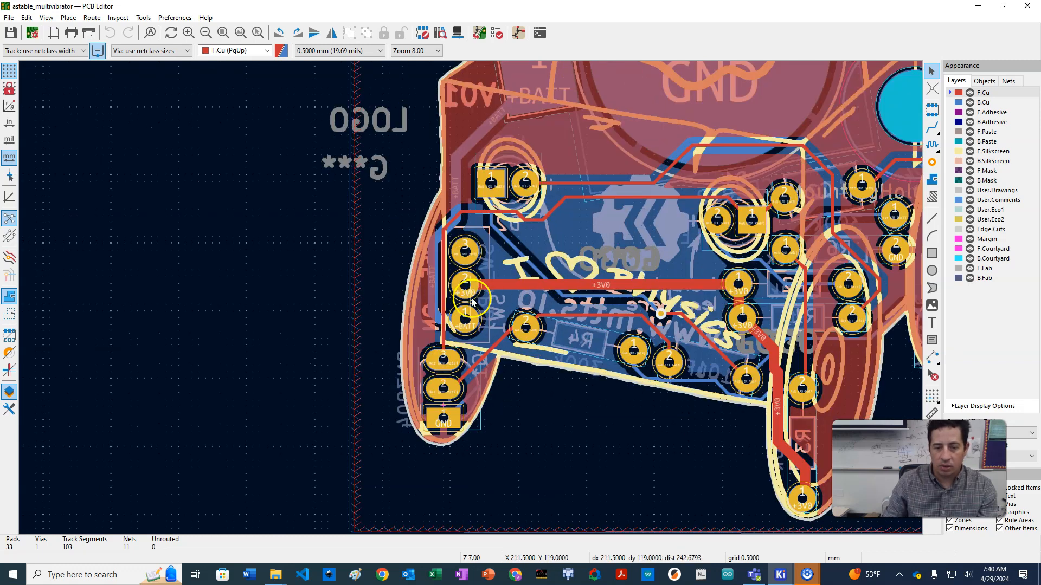
Examine the SW1 switch pads and the overall extent of the board and its copper zones
{"action": "scroll", "coordinate": [472, 301], "scroll_direction": "up", "scroll_amount": 1}
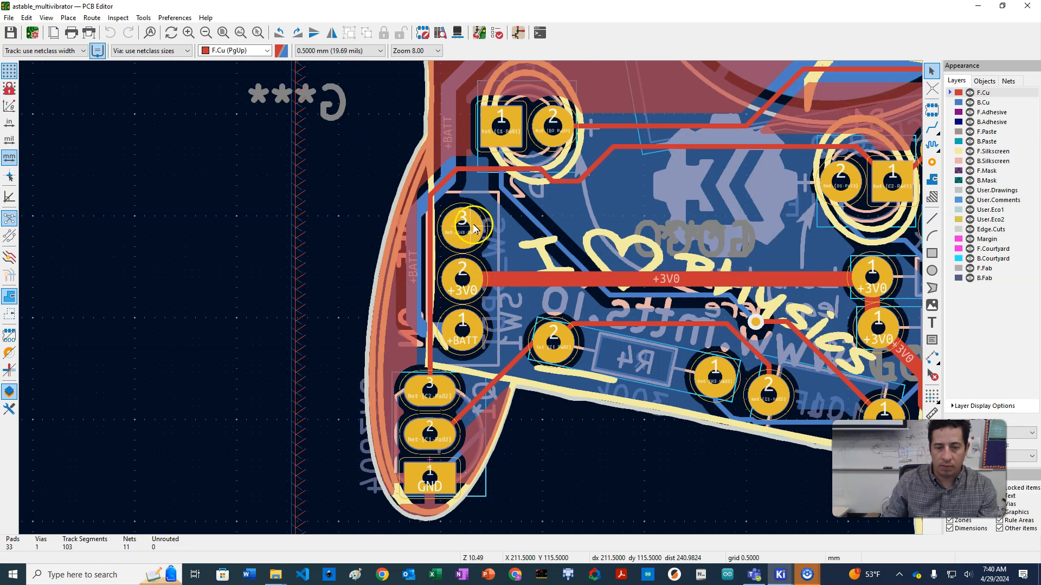
{"action": "scroll", "coordinate": [461, 329], "scroll_direction": "down", "scroll_amount": 1}
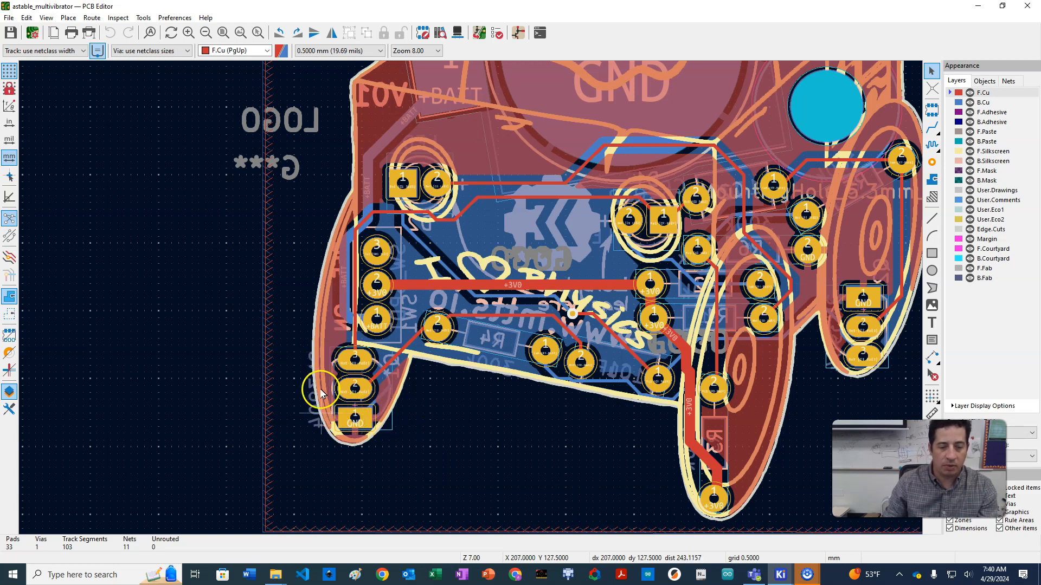
{"action": "scroll", "coordinate": [329, 438], "scroll_direction": "down", "scroll_amount": 5}
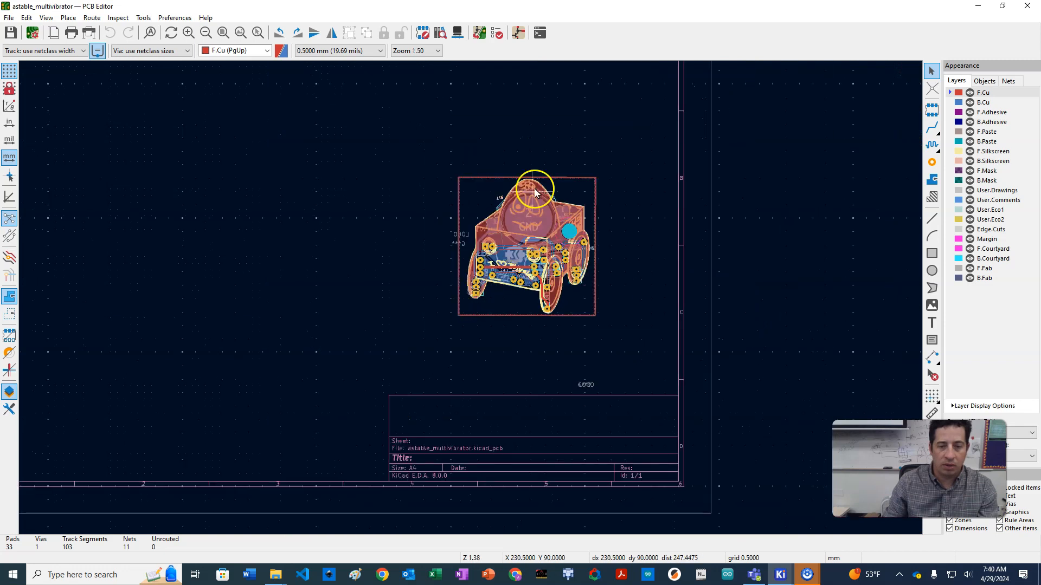
{"action": "scroll", "coordinate": [471, 297], "scroll_direction": "up", "scroll_amount": 3}
{"action": "scroll", "coordinate": [472, 299], "scroll_direction": "up", "scroll_amount": 2}
{"action": "scroll", "coordinate": [473, 295], "scroll_direction": "down", "scroll_amount": 2}
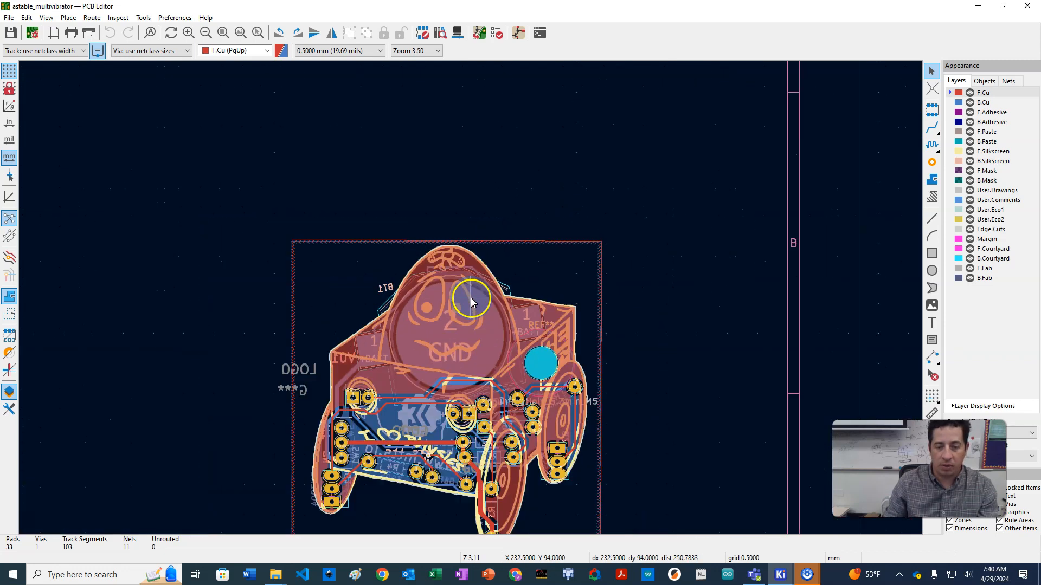
{"action": "left_click", "coordinate": [543, 238]}
{"action": "scroll", "coordinate": [482, 349], "scroll_direction": "down", "scroll_amount": 2}
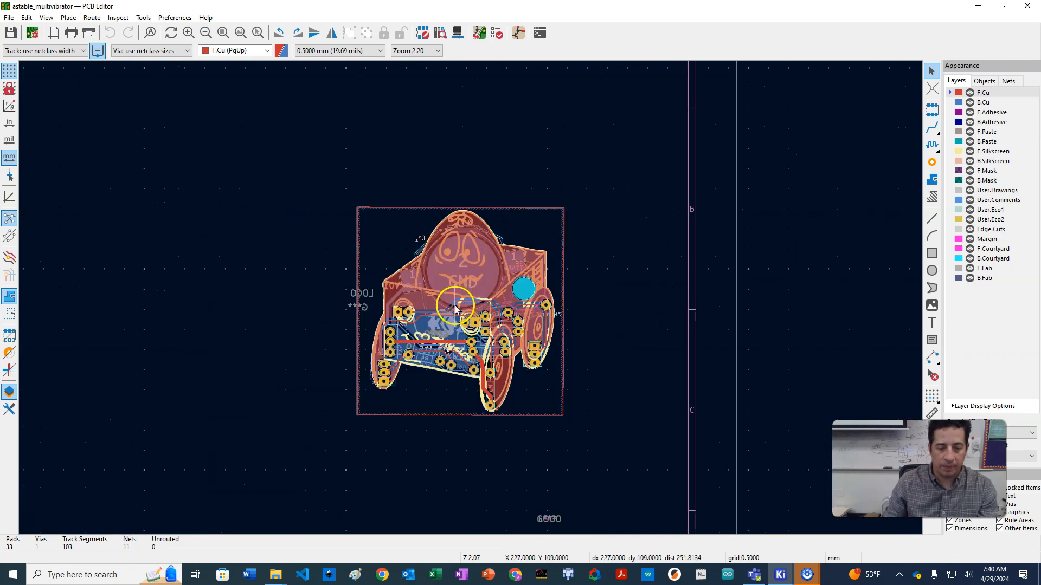
Examine the three-pad transistor footprint in the wheel below SW1, including its GND and C1/C2 net connections
{"action": "scroll", "coordinate": [470, 297], "scroll_direction": "up", "scroll_amount": 2}
{"action": "scroll", "coordinate": [418, 244], "scroll_direction": "up", "scroll_amount": 3}
{"action": "scroll", "coordinate": [471, 297], "scroll_direction": "up", "scroll_amount": 2}
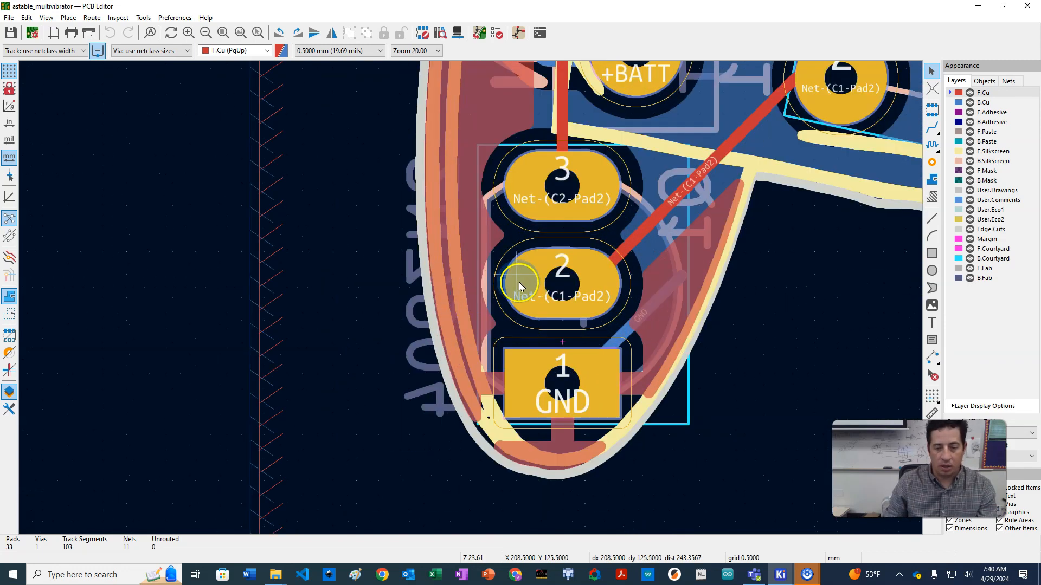
{"action": "scroll", "coordinate": [530, 295], "scroll_direction": "down", "scroll_amount": 2}
{"action": "scroll", "coordinate": [465, 269], "scroll_direction": "down", "scroll_amount": 3}
{"action": "scroll", "coordinate": [501, 269], "scroll_direction": "up", "scroll_amount": 2}
{"action": "scroll", "coordinate": [500, 270], "scroll_direction": "down", "scroll_amount": 1}
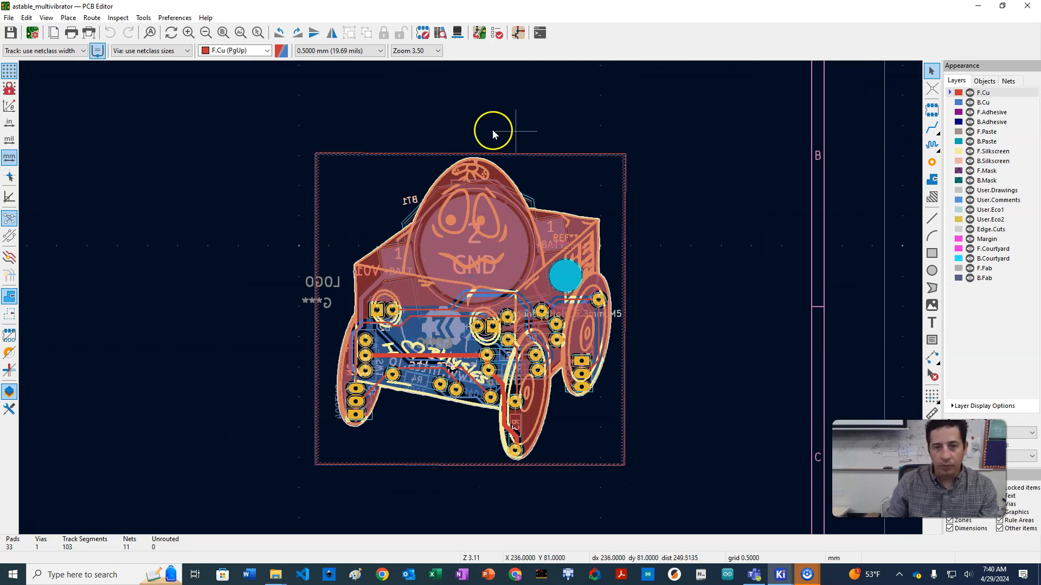
Select the entire board layout, delete it, and save the emptied board file
{"action": "left_click_drag", "start_coordinate": [239, 100], "coordinate": [705, 503]}
{"action": "key", "text": "Delete"}
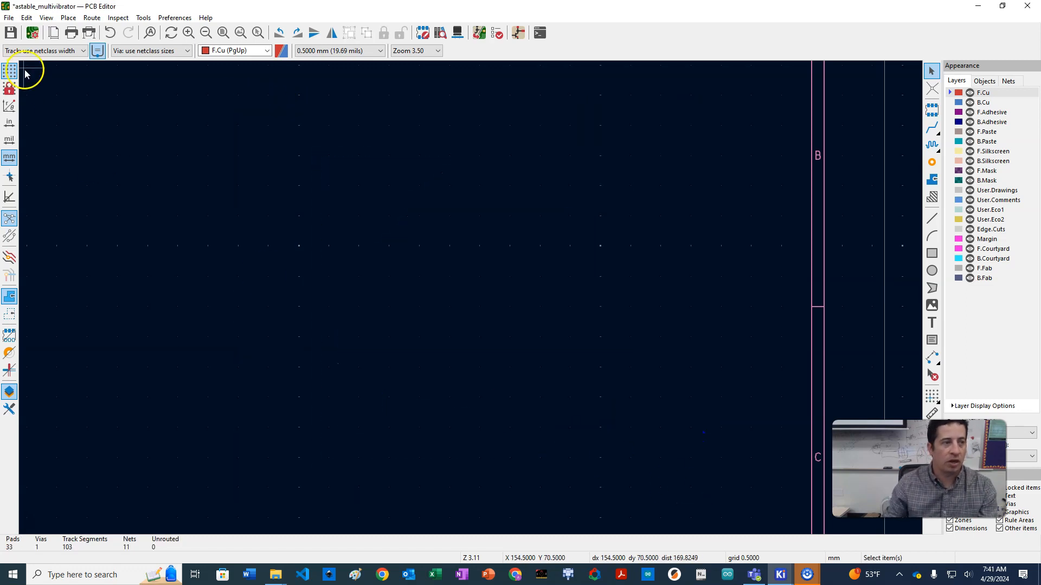
{"action": "key", "text": "ctrl+s"}
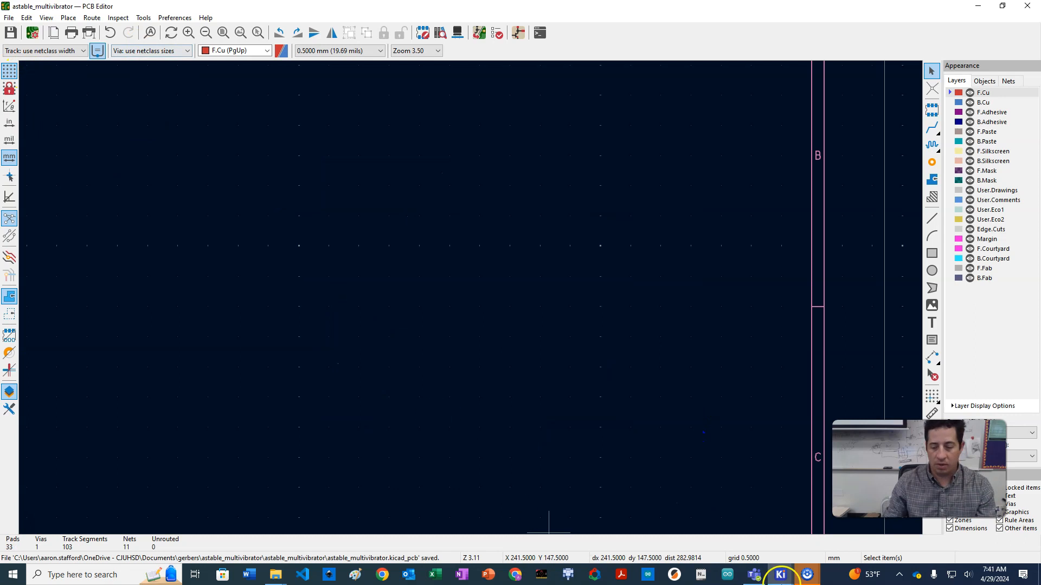
Try to update the PCB from the schematic, reviewing the listed changes for the myFootprints components before applying them
{"action": "left_click", "coordinate": [1031, 7]}
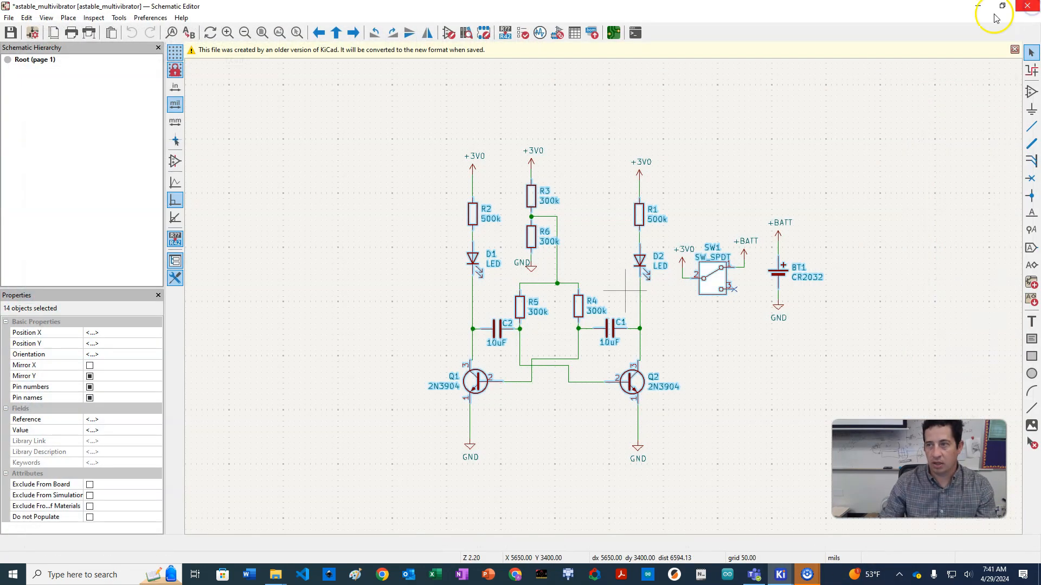
{"action": "left_click", "coordinate": [613, 34]}
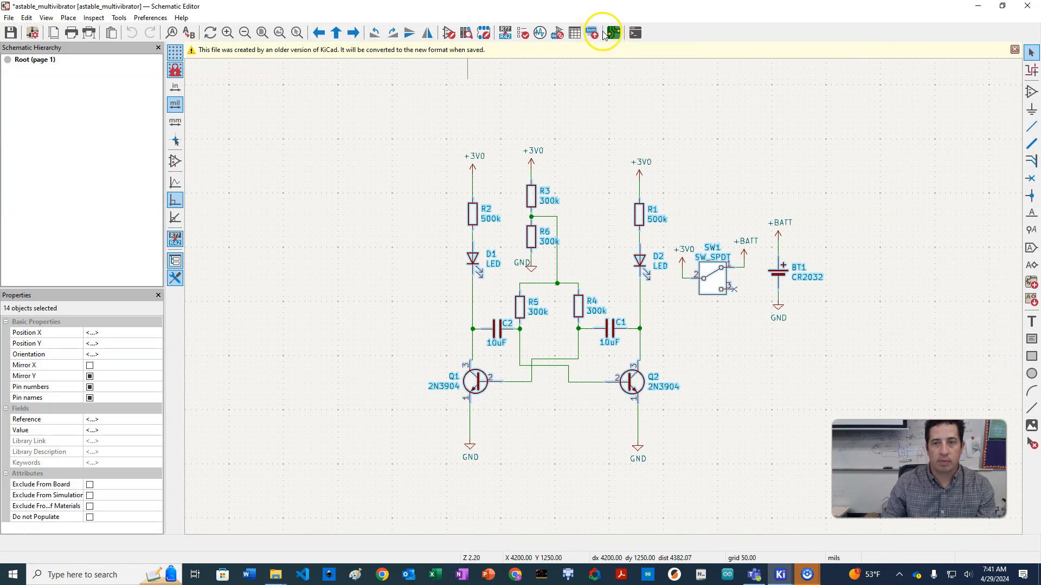
{"action": "left_click", "coordinate": [150, 18]}
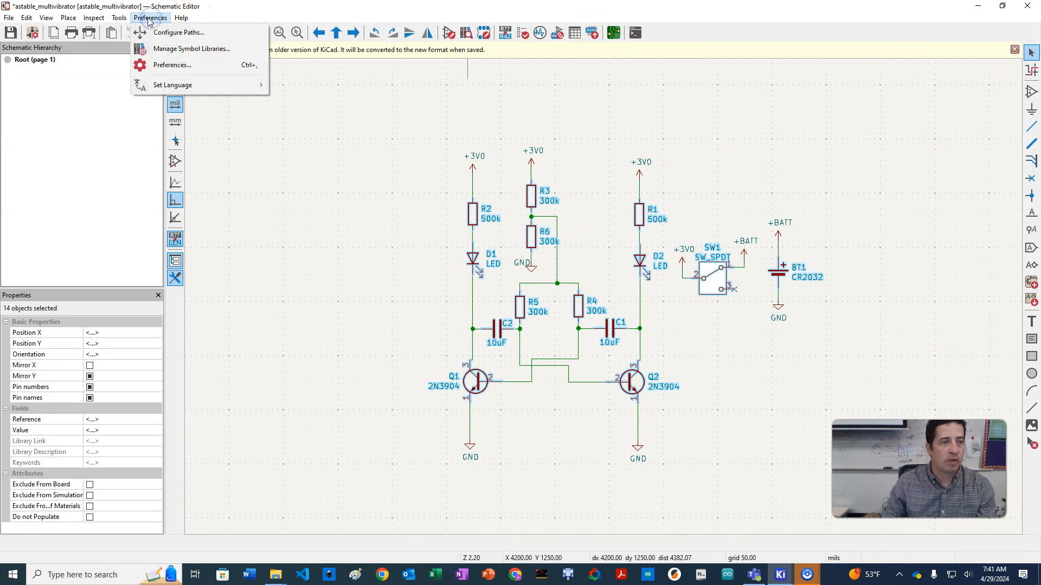
{"action": "left_click", "coordinate": [129, 33]}
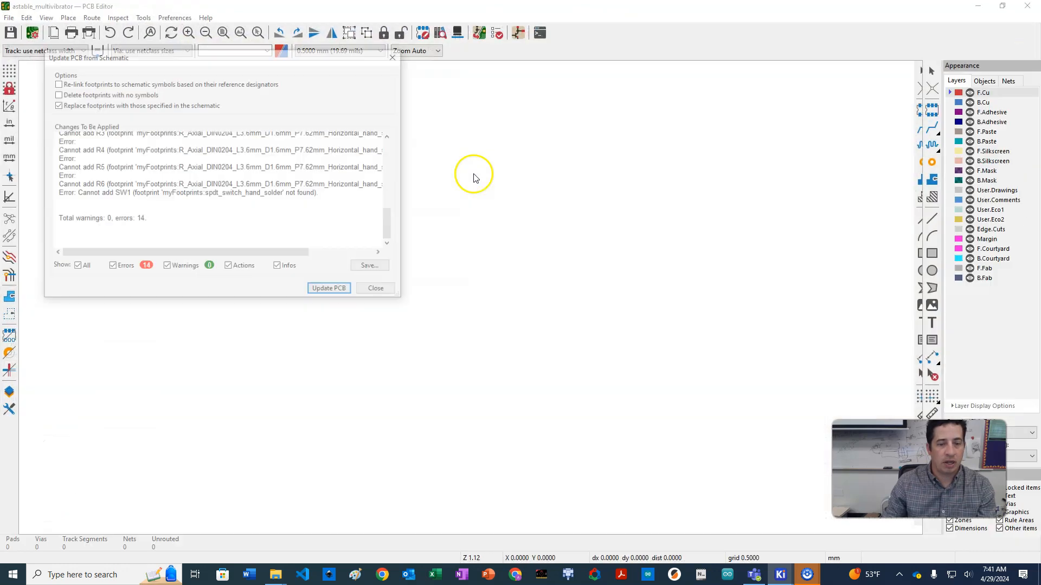
{"action": "scroll", "coordinate": [235, 181], "scroll_direction": "up", "scroll_amount": 1}
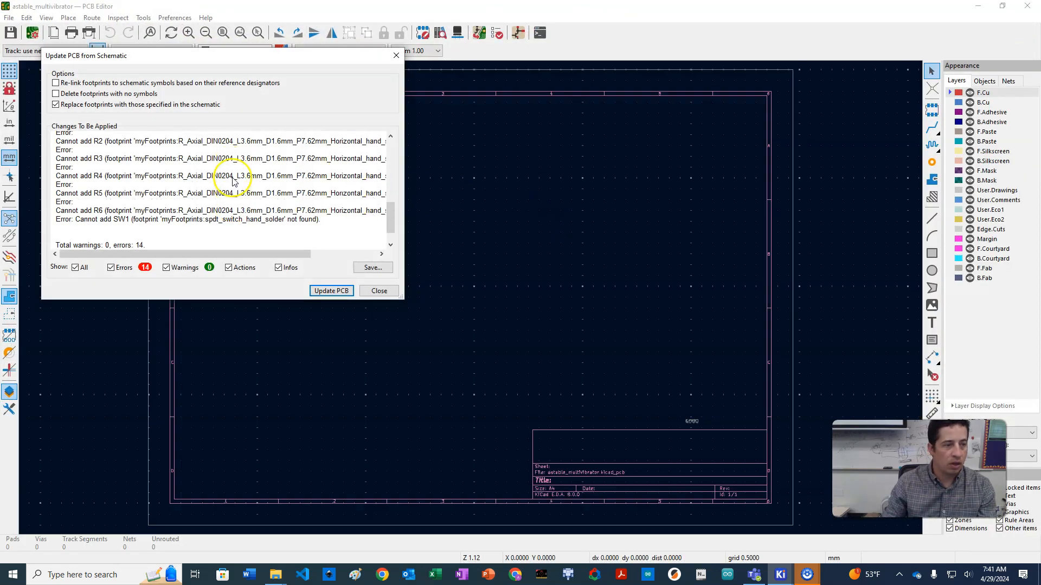
{"action": "scroll", "coordinate": [234, 182], "scroll_direction": "up", "scroll_amount": 5}
{"action": "scroll", "coordinate": [233, 187], "scroll_direction": "down", "scroll_amount": 10}
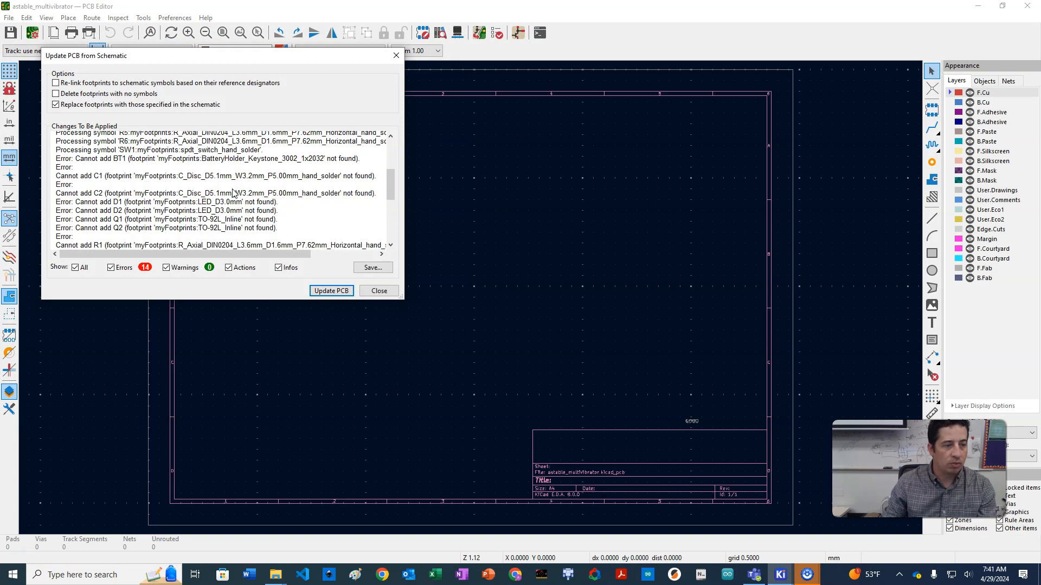
{"action": "left_click", "coordinate": [329, 291]}
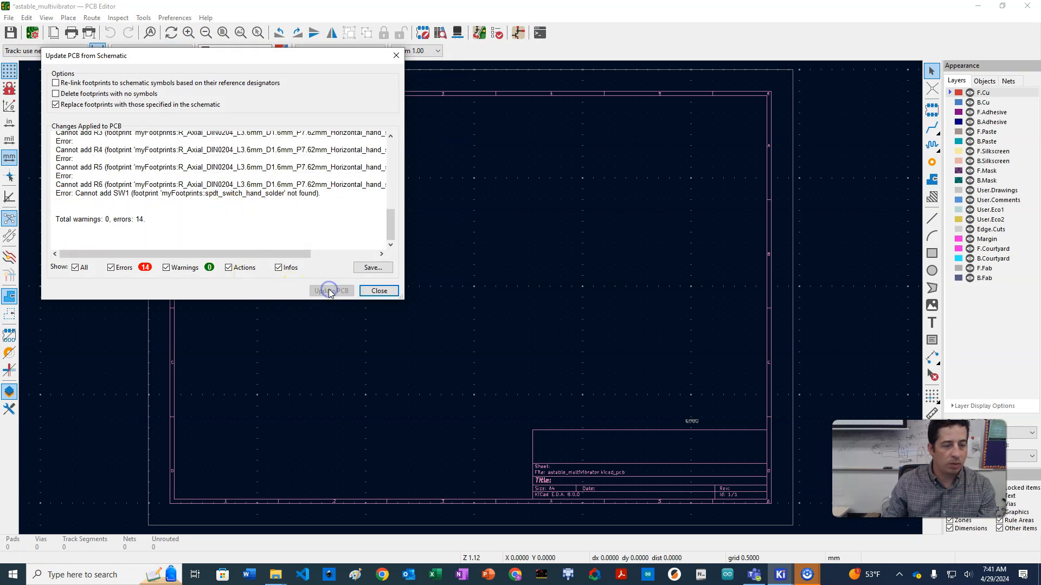
{"action": "left_click", "coordinate": [379, 291]}
Close the PCB Editor and discard the board changes
{"action": "scroll", "coordinate": [470, 299], "scroll_direction": "down", "scroll_amount": 5}
{"action": "scroll", "coordinate": [471, 298], "scroll_direction": "up", "scroll_amount": 3}
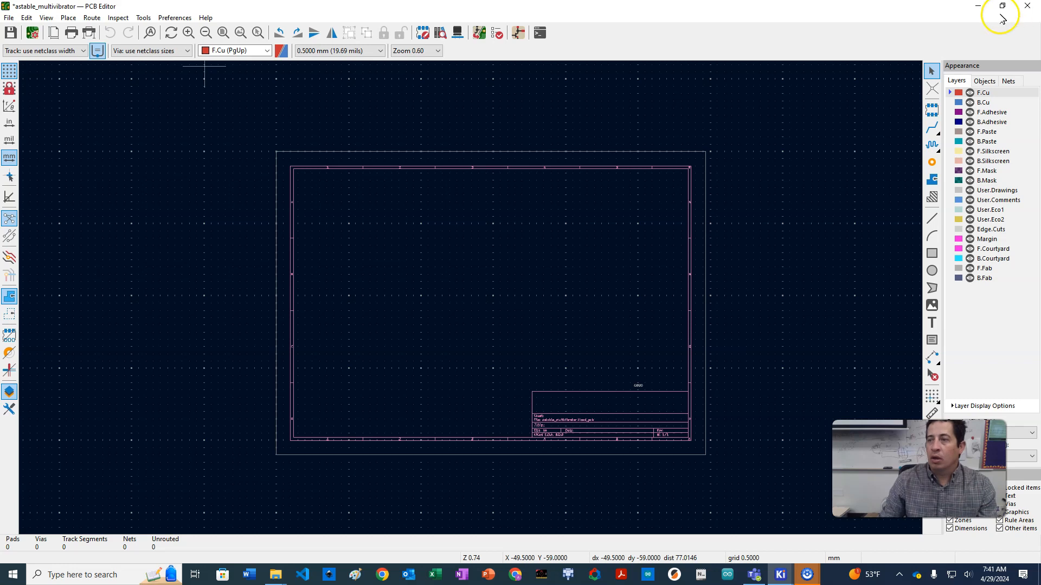
{"action": "left_click", "coordinate": [1028, 7]}
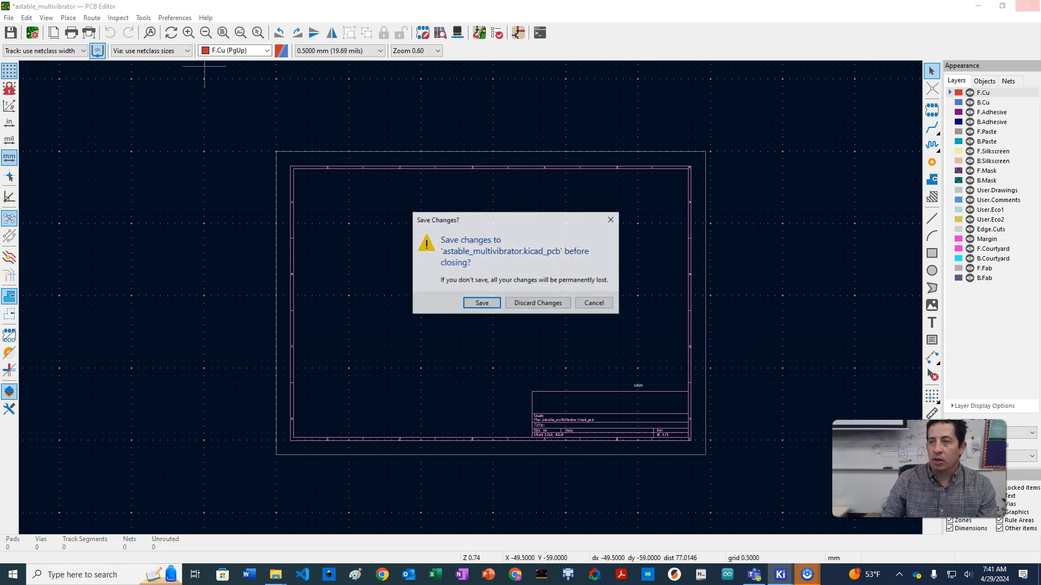
{"action": "left_click", "coordinate": [522, 305]}
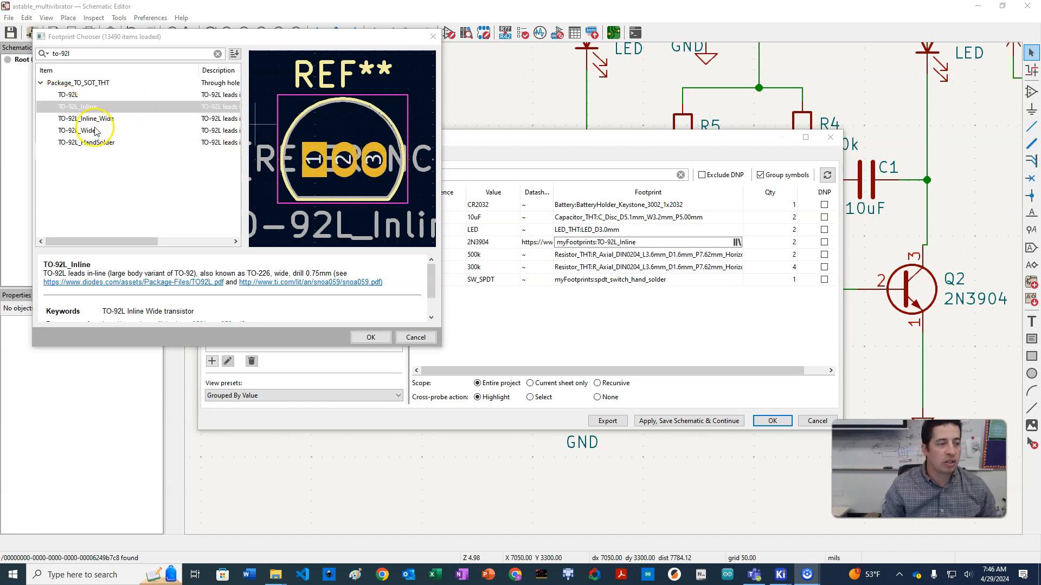
Compare the TO-92L_Inline and TO-92L_HandSolder footprint previews for the 2N3904 transistors
{"action": "left_click", "coordinate": [97, 148]}
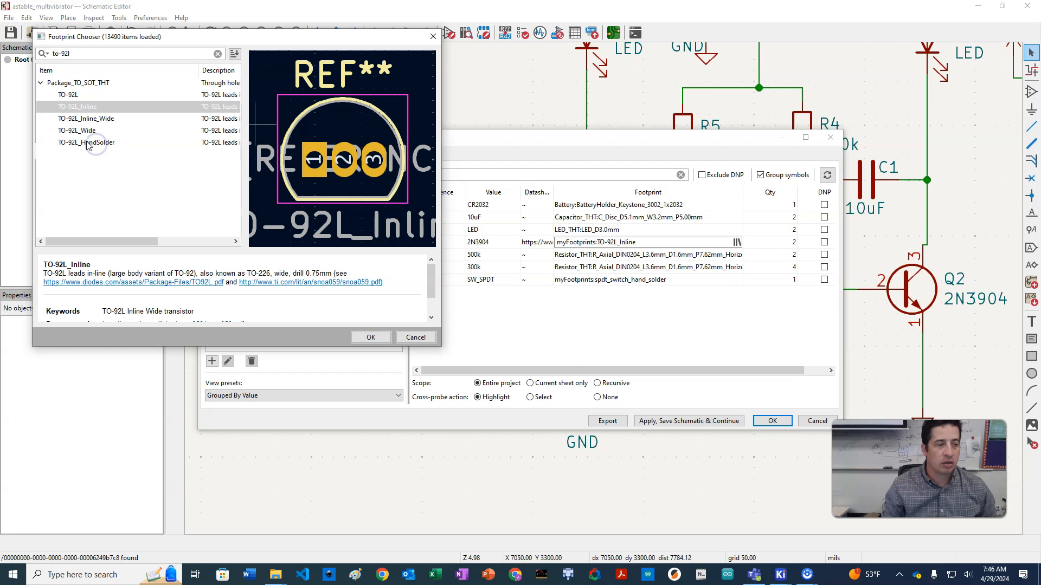
{"action": "left_click", "coordinate": [87, 144]}
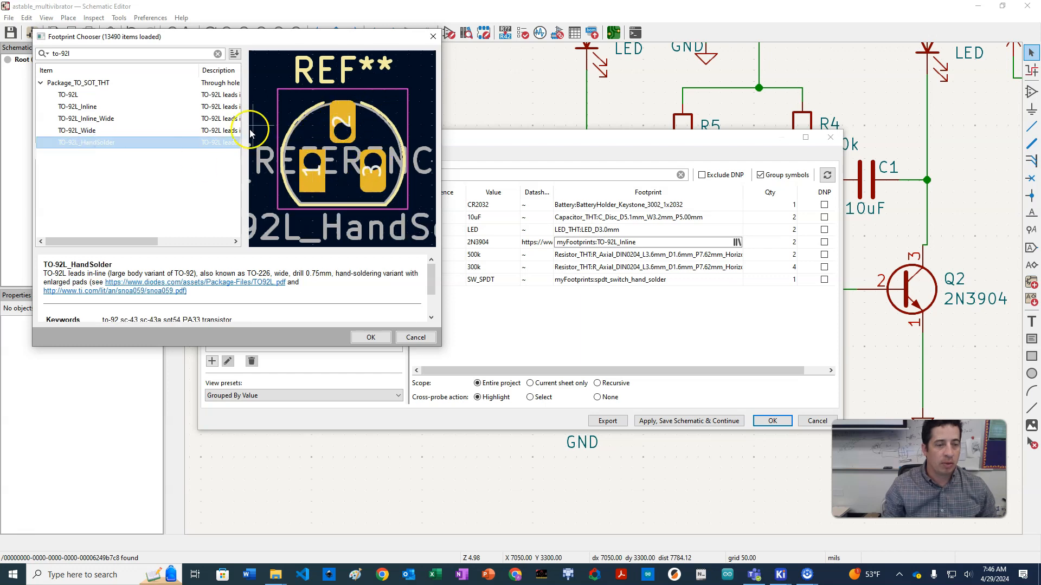
{"action": "left_click", "coordinate": [79, 106]}
{"action": "left_click", "coordinate": [84, 143]}
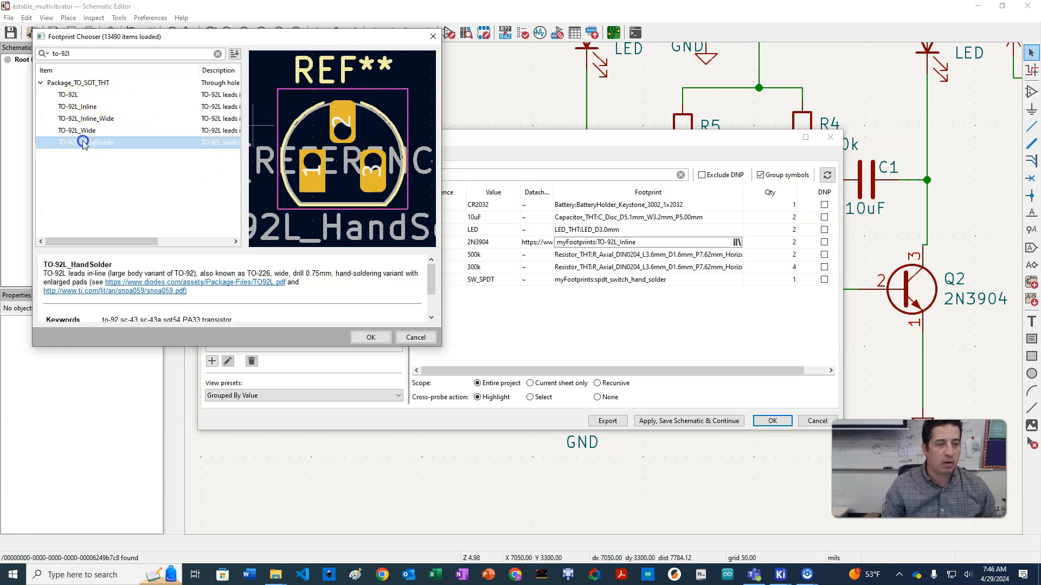
{"action": "left_click", "coordinate": [84, 108]}
{"action": "left_click", "coordinate": [92, 144]}
{"action": "left_click", "coordinate": [80, 143]}
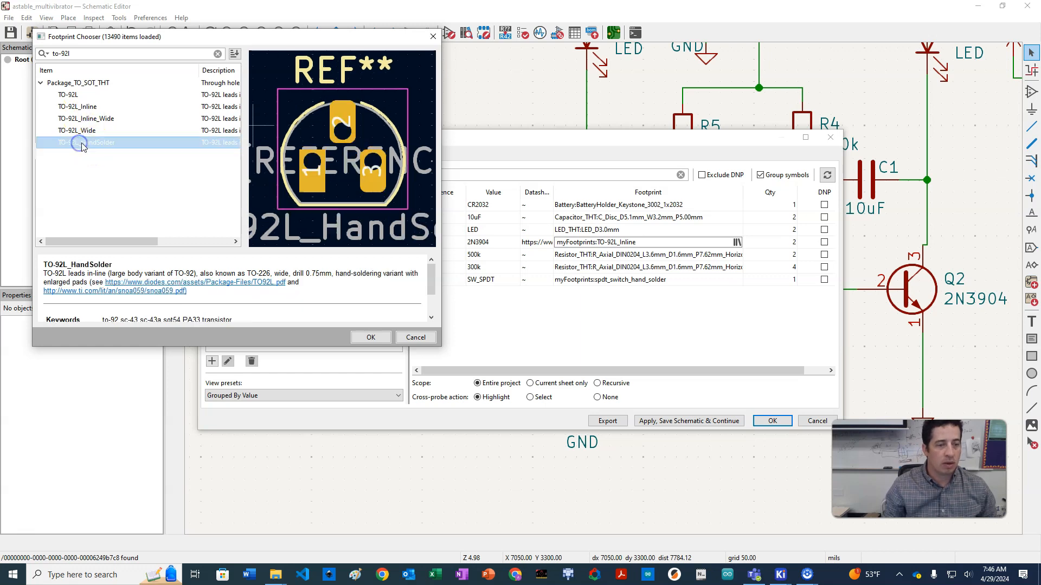
Assign Package_TO_SOT_THT:TO-92L_Inline to transistors Q1 and Q2, accept the symbol fields table, and save the schematic
{"action": "left_click", "coordinate": [87, 108]}
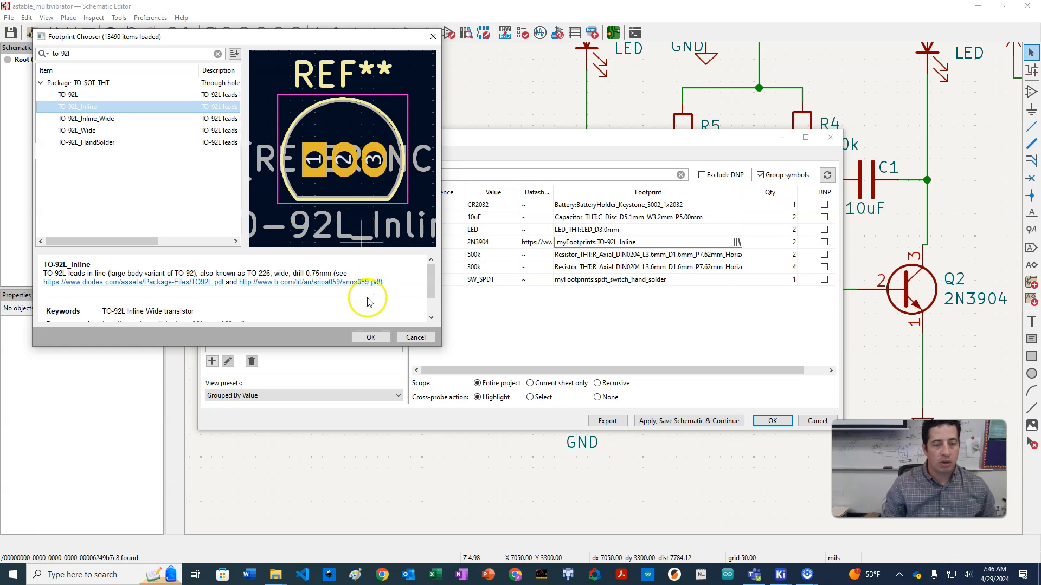
{"action": "left_click", "coordinate": [365, 338]}
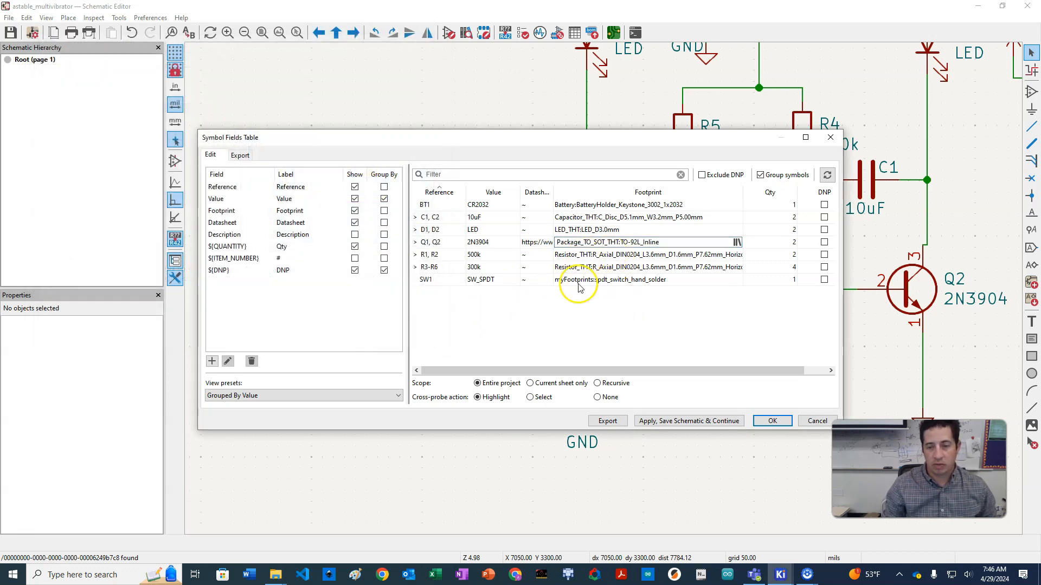
{"action": "left_click", "coordinate": [772, 422]}
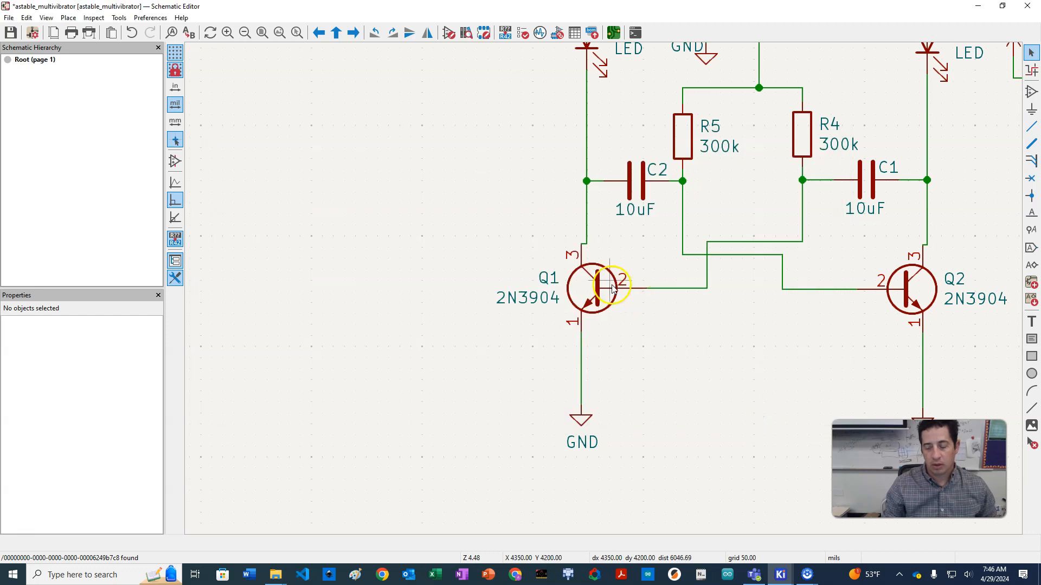
{"action": "scroll", "coordinate": [612, 287], "scroll_direction": "down", "scroll_amount": 3}
{"action": "key", "text": "ctrl+s"}
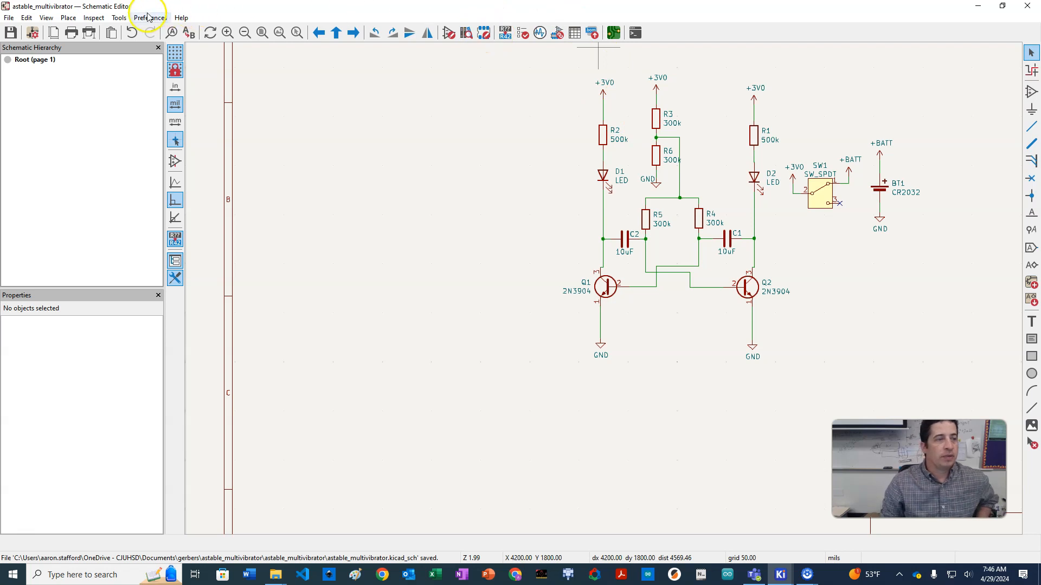
Update the PCB from the schematic, replacing footprints with those specified in it, and close the update report
{"action": "left_click", "coordinate": [66, 18]}
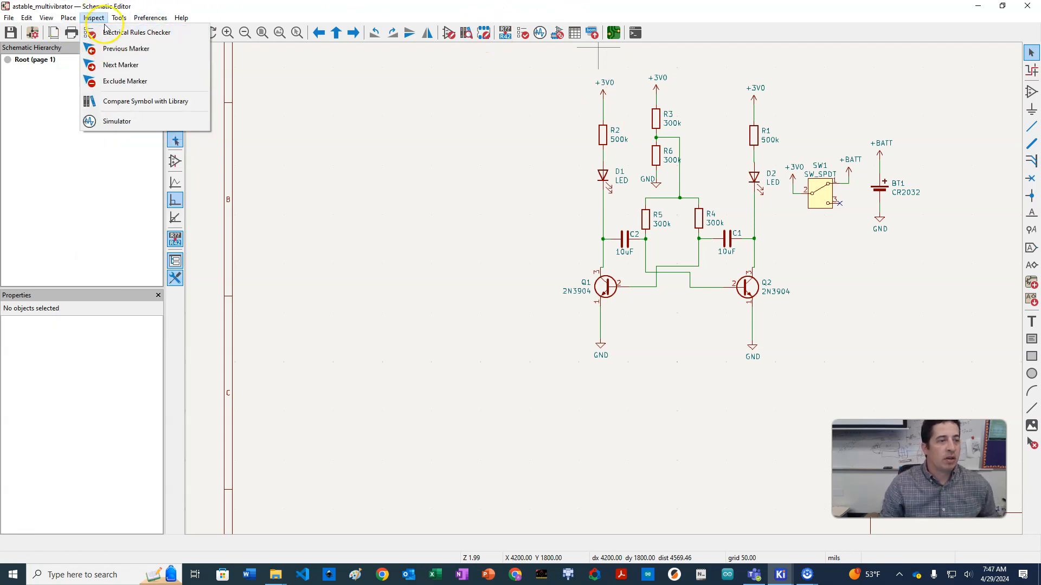
{"action": "left_click", "coordinate": [136, 33]}
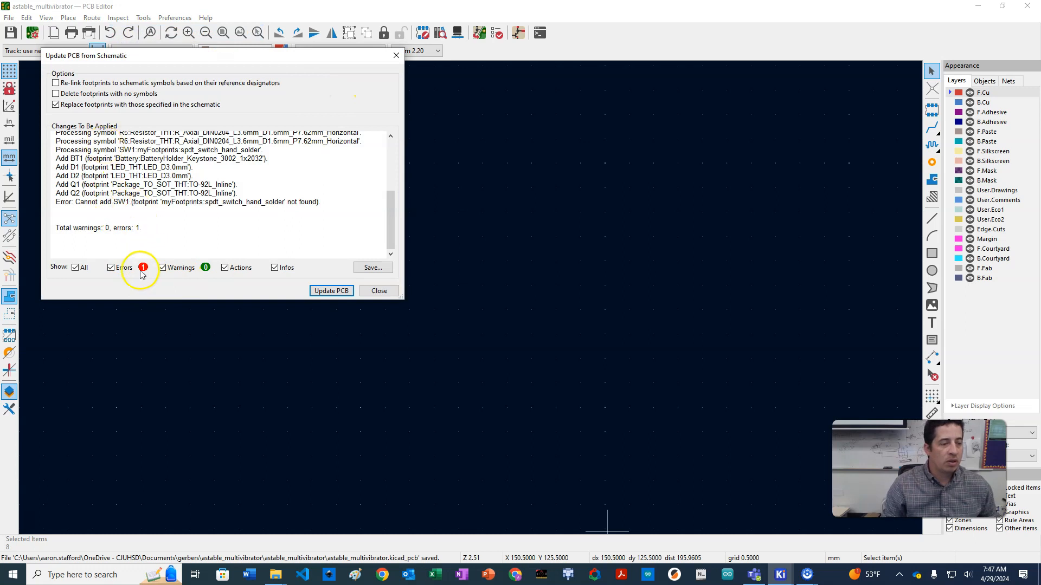
{"action": "left_click", "coordinate": [343, 293]}
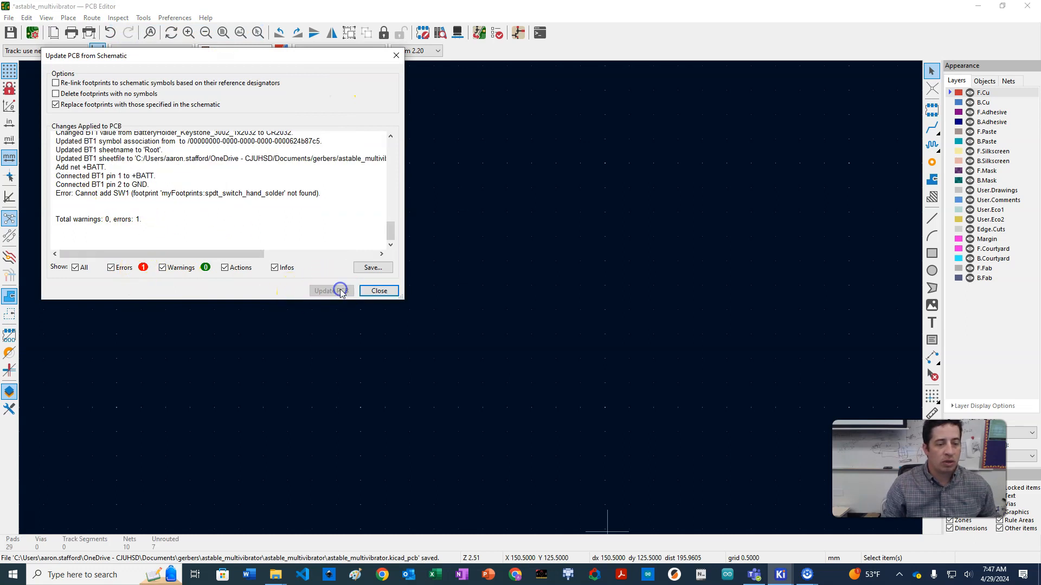
{"action": "left_click", "coordinate": [396, 291]}
Place the new battery holder, LED and transistor footprints just below the resistors and capacitors
{"action": "scroll", "coordinate": [458, 288], "scroll_direction": "down", "scroll_amount": 8}
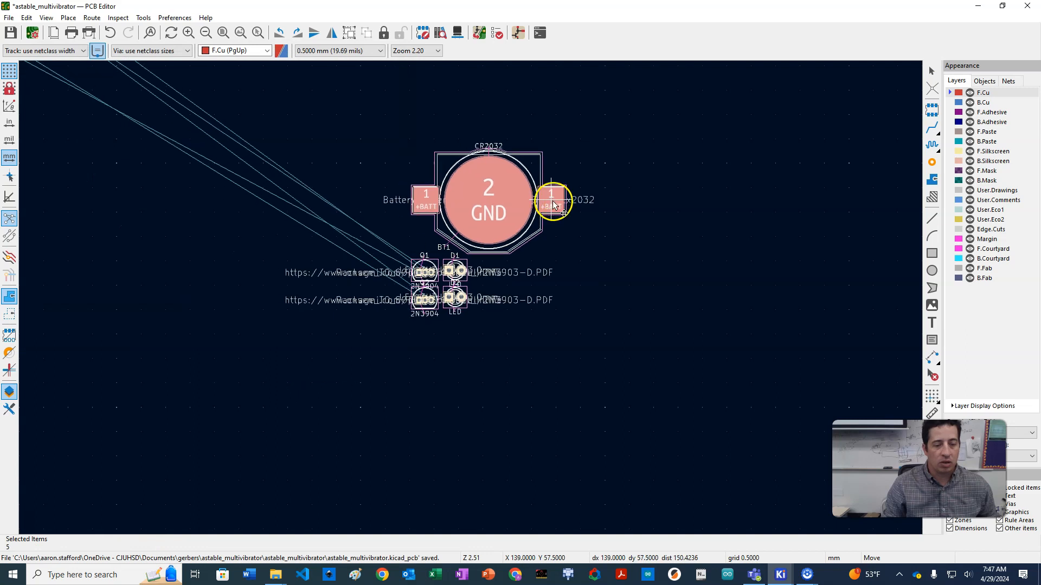
{"action": "scroll", "coordinate": [437, 278], "scroll_direction": "up", "scroll_amount": 6}
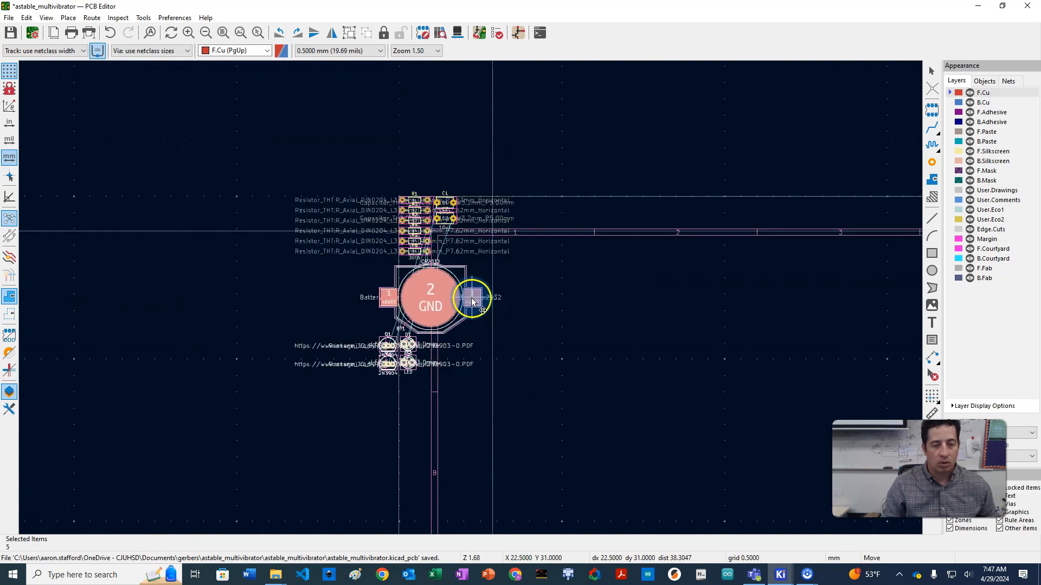
{"action": "left_click", "coordinate": [513, 279]}
Select all component footprints and move them together inside the upper-left area of the drawing sheet
{"action": "left_click_drag", "start_coordinate": [337, 128], "coordinate": [652, 395]}
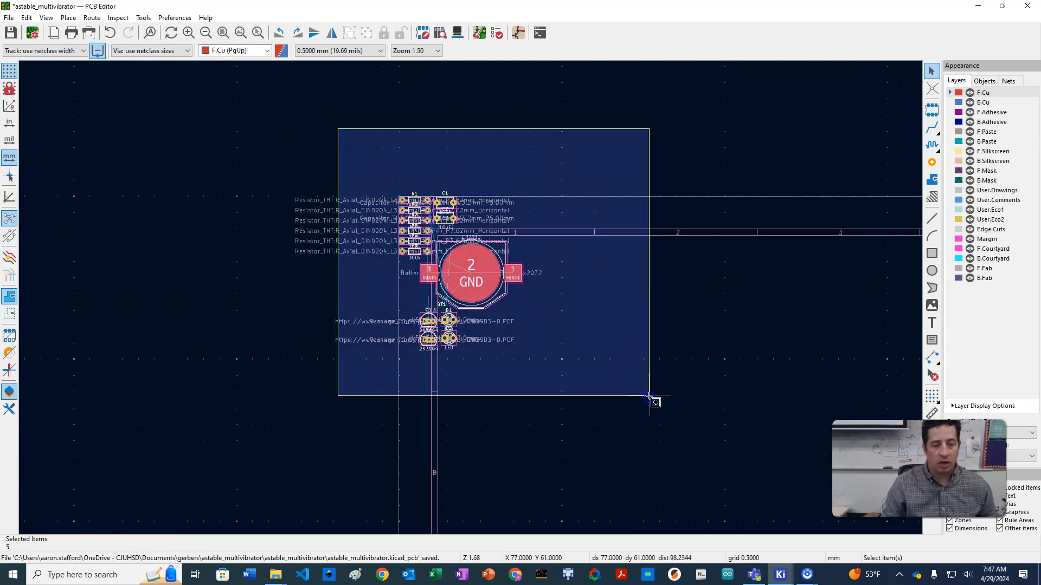
{"action": "scroll", "coordinate": [600, 386], "scroll_direction": "down", "scroll_amount": 3}
{"action": "left_click_drag", "start_coordinate": [404, 258], "coordinate": [538, 322]}
{"action": "left_click", "coordinate": [652, 352]}
{"action": "scroll", "coordinate": [564, 351], "scroll_direction": "up", "scroll_amount": 2}
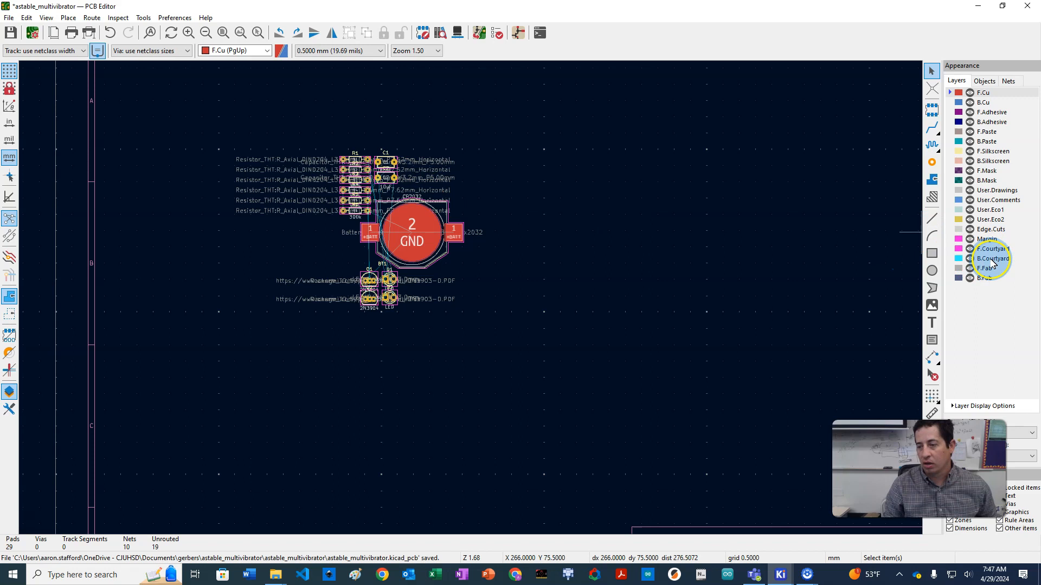
Draw a rectangular board outline about 56 by 46 mm on Edge.Cuts, beside the component footprints
{"action": "left_click", "coordinate": [987, 229]}
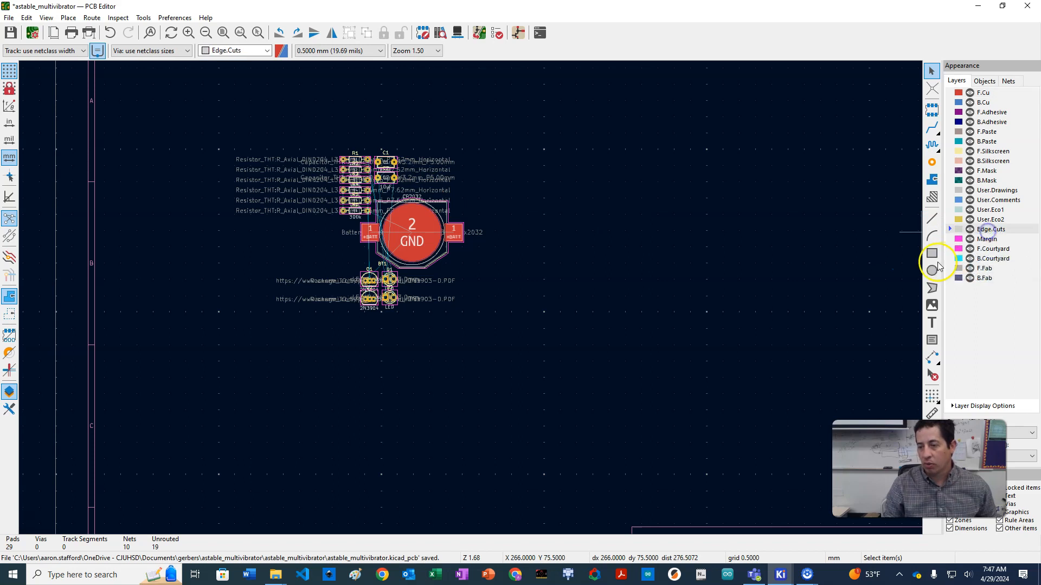
{"action": "left_click", "coordinate": [932, 253]}
{"action": "left_click_drag", "start_coordinate": [674, 135], "coordinate": [483, 332]}
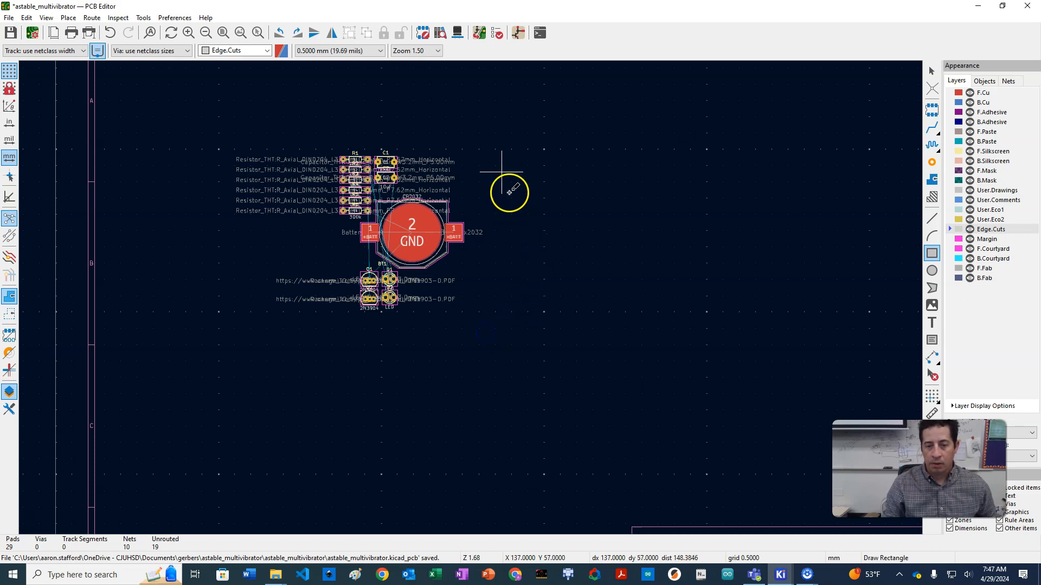
{"action": "left_click", "coordinate": [505, 121]}
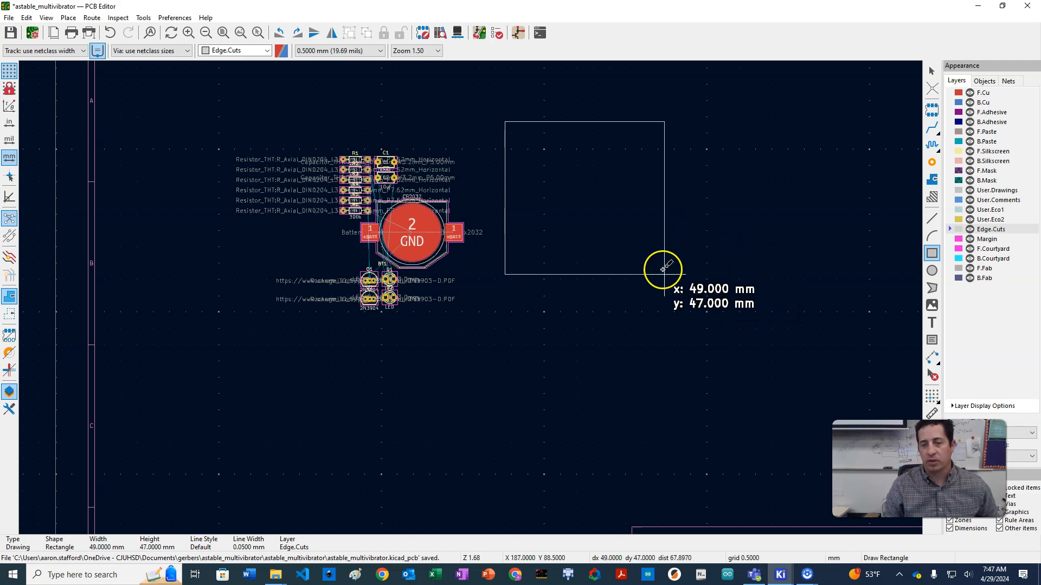
{"action": "left_click", "coordinate": [687, 270]}
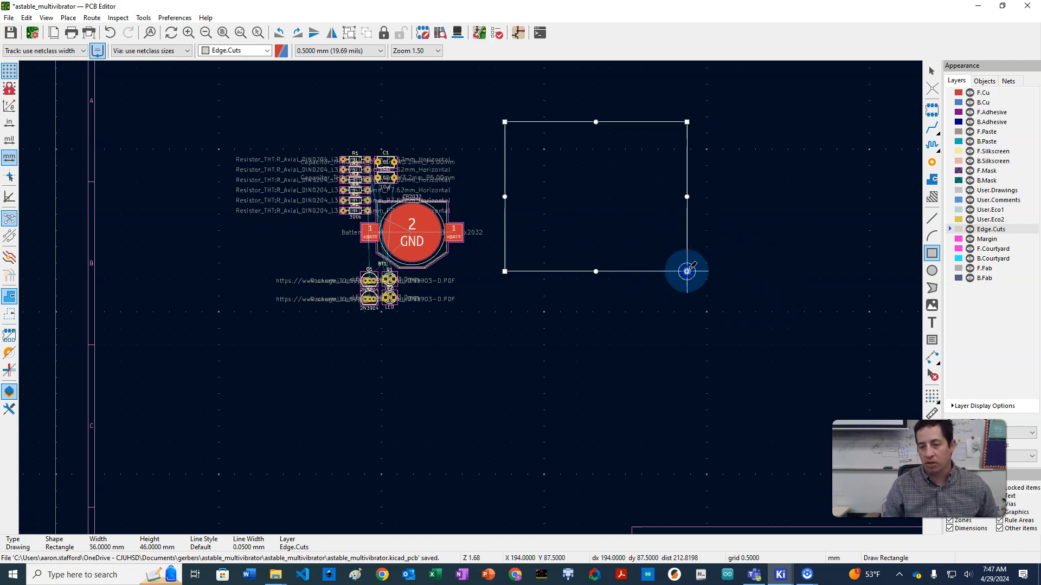
Draw an irregular closed polygon with jagged corners on Edge.Cuts below the rectangular outline
{"action": "left_click", "coordinate": [932, 287]}
{"action": "left_click", "coordinate": [734, 349]}
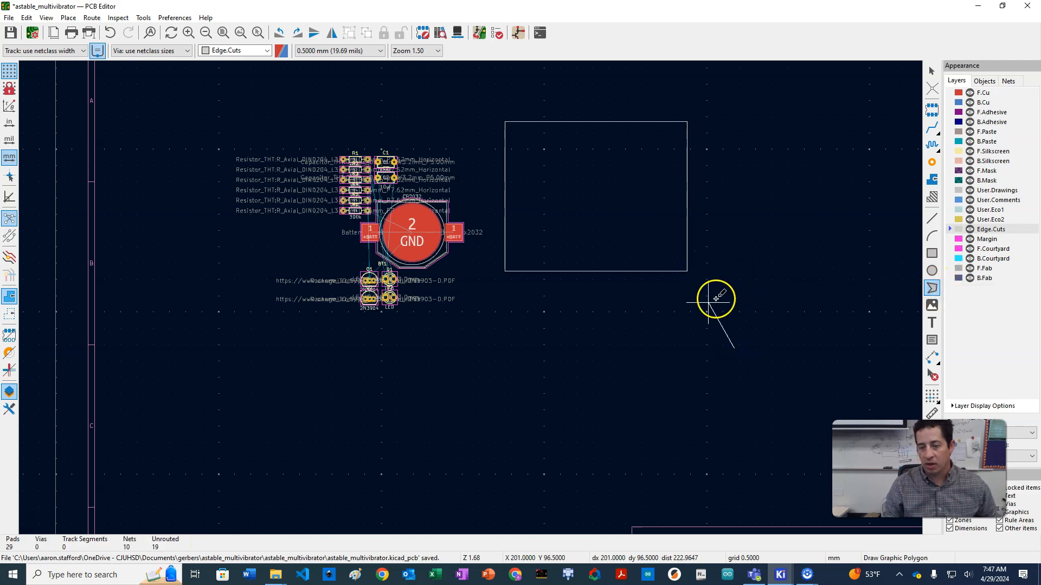
{"action": "left_click", "coordinate": [696, 306]}
{"action": "left_click", "coordinate": [596, 329]}
{"action": "left_click", "coordinate": [604, 418]}
{"action": "left_click", "coordinate": [645, 378]}
{"action": "left_click", "coordinate": [655, 455]}
{"action": "left_click", "coordinate": [680, 390]}
{"action": "left_click", "coordinate": [783, 476]}
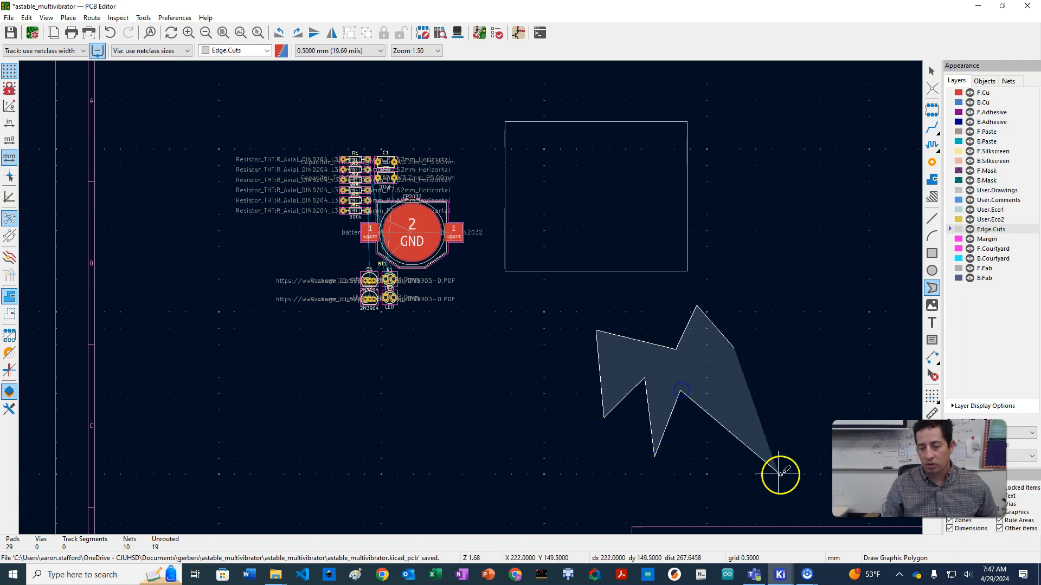
{"action": "left_click", "coordinate": [803, 378]}
{"action": "left_click", "coordinate": [726, 390]}
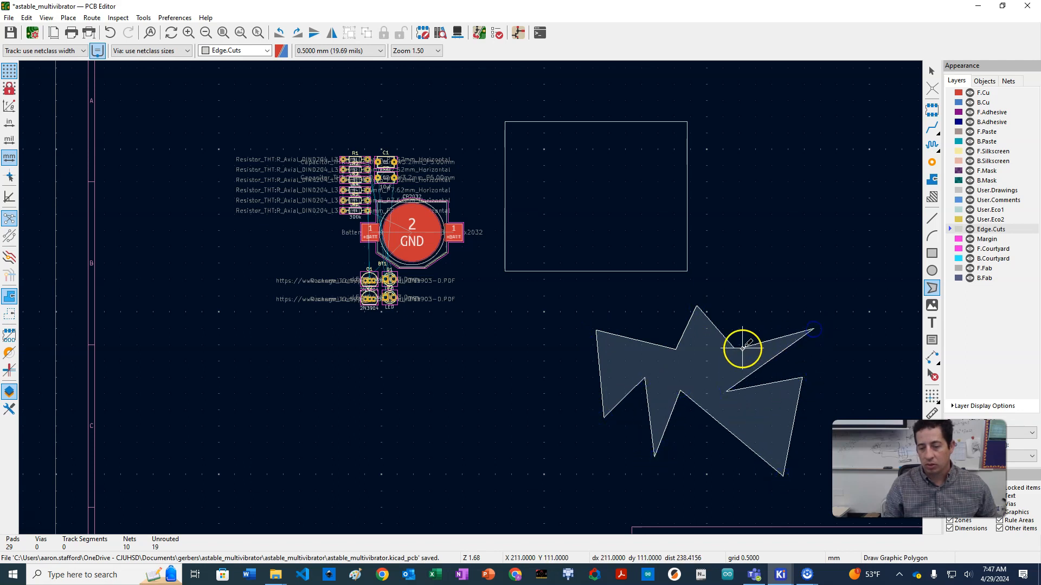
{"action": "left_click", "coordinate": [763, 301]}
{"action": "left_click", "coordinate": [734, 348]}
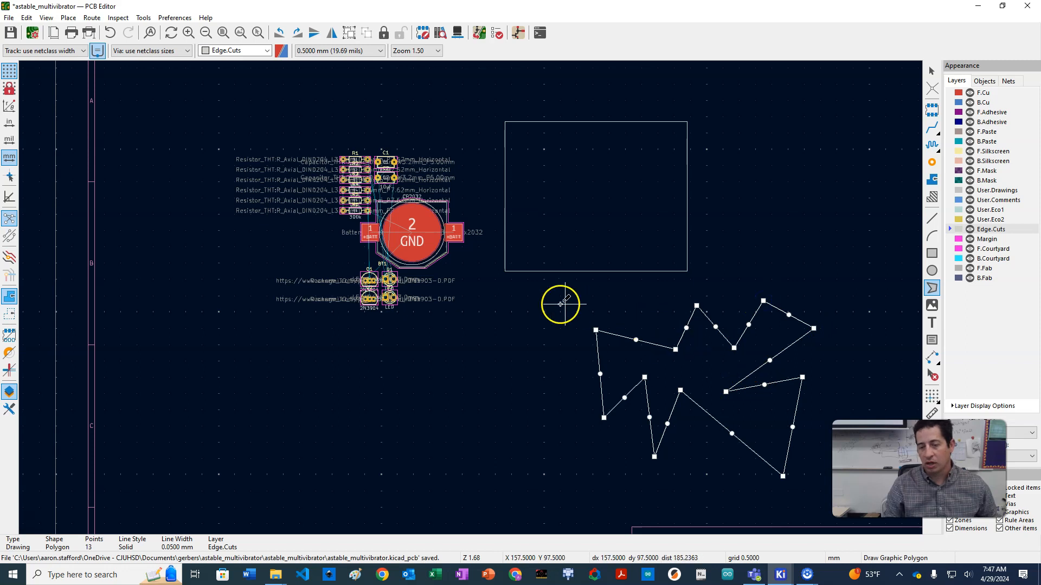
Delete the irregular polygon, keeping only the rectangular board outline
{"action": "scroll", "coordinate": [667, 348], "scroll_direction": "down", "scroll_amount": 2}
{"action": "left_click_drag", "start_coordinate": [616, 219], "coordinate": [457, 360]}
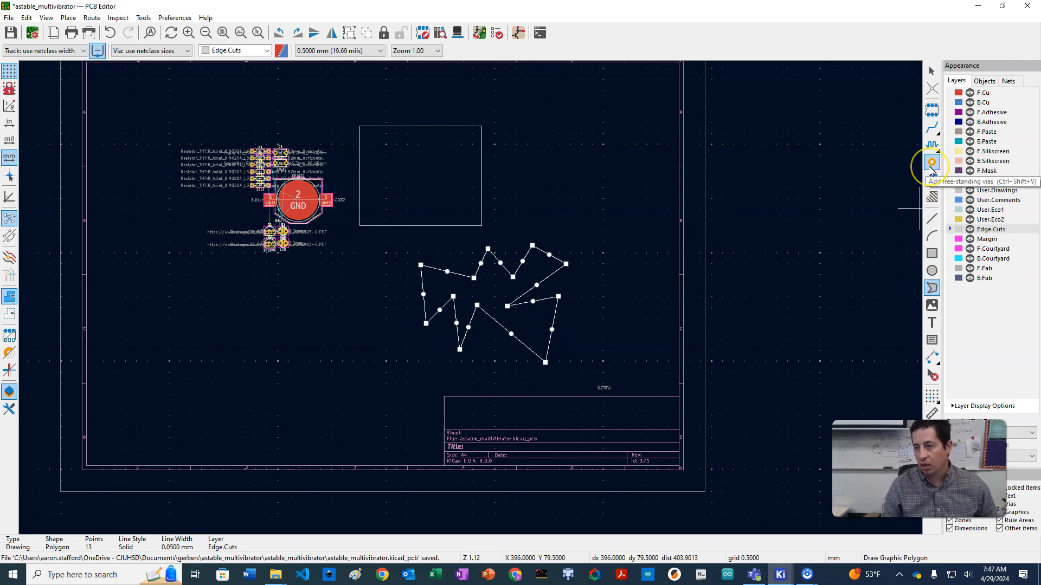
{"action": "left_click_drag", "start_coordinate": [618, 221], "coordinate": [454, 330]}
{"action": "key", "text": "Delete"}
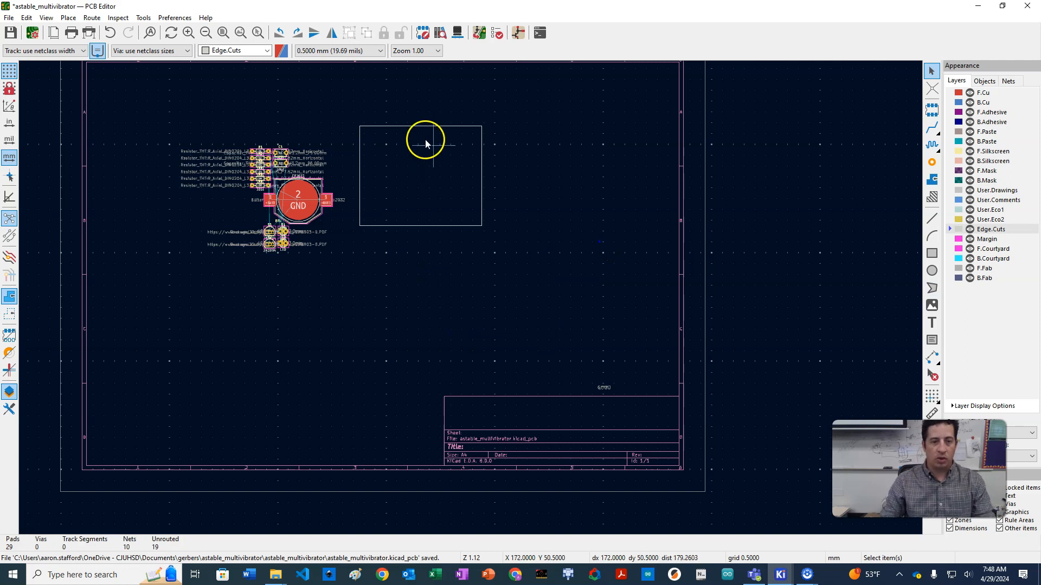
Move battery holder BT1 inside the rectangular outline and flip it to the back side of the board
{"action": "scroll", "coordinate": [305, 141], "scroll_direction": "up", "scroll_amount": 1}
{"action": "scroll", "coordinate": [467, 335], "scroll_direction": "down", "scroll_amount": 1}
{"action": "left_click_drag", "start_coordinate": [475, 343], "coordinate": [591, 326]}
{"action": "left_click", "coordinate": [933, 132]}
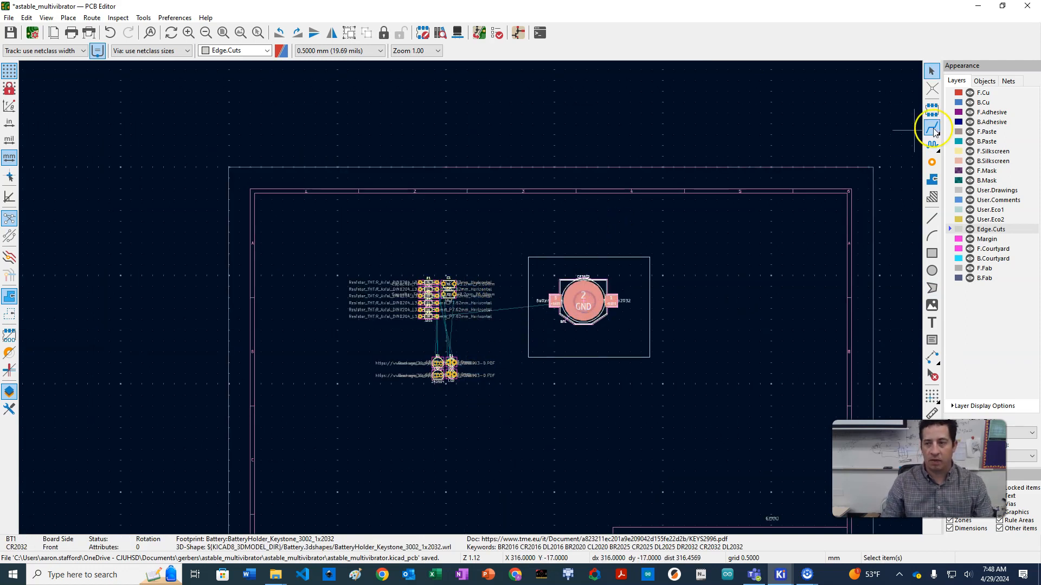
{"action": "right_click", "coordinate": [589, 310]}
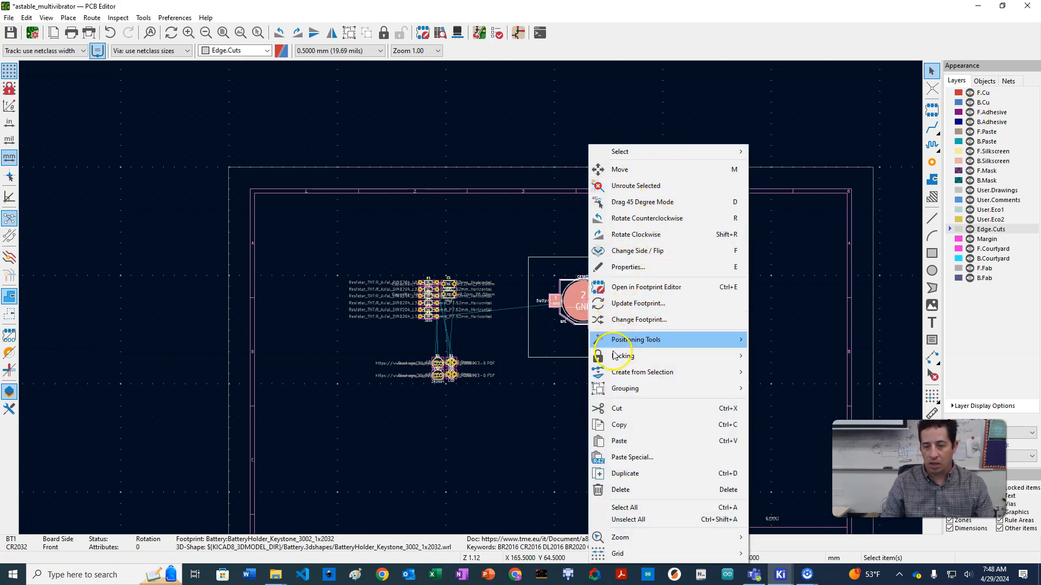
{"action": "left_click", "coordinate": [622, 250]}
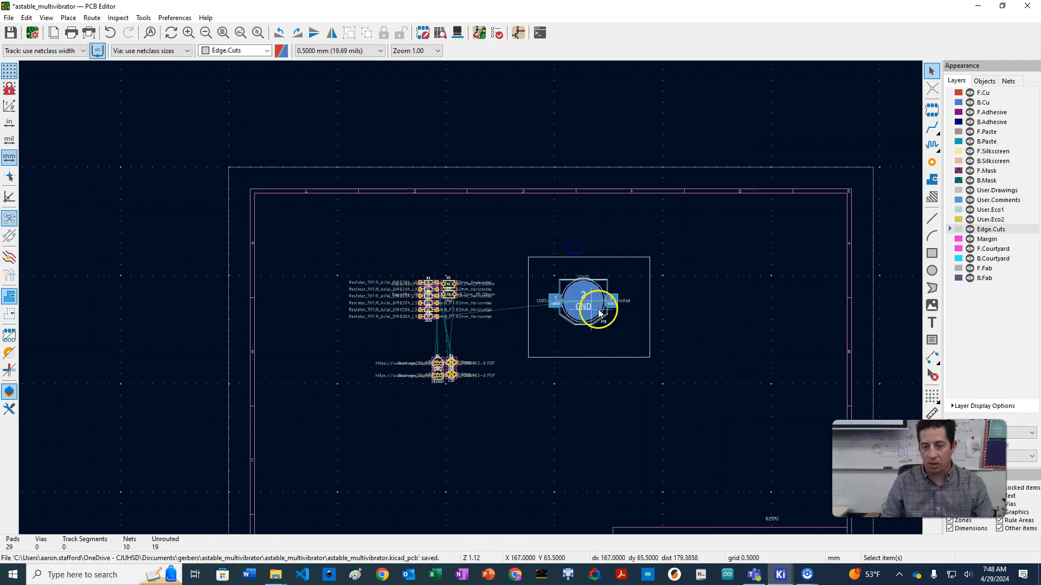
Shift BT1 slightly up and to the right within the outline and rotate it through four quarter turns
{"action": "left_click_drag", "start_coordinate": [588, 321], "coordinate": [597, 294]}
{"action": "key", "text": "r"}
{"action": "key", "text": "r"}
{"action": "key", "text": "r"}
{"action": "key", "text": "r"}
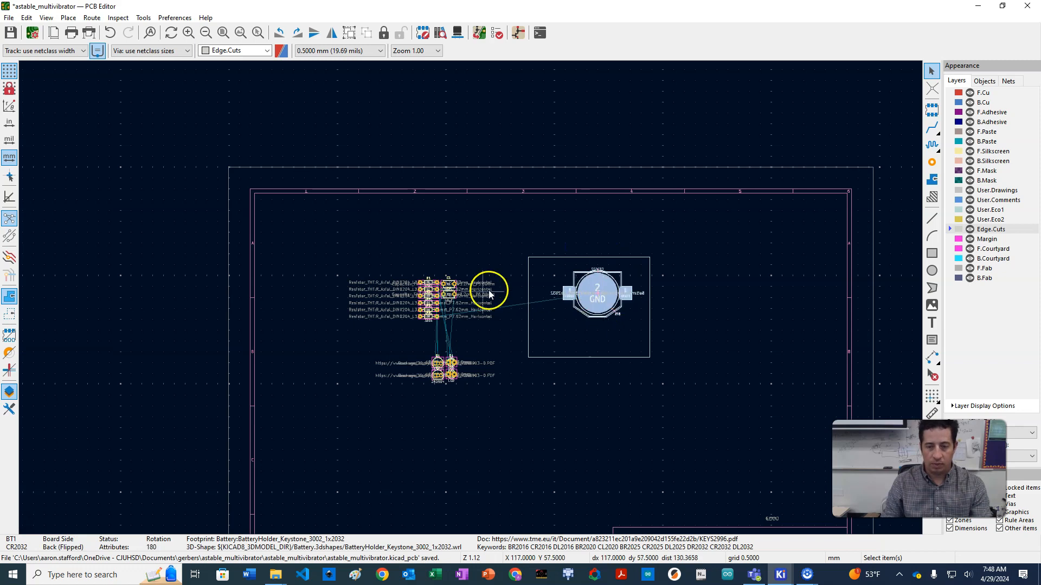
Select resistors R1 to R6 with capacitors C1 and C2, and move them together inside the outline below the battery holder
{"action": "scroll", "coordinate": [431, 288], "scroll_direction": "up", "scroll_amount": 3}
{"action": "left_click_drag", "start_coordinate": [414, 202], "coordinate": [634, 424]}
{"action": "scroll", "coordinate": [627, 427], "scroll_direction": "down", "scroll_amount": 1}
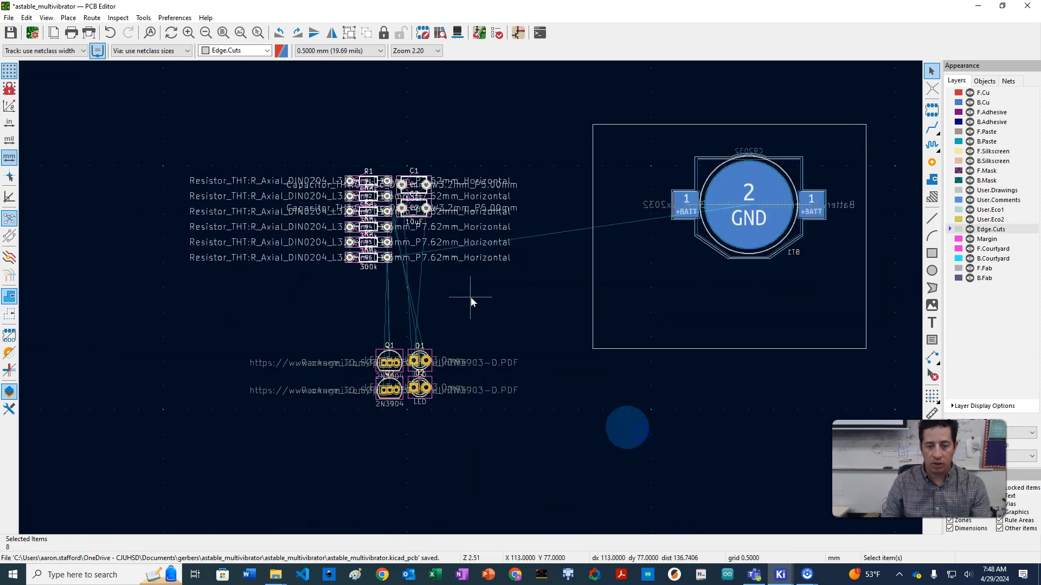
{"action": "scroll", "coordinate": [471, 297], "scroll_direction": "down", "scroll_amount": 2}
{"action": "left_click_drag", "start_coordinate": [388, 247], "coordinate": [594, 305]}
{"action": "left_click", "coordinate": [663, 366]}
Move C2 and C1 to the board's right edge, one above the other, rotating each by 90 degrees
{"action": "scroll", "coordinate": [633, 300], "scroll_direction": "up", "scroll_amount": 2}
{"action": "scroll", "coordinate": [438, 277], "scroll_direction": "up", "scroll_amount": 1}
{"action": "left_click_drag", "start_coordinate": [472, 300], "coordinate": [808, 345]}
{"action": "left_click", "coordinate": [506, 319]}
{"action": "key", "text": "r"}
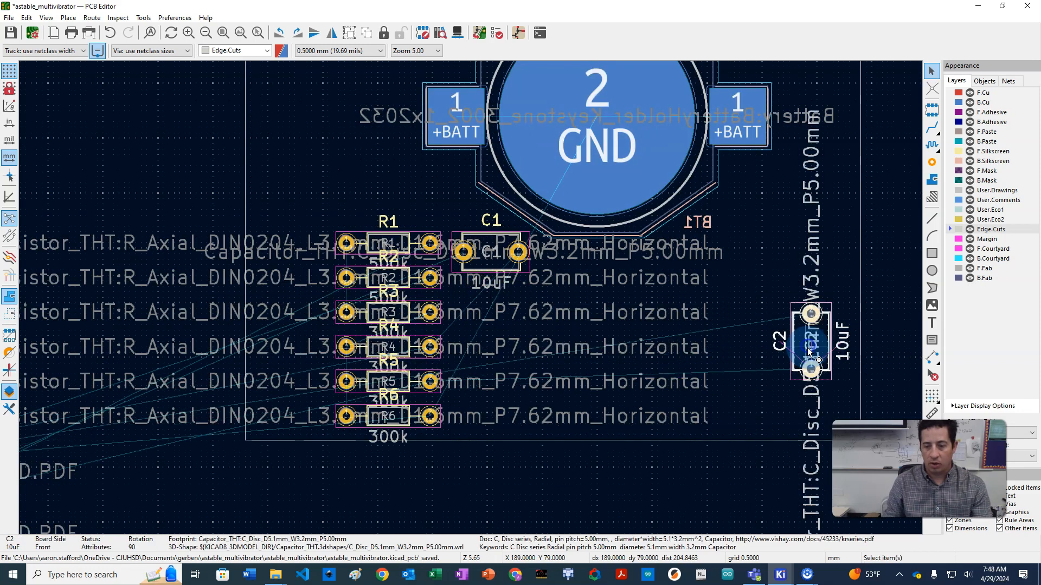
{"action": "left_click", "coordinate": [514, 255]}
{"action": "left_click_drag", "start_coordinate": [514, 263], "coordinate": [807, 216]}
{"action": "key", "text": "r"}
Move LEDs D2 and D1 inside the board outline, just to the right of resistors R1 and R2
{"action": "scroll", "coordinate": [383, 369], "scroll_direction": "down", "scroll_amount": 2}
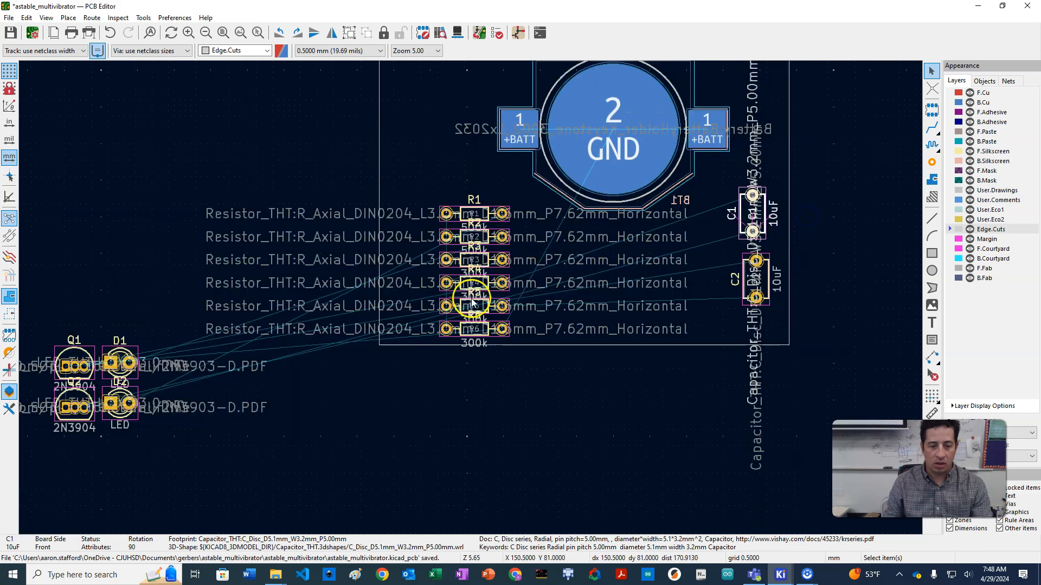
{"action": "scroll", "coordinate": [470, 297], "scroll_direction": "down", "scroll_amount": 1}
{"action": "scroll", "coordinate": [344, 341], "scroll_direction": "up", "scroll_amount": 1}
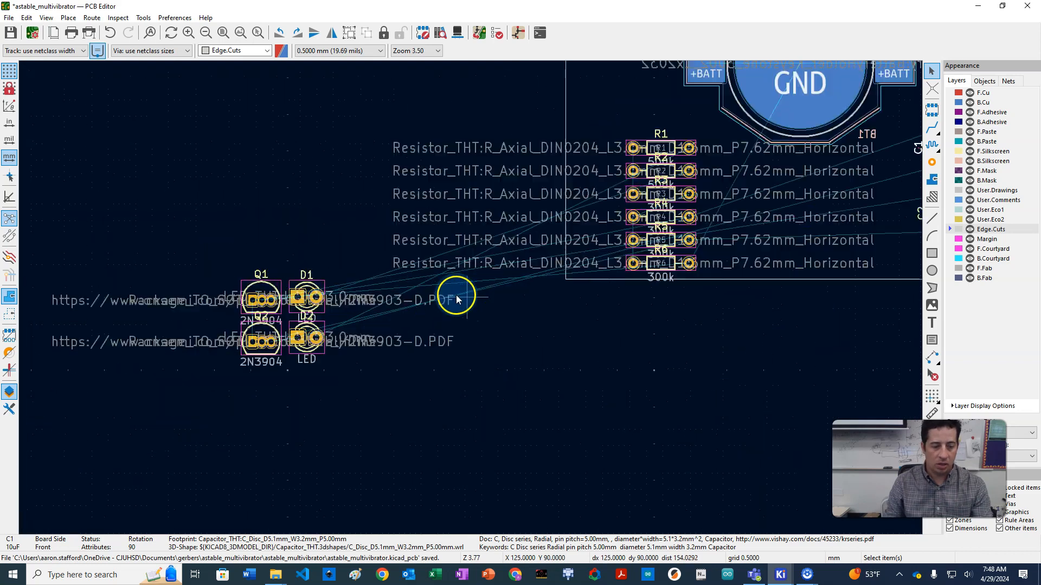
{"action": "left_click", "coordinate": [302, 351]}
{"action": "left_click_drag", "start_coordinate": [303, 351], "coordinate": [727, 153]}
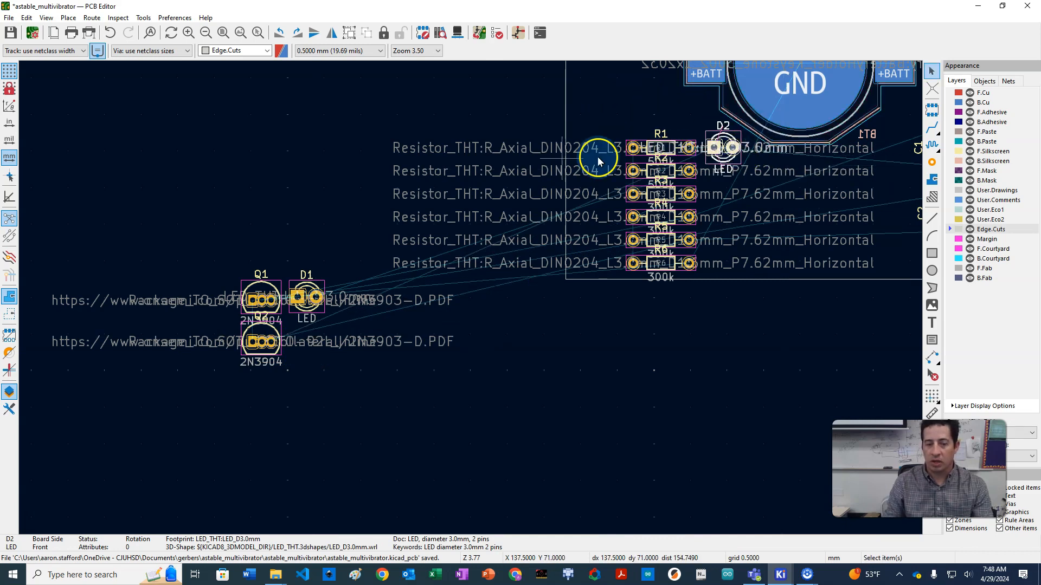
{"action": "left_click", "coordinate": [304, 297]}
{"action": "left_click_drag", "start_coordinate": [303, 297], "coordinate": [726, 180]}
Reposition LEDs D2 and D1 to the left of the battery holder, above the resistor column
{"action": "scroll", "coordinate": [710, 272], "scroll_direction": "down", "scroll_amount": 3}
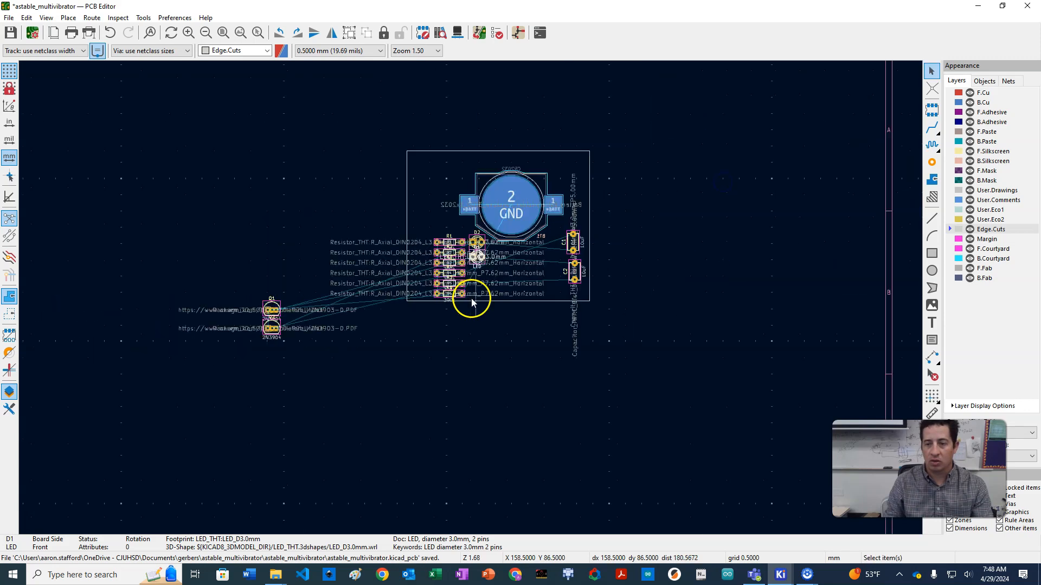
{"action": "scroll", "coordinate": [471, 298], "scroll_direction": "up", "scroll_amount": 2}
{"action": "scroll", "coordinate": [427, 315], "scroll_direction": "up", "scroll_amount": 5}
{"action": "scroll", "coordinate": [470, 297], "scroll_direction": "down", "scroll_amount": 6}
{"action": "scroll", "coordinate": [471, 298], "scroll_direction": "up", "scroll_amount": 3}
{"action": "scroll", "coordinate": [471, 298], "scroll_direction": "down", "scroll_amount": 1}
{"action": "left_click_drag", "start_coordinate": [466, 283], "coordinate": [424, 249]}
{"action": "left_click", "coordinate": [464, 289]}
{"action": "left_click_drag", "start_coordinate": [464, 289], "coordinate": [404, 227]}
{"action": "left_click", "coordinate": [475, 319]}
{"action": "left_click", "coordinate": [513, 318]}
{"action": "left_click_drag", "start_coordinate": [464, 313], "coordinate": [396, 259]}
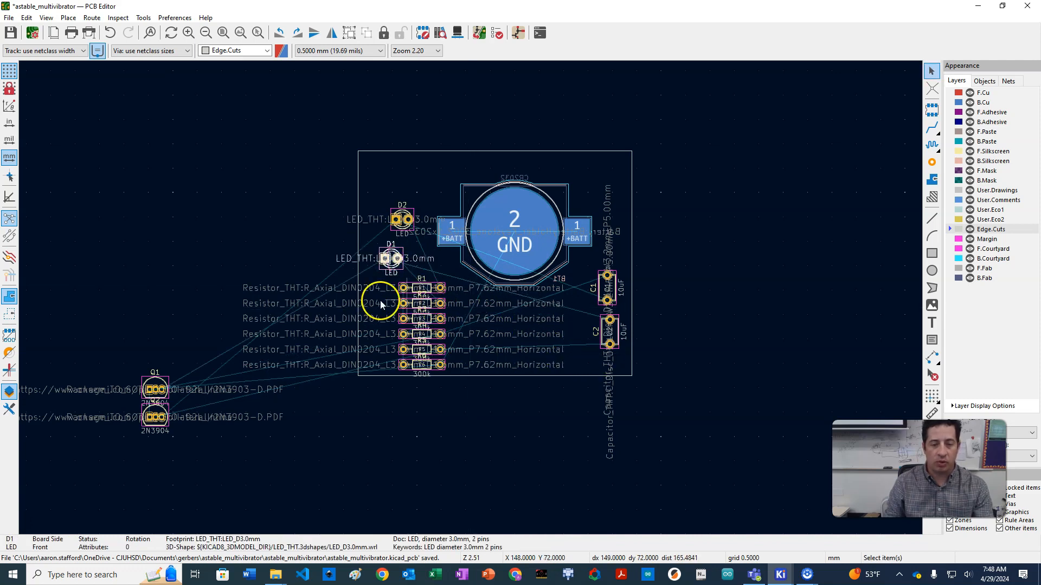
Move transistors Q1 and Q2 inside the board between the resistors and capacitors, and save the board
{"action": "left_click_drag", "start_coordinate": [172, 391], "coordinate": [519, 332]}
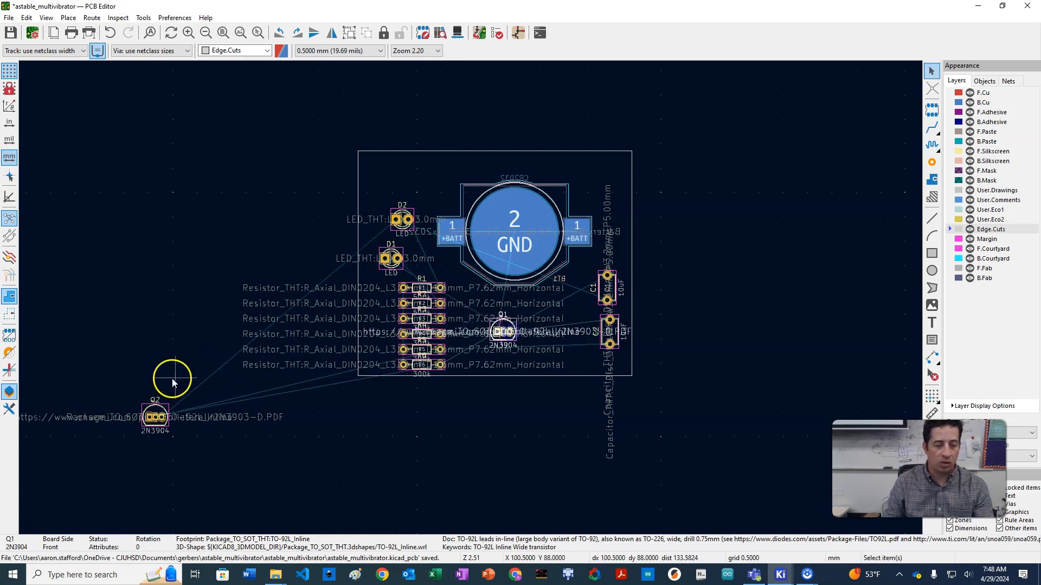
{"action": "double_click", "coordinate": [161, 415]}
{"action": "left_click", "coordinate": [479, 431]}
{"action": "left_click_drag", "start_coordinate": [159, 415], "coordinate": [476, 299]}
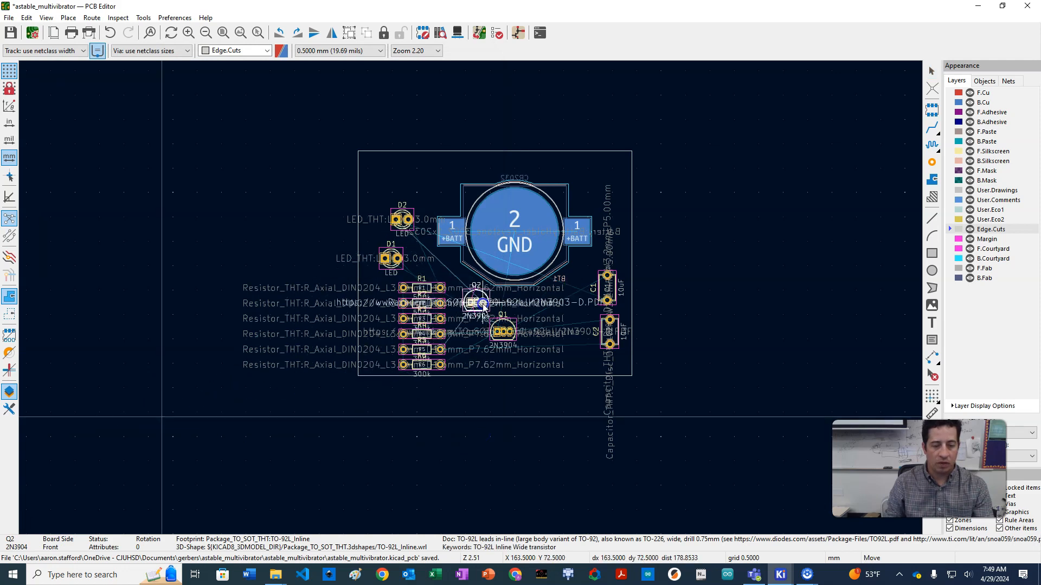
{"action": "scroll", "coordinate": [699, 314], "scroll_direction": "down", "scroll_amount": 2}
{"action": "key", "text": "ctrl+s"}
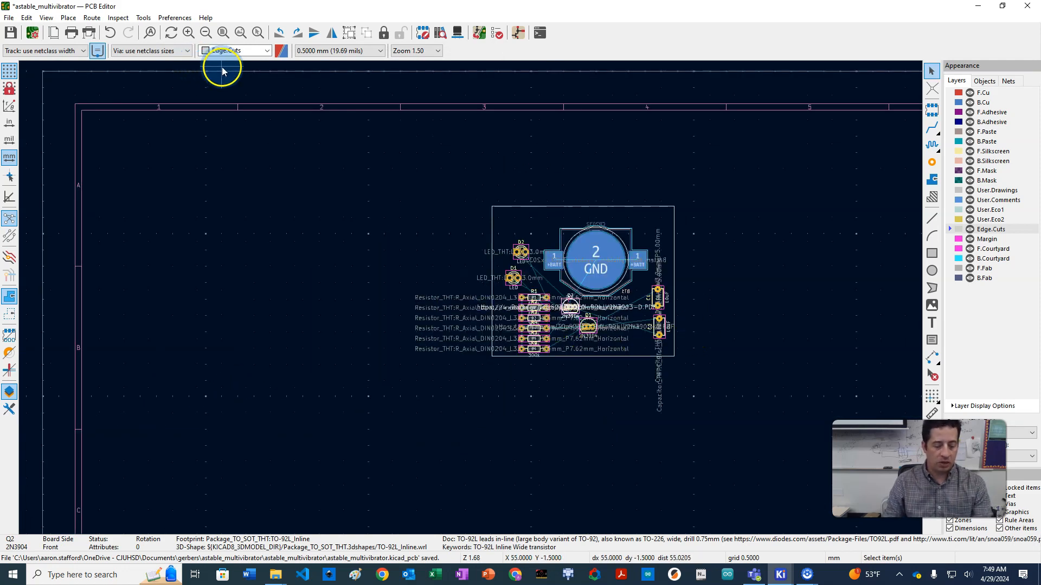
Examine the component placement on the board in the 3D Viewer from several angles, and close the viewer
{"action": "left_click", "coordinate": [77, 21]}
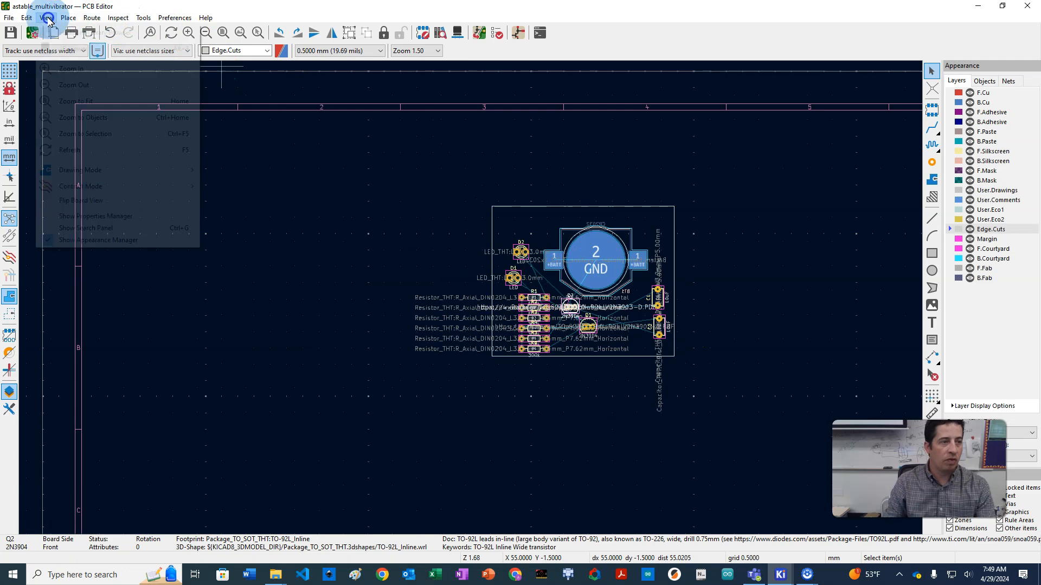
{"action": "mouse_move", "coordinate": [46, 18]}
{"action": "left_click", "coordinate": [61, 50]}
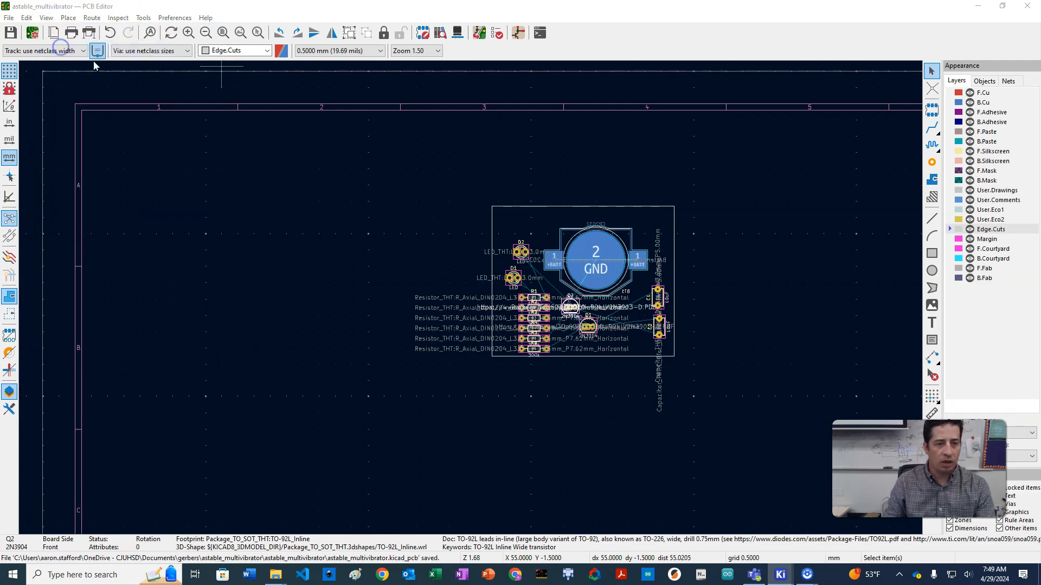
{"action": "scroll", "coordinate": [442, 363], "scroll_direction": "up", "scroll_amount": 3}
{"action": "scroll", "coordinate": [442, 362], "scroll_direction": "down", "scroll_amount": 7}
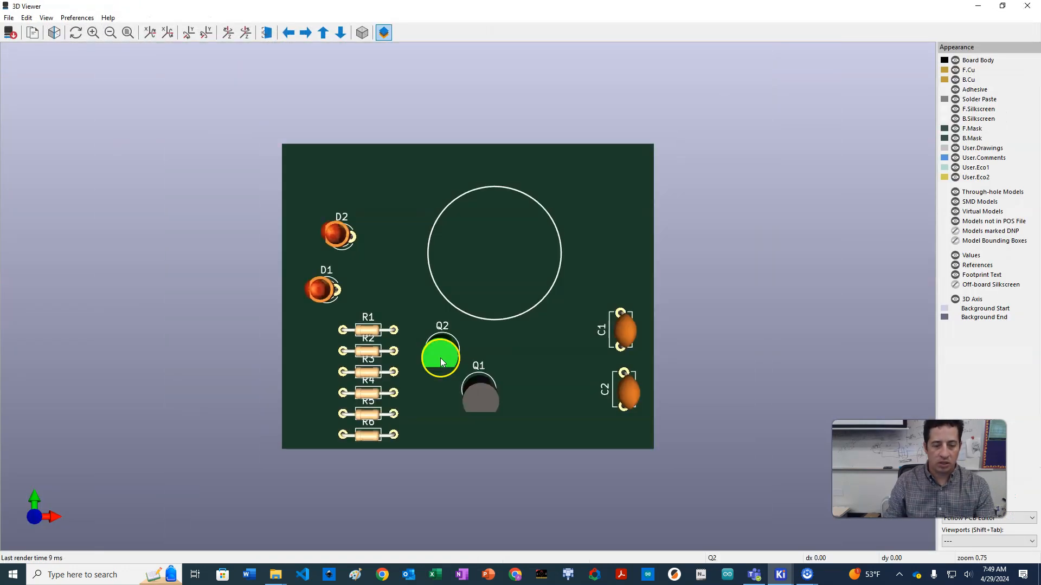
{"action": "left_click_drag", "start_coordinate": [543, 328], "coordinate": [806, 292]}
{"action": "left_click_drag", "start_coordinate": [584, 343], "coordinate": [637, 317]}
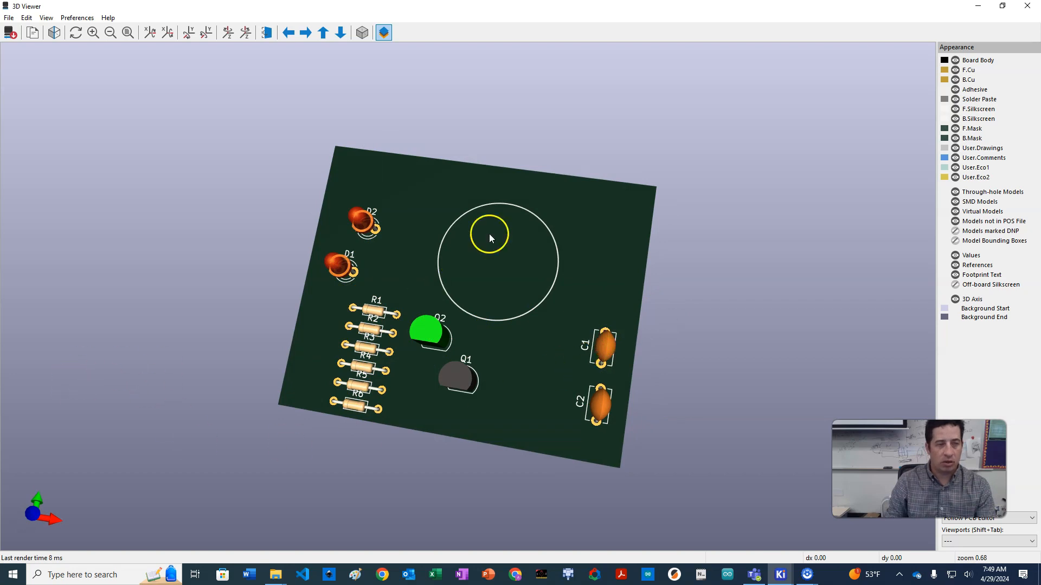
{"action": "left_click", "coordinate": [1027, 6]}
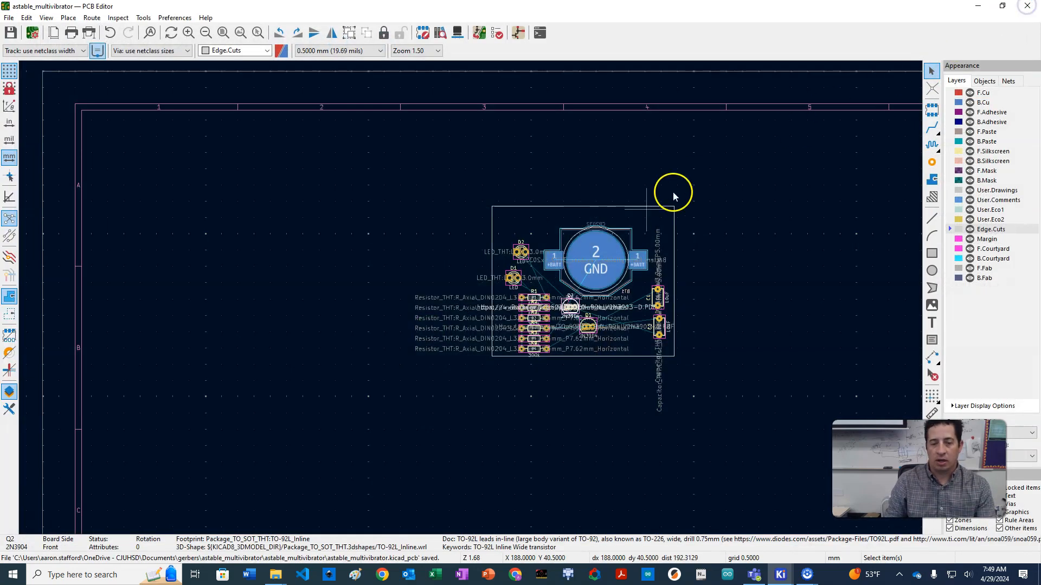
{"action": "scroll", "coordinate": [698, 187], "scroll_direction": "up", "scroll_amount": 2}
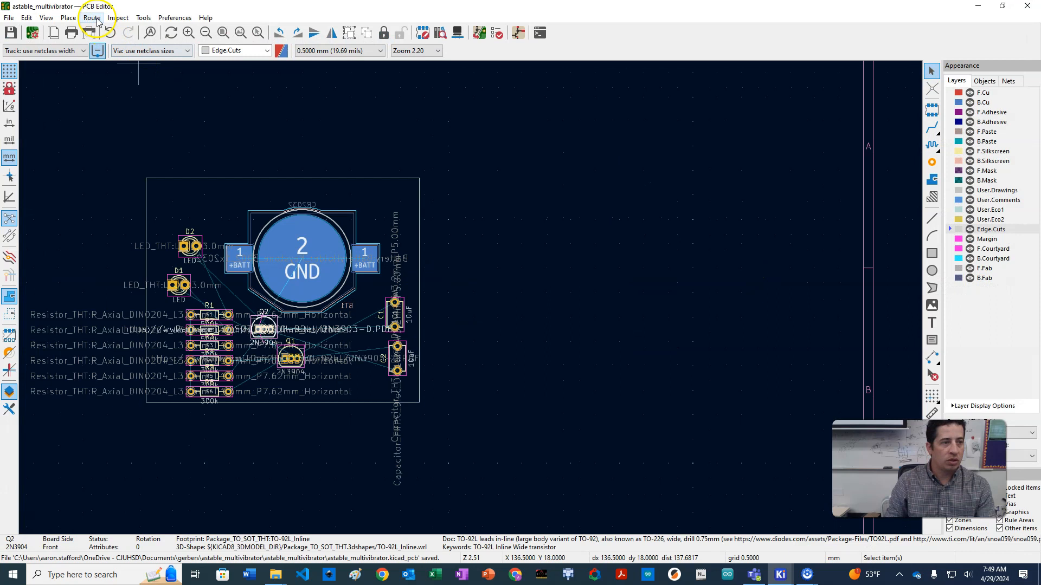
{"action": "left_click", "coordinate": [47, 17]}
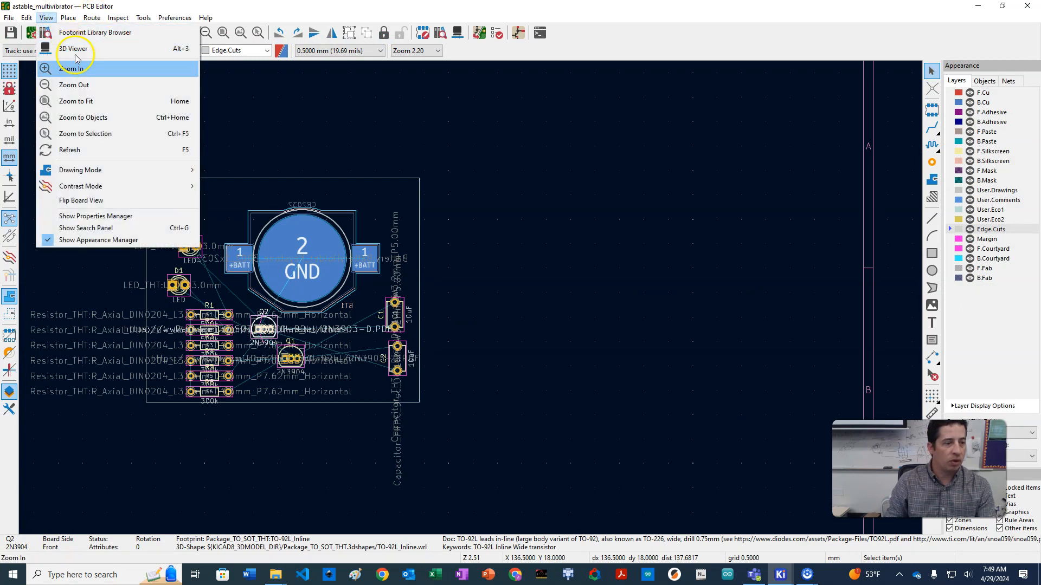
{"action": "mouse_move", "coordinate": [145, 171]}
{"action": "left_click", "coordinate": [448, 119]}
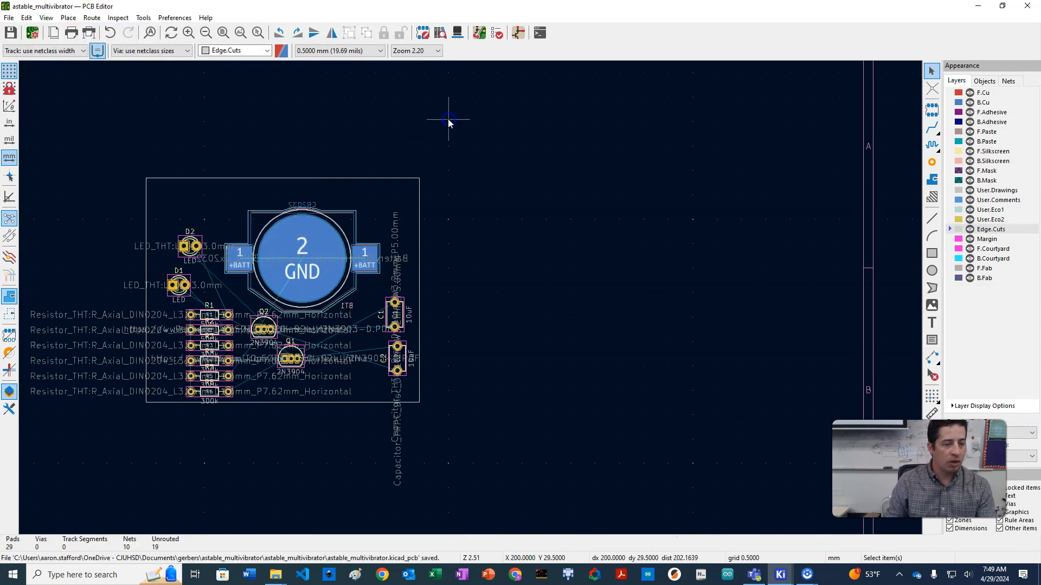
Make B.Cu the active layer and hide the F.Fab layer to clear the fabrication text from the board
{"action": "scroll", "coordinate": [123, 272], "scroll_direction": "up", "scroll_amount": 3}
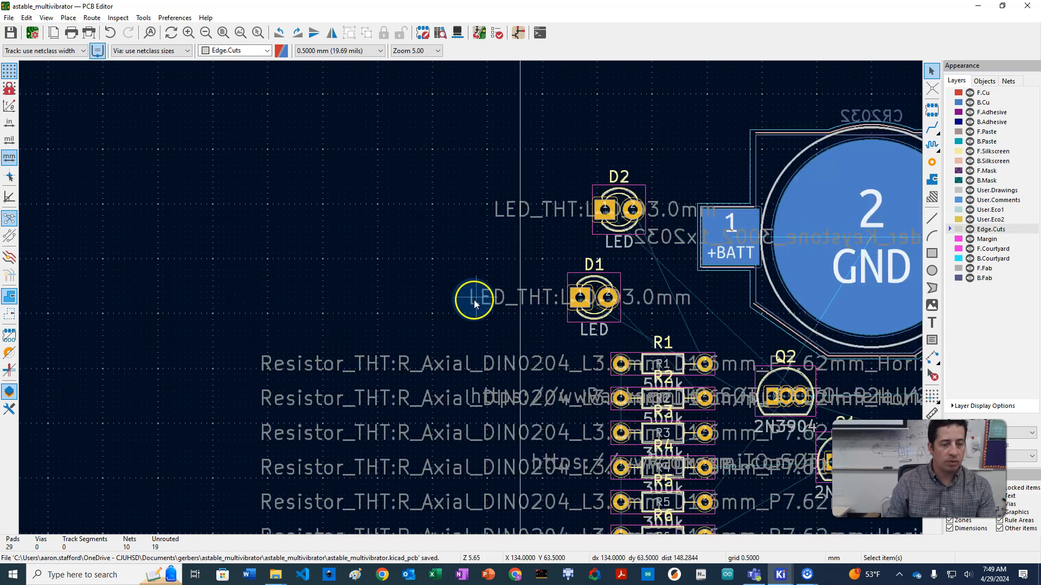
{"action": "scroll", "coordinate": [472, 298], "scroll_direction": "down", "scroll_amount": 3}
{"action": "left_click", "coordinate": [991, 103]}
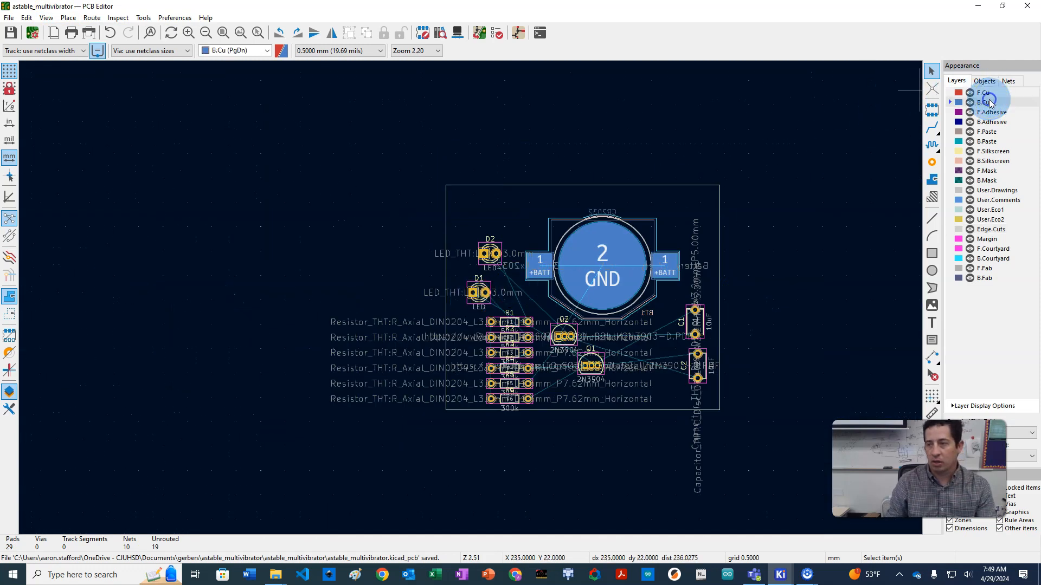
{"action": "scroll", "coordinate": [775, 273], "scroll_direction": "up", "scroll_amount": 2}
{"action": "scroll", "coordinate": [103, 302], "scroll_direction": "up", "scroll_amount": 3}
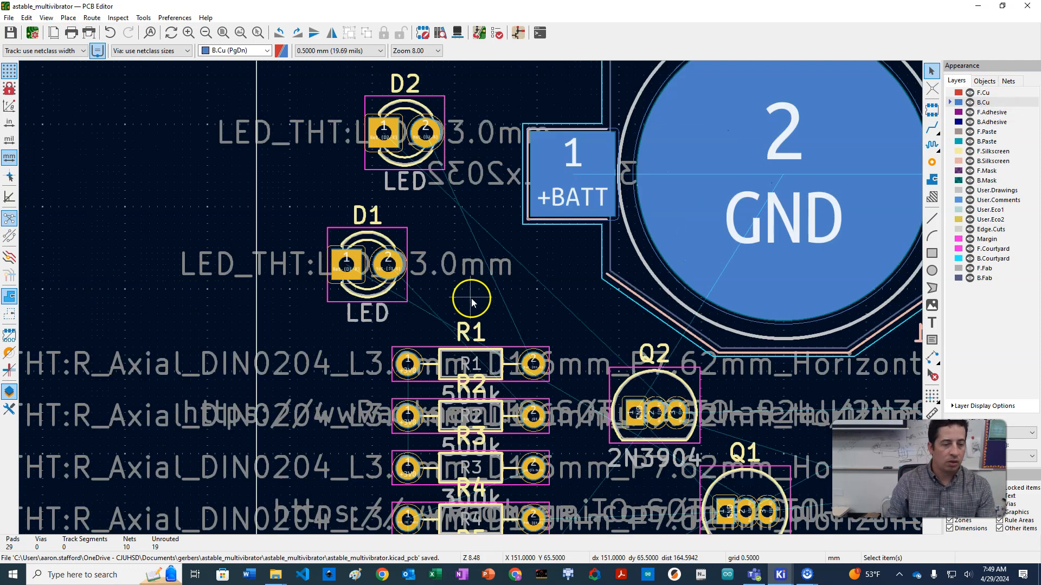
{"action": "scroll", "coordinate": [470, 298], "scroll_direction": "down", "scroll_amount": 3}
{"action": "scroll", "coordinate": [470, 298], "scroll_direction": "up", "scroll_amount": 1}
{"action": "scroll", "coordinate": [470, 298], "scroll_direction": "down", "scroll_amount": 2}
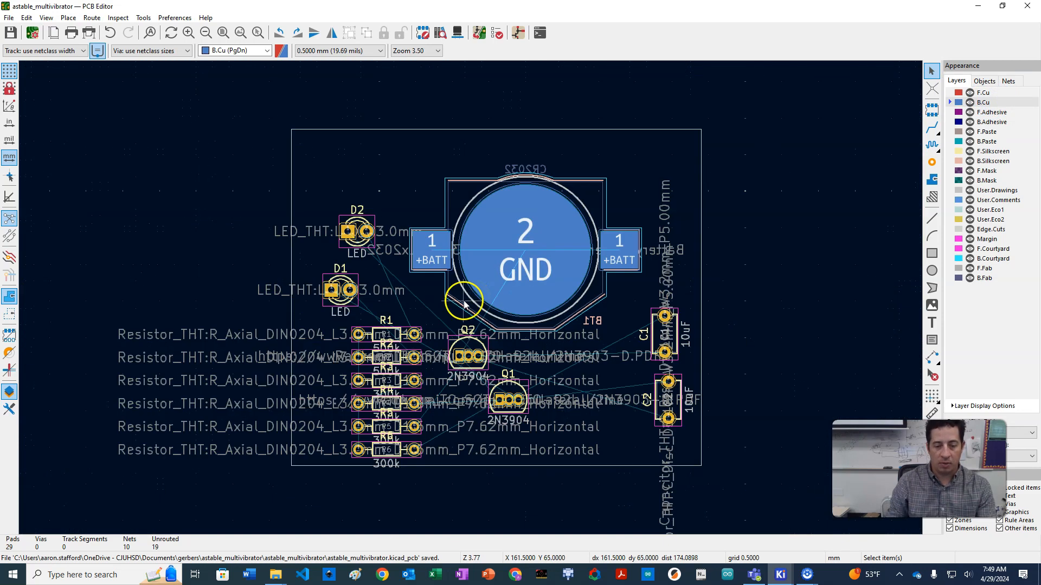
{"action": "scroll", "coordinate": [471, 299], "scroll_direction": "up", "scroll_amount": 2}
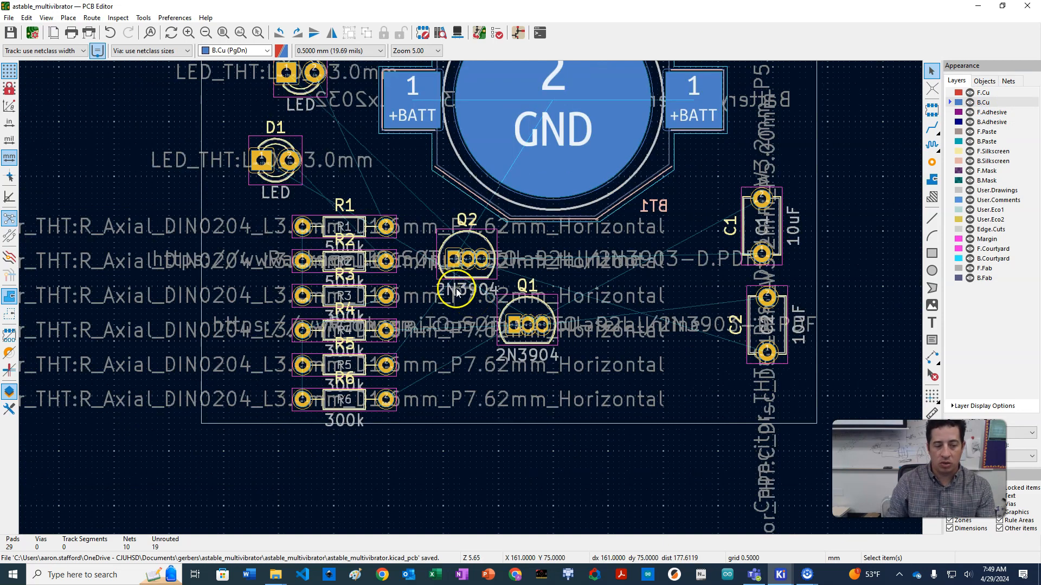
{"action": "left_click", "coordinate": [970, 268]}
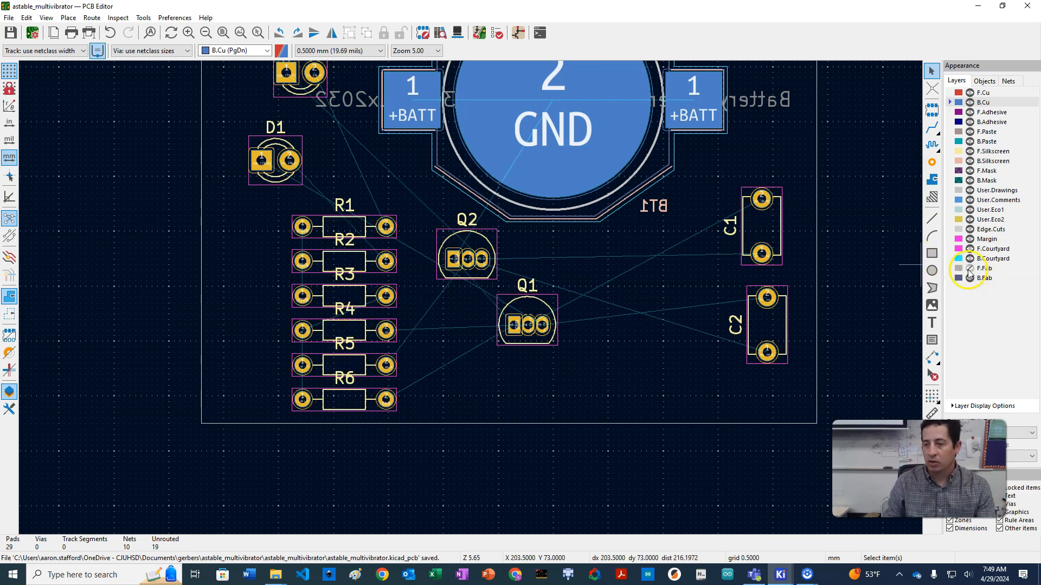
{"action": "left_click", "coordinate": [970, 269]}
{"action": "left_click", "coordinate": [970, 270]}
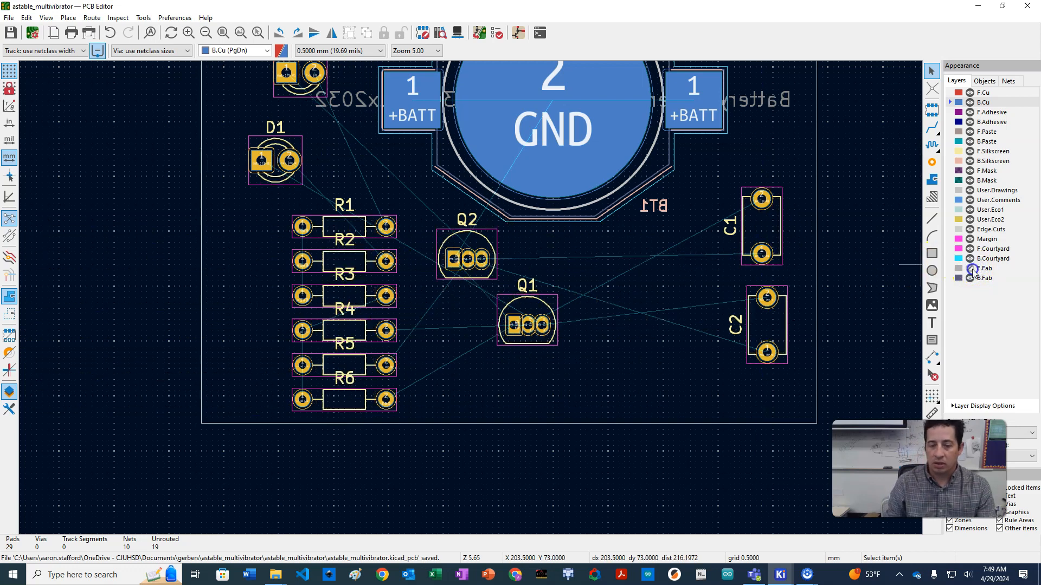
Move transistor Q2 to the right of Q1, near capacitor C2, and rotate it to -90°
{"action": "scroll", "coordinate": [472, 302], "scroll_direction": "down", "scroll_amount": 3}
{"action": "scroll", "coordinate": [571, 271], "scroll_direction": "up", "scroll_amount": 3}
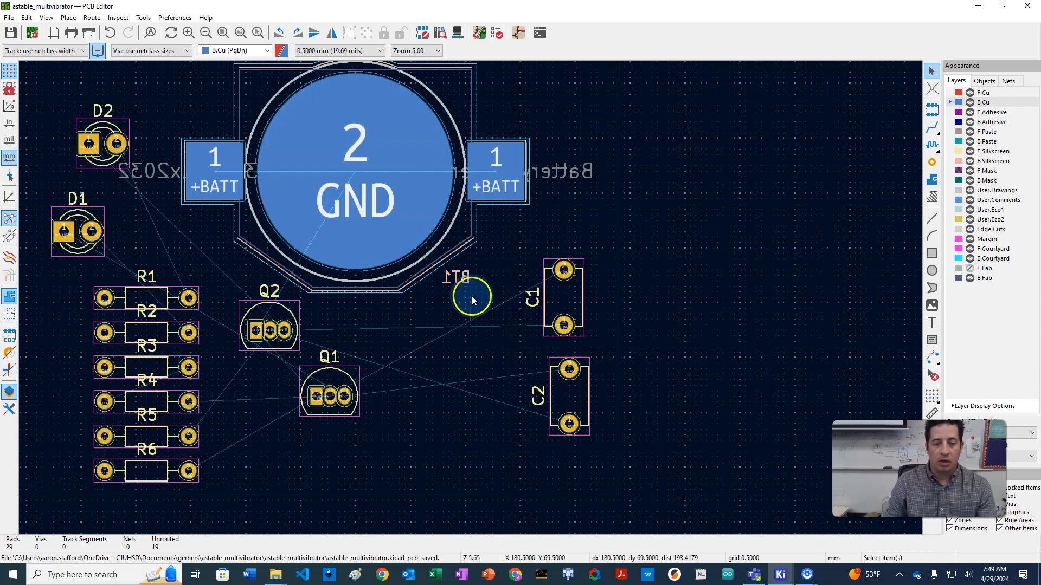
{"action": "scroll", "coordinate": [399, 306], "scroll_direction": "down", "scroll_amount": 1}
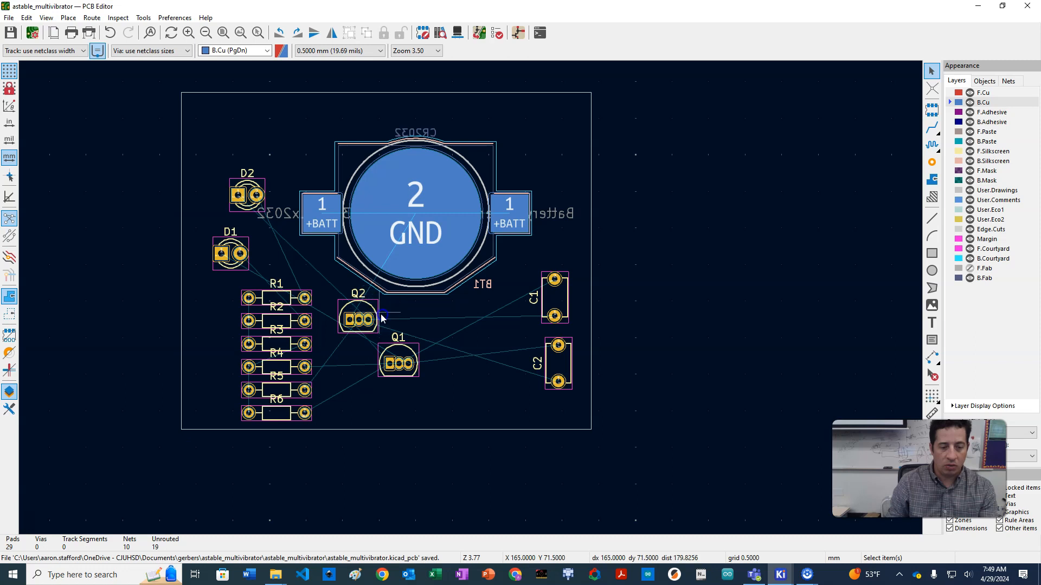
{"action": "left_click", "coordinate": [378, 318]}
{"action": "left_click_drag", "start_coordinate": [378, 318], "coordinate": [478, 359]}
{"action": "scroll", "coordinate": [265, 365], "scroll_direction": "up", "scroll_amount": 3}
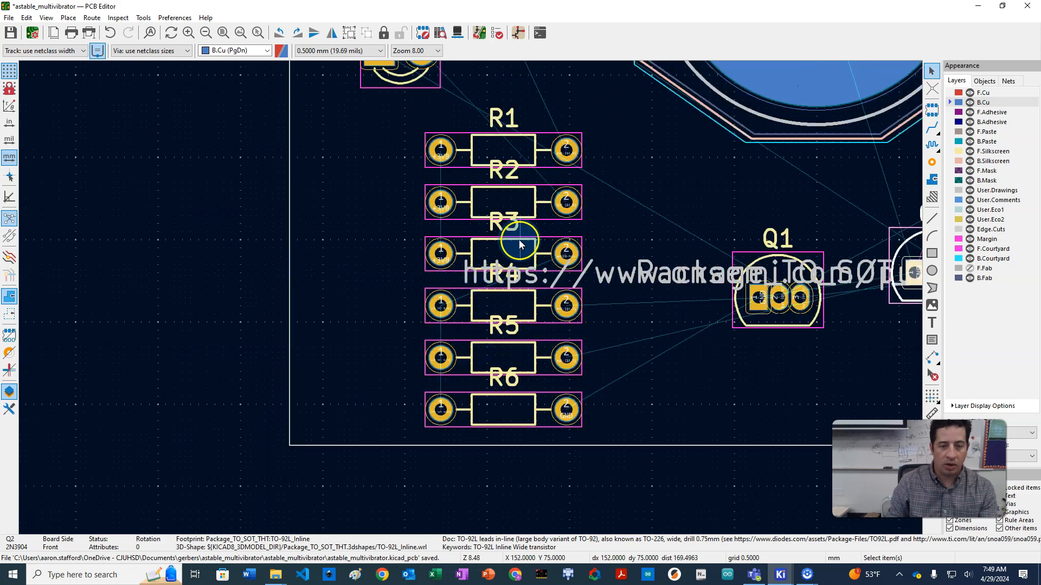
{"action": "scroll", "coordinate": [519, 239], "scroll_direction": "down", "scroll_amount": 3}
{"action": "scroll", "coordinate": [654, 314], "scroll_direction": "up", "scroll_amount": 3}
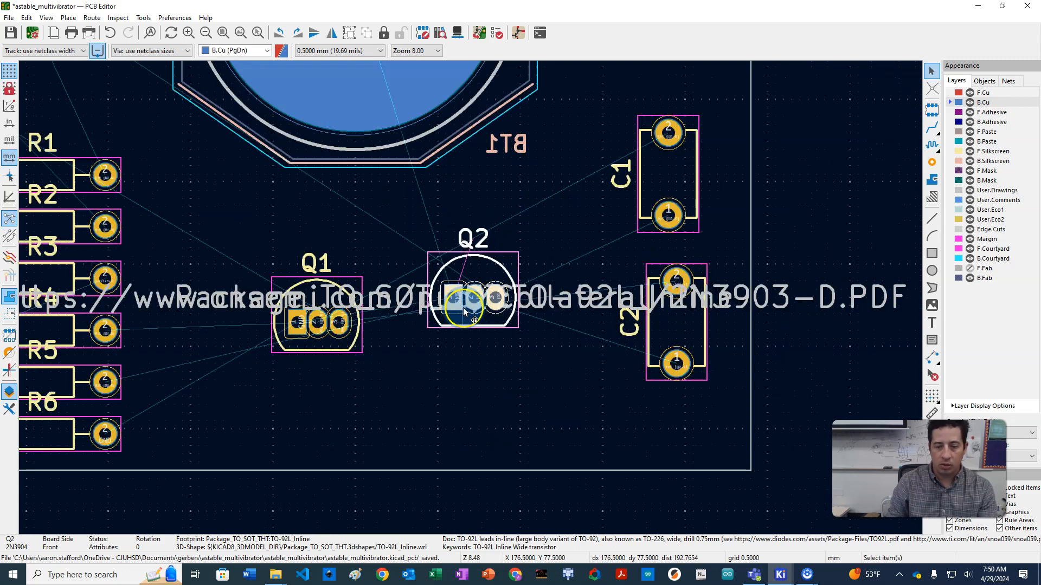
{"action": "key", "text": "r"}
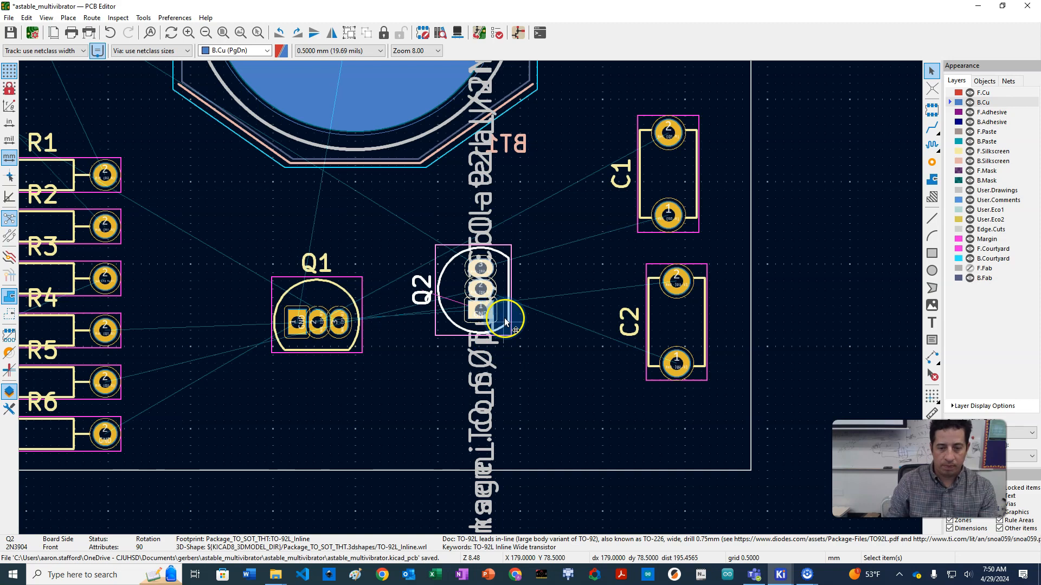
{"action": "key", "text": "r"}
{"action": "key", "text": "r"}
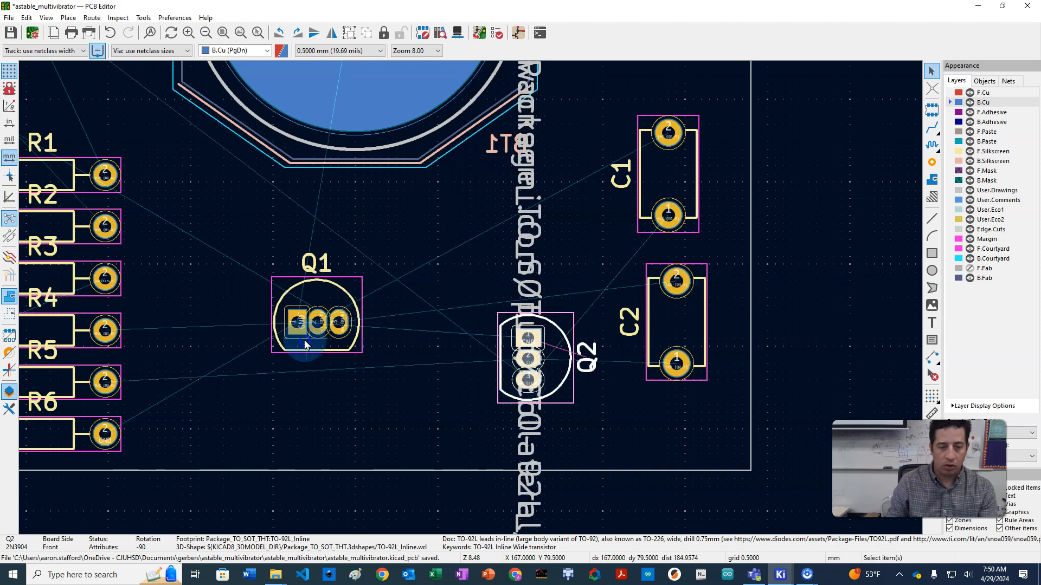
Move transistor Q1 closer to Q2, into the space between the resistors and capacitors, and rotate it 90° counterclockwise
{"action": "left_click", "coordinate": [305, 344]}
{"action": "left_click_drag", "start_coordinate": [325, 279], "coordinate": [470, 307]}
{"action": "key", "text": "r"}
{"action": "scroll", "coordinate": [470, 307], "scroll_direction": "down", "scroll_amount": 3}
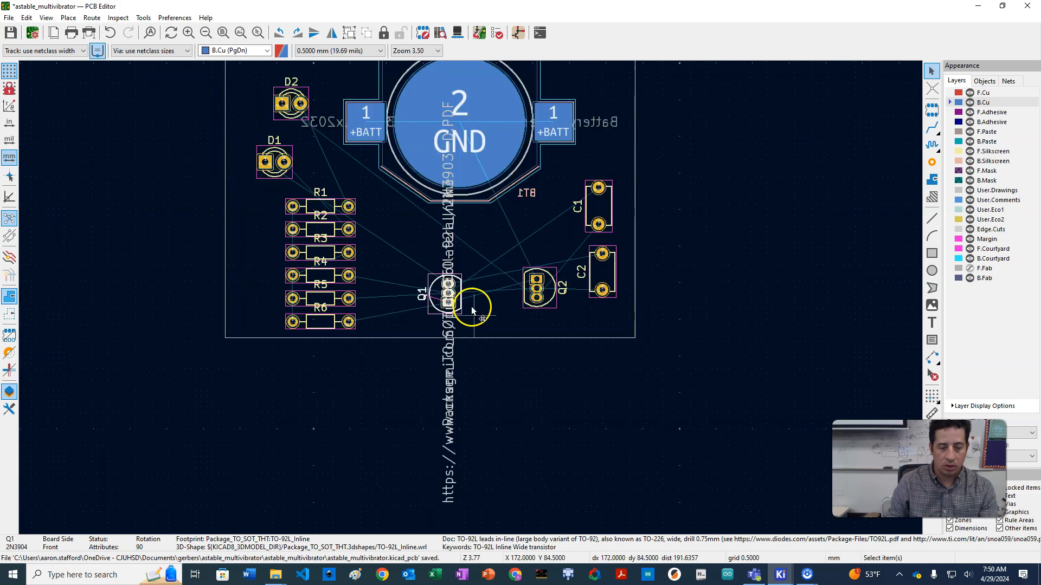
{"action": "left_click", "coordinate": [519, 375]}
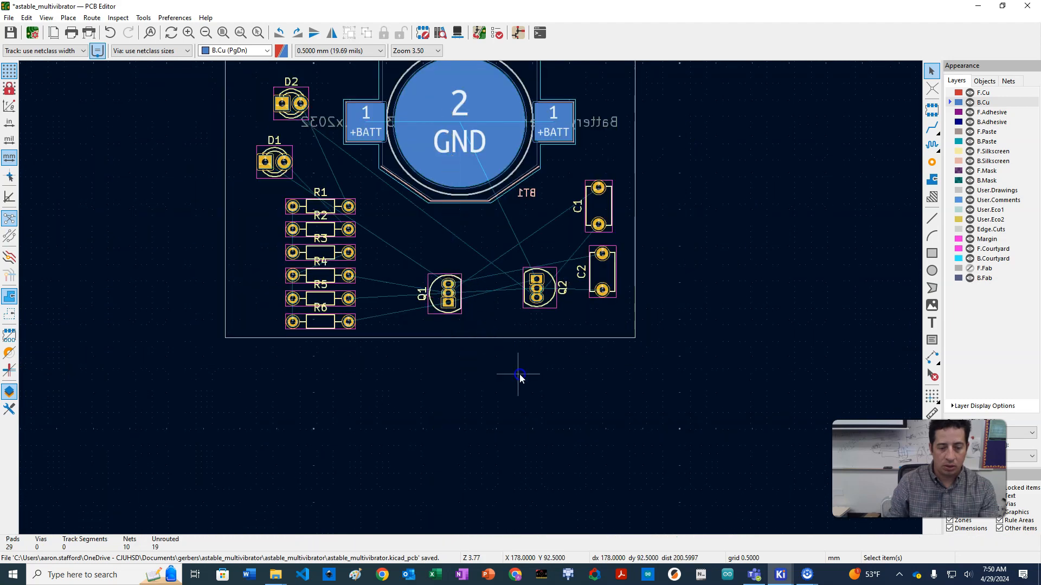
Place Q1 and Q2 side by side just below the battery holder, rotating Q2 by 180° to match Q1's orientation
{"action": "left_click", "coordinate": [453, 315]}
{"action": "left_click_drag", "start_coordinate": [460, 317], "coordinate": [442, 274]}
{"action": "left_click_drag", "start_coordinate": [554, 307], "coordinate": [476, 266]}
{"action": "left_click", "coordinate": [475, 265]}
{"action": "key", "text": "r"}
{"action": "key", "text": "r"}
{"action": "left_click", "coordinate": [510, 288]}
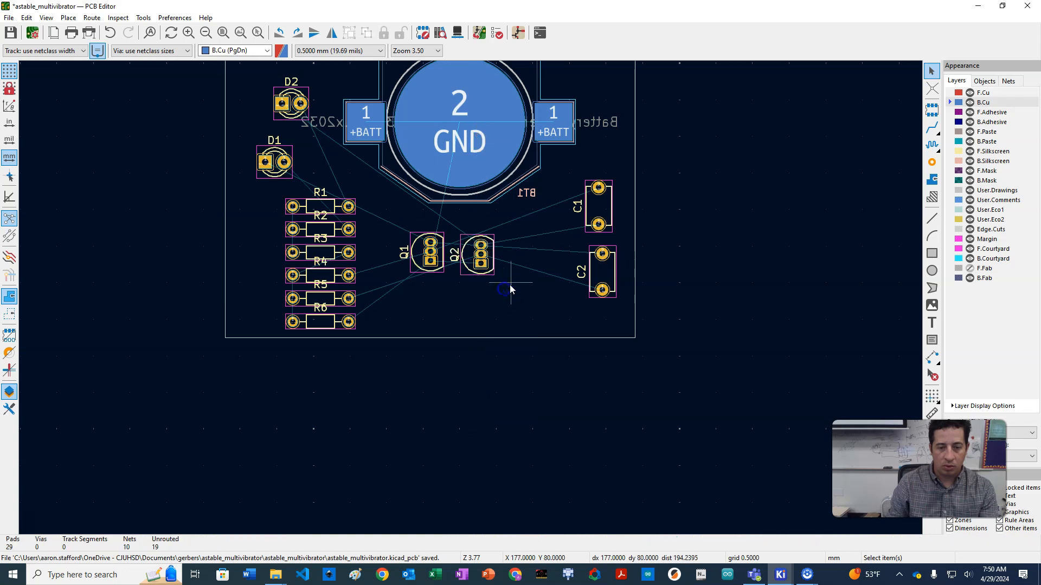
Route a B.Cu track from pad 2 of capacitor C2 over Q2 to pad 3 of transistor Q1
{"action": "scroll", "coordinate": [510, 289], "scroll_direction": "up", "scroll_amount": 6}
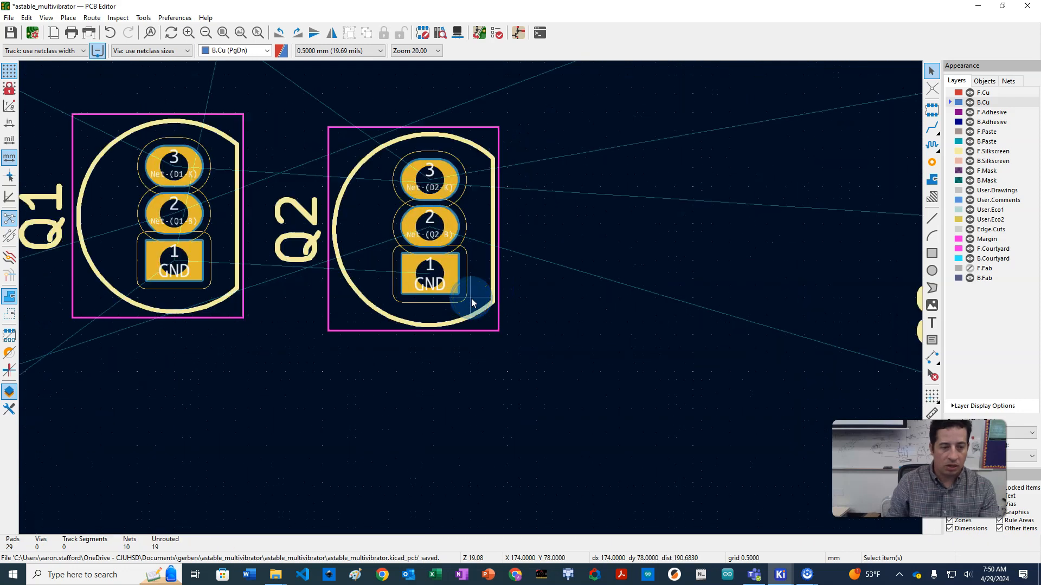
{"action": "scroll", "coordinate": [471, 302], "scroll_direction": "down", "scroll_amount": 6}
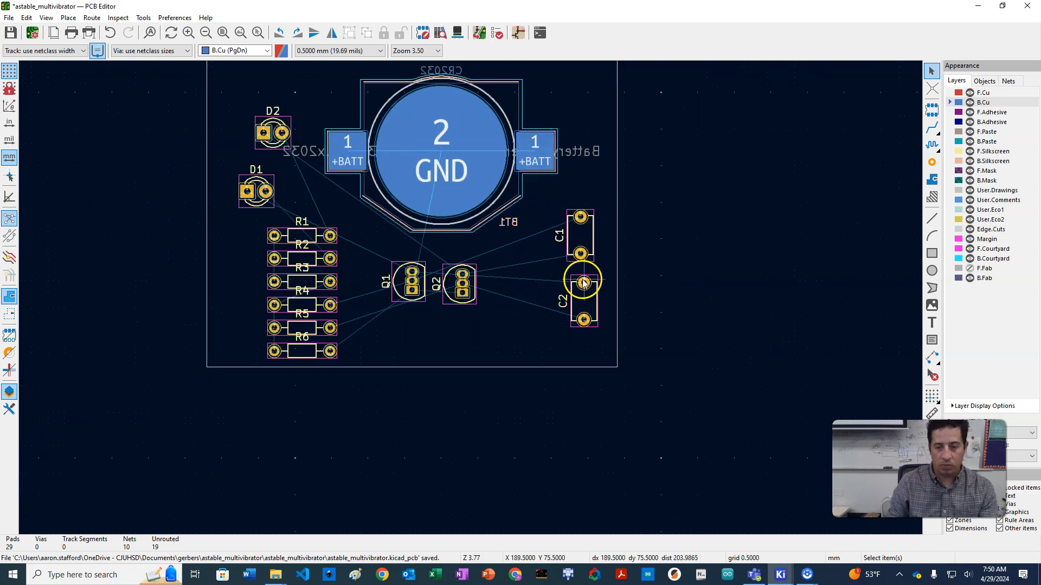
{"action": "left_click", "coordinate": [583, 283]}
{"action": "left_click", "coordinate": [539, 281]}
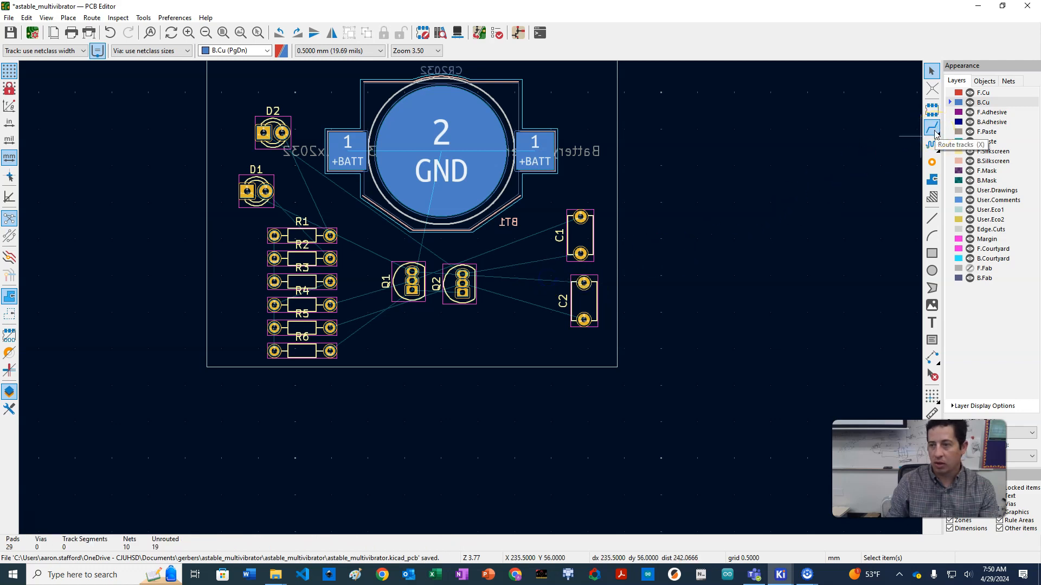
{"action": "key", "text": "x"}
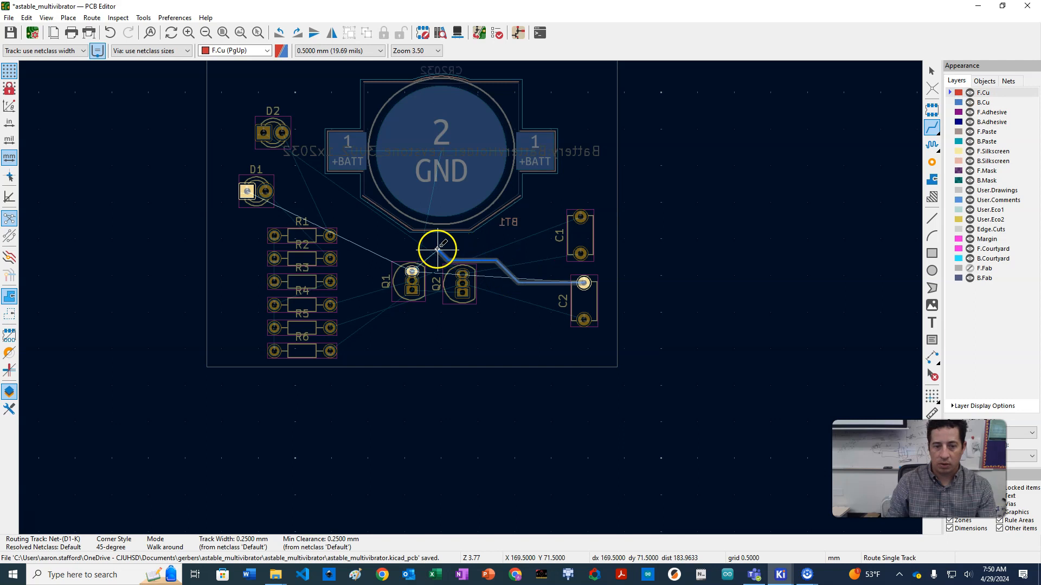
{"action": "left_click", "coordinate": [415, 269]}
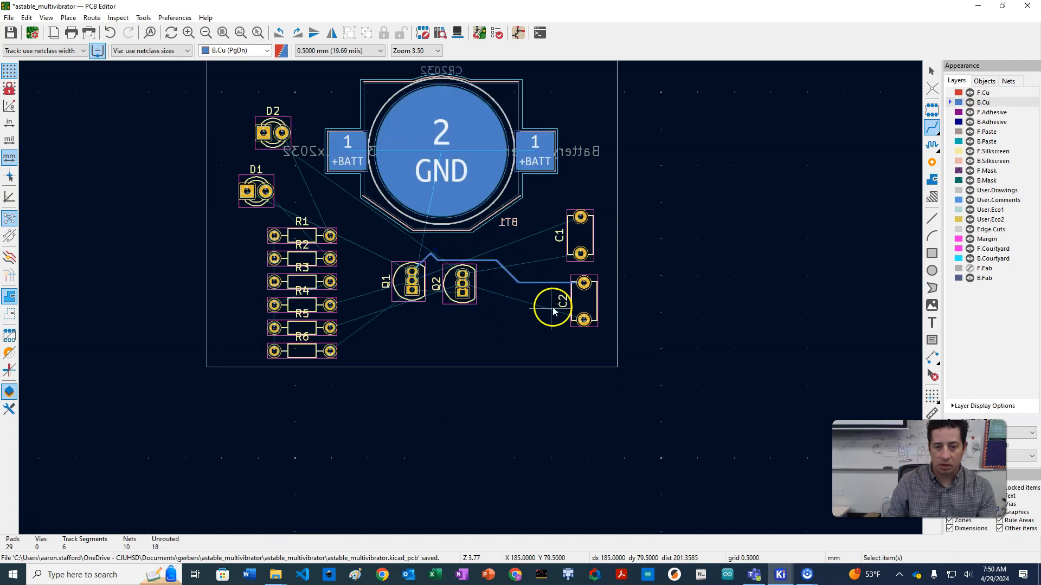
{"action": "key", "text": "Escape"}
Try to flip the C2–Q1 track segments to the other board side, and undo the flip and the routing
{"action": "left_click", "coordinate": [549, 282]}
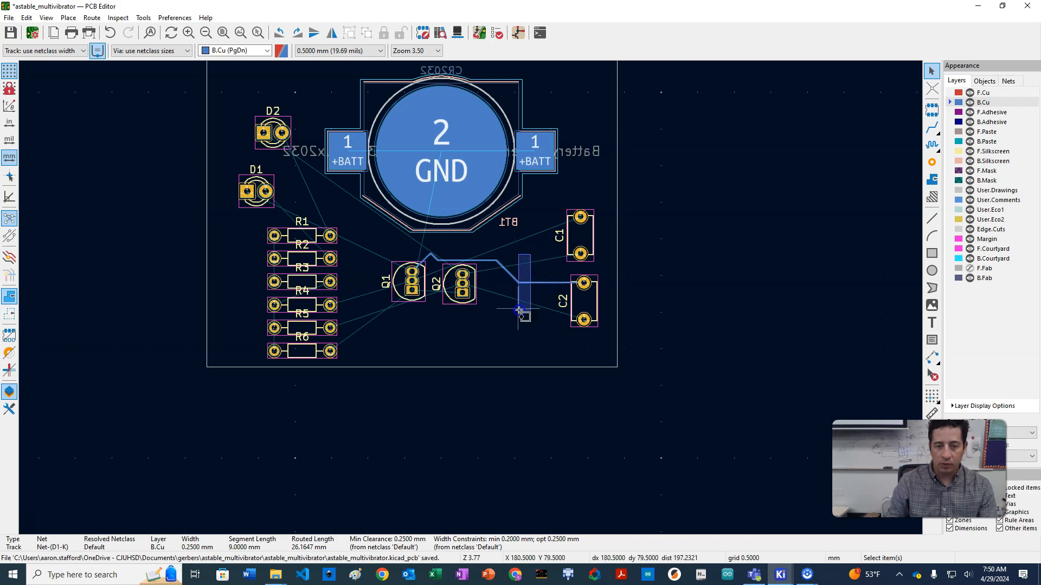
{"action": "left_click_drag", "start_coordinate": [535, 296], "coordinate": [505, 269]}
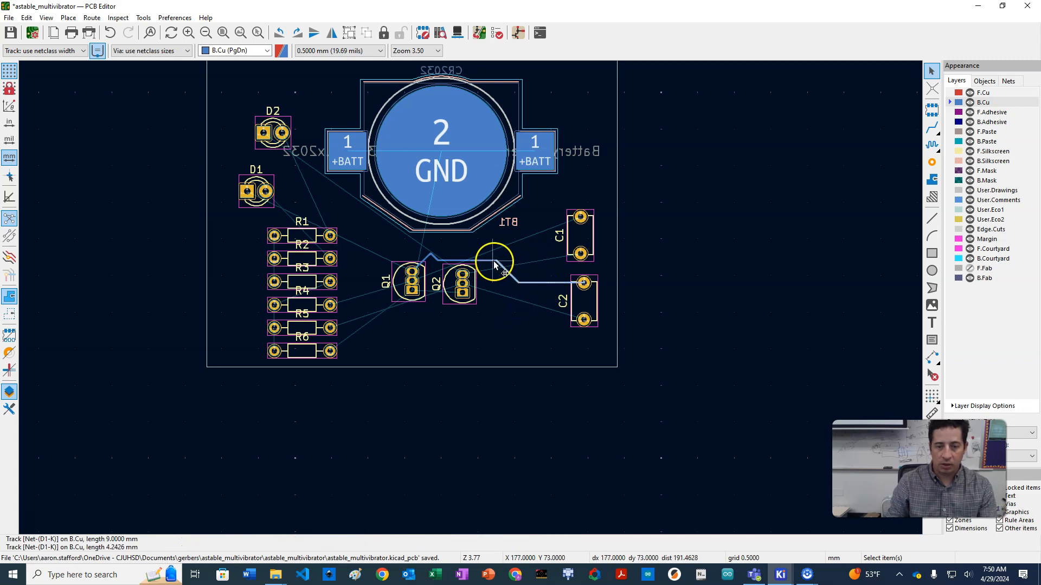
{"action": "left_click", "coordinate": [491, 262], "text": "shift"}
{"action": "right_click", "coordinate": [504, 269]}
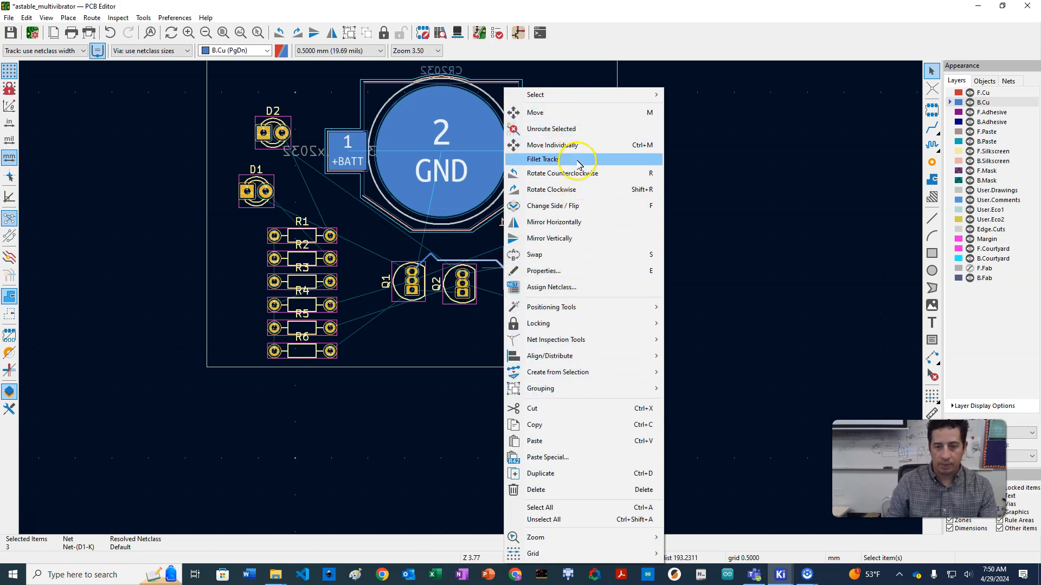
{"action": "left_click", "coordinate": [576, 205]}
{"action": "key", "text": "ctrl+z"}
{"action": "key", "text": "ctrl+z"}
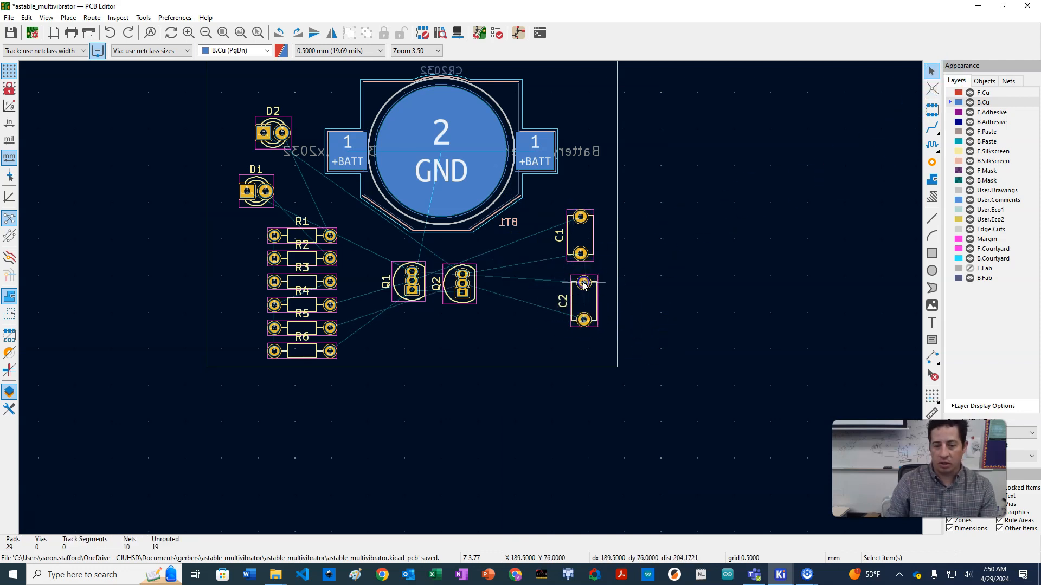
Route a track on the F.Cu layer from pad 2 of capacitor C2 over Q2 to pad 3 of transistor Q1
{"action": "scroll", "coordinate": [576, 296], "scroll_direction": "up", "scroll_amount": 3}
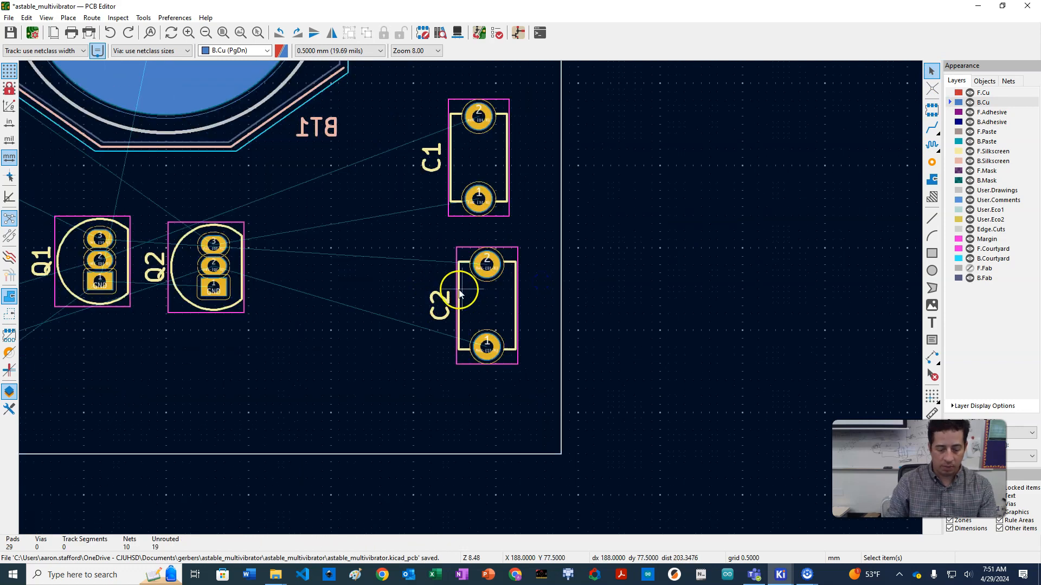
{"action": "key", "text": "x"}
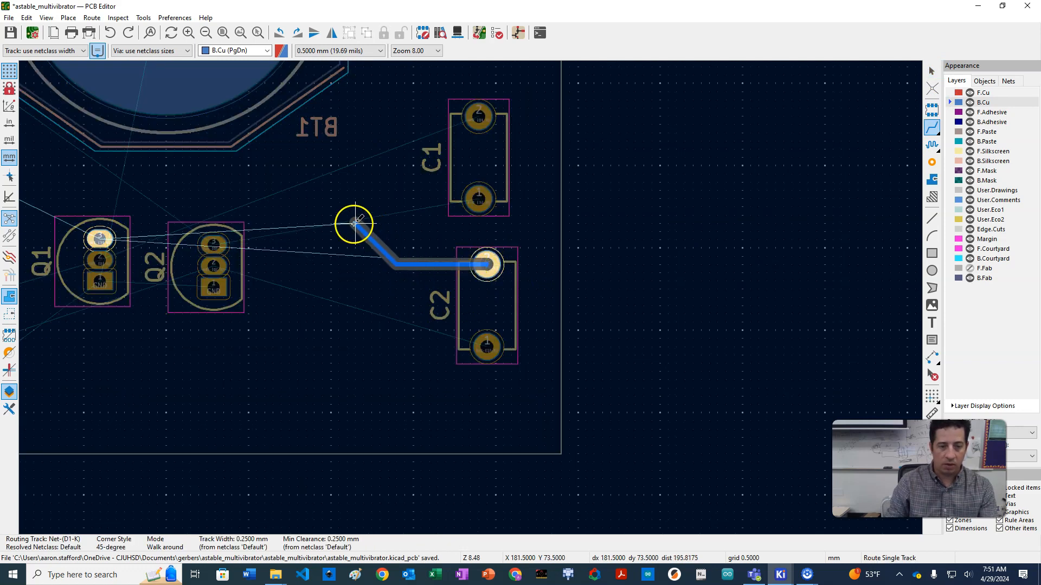
{"action": "key", "text": "Escape"}
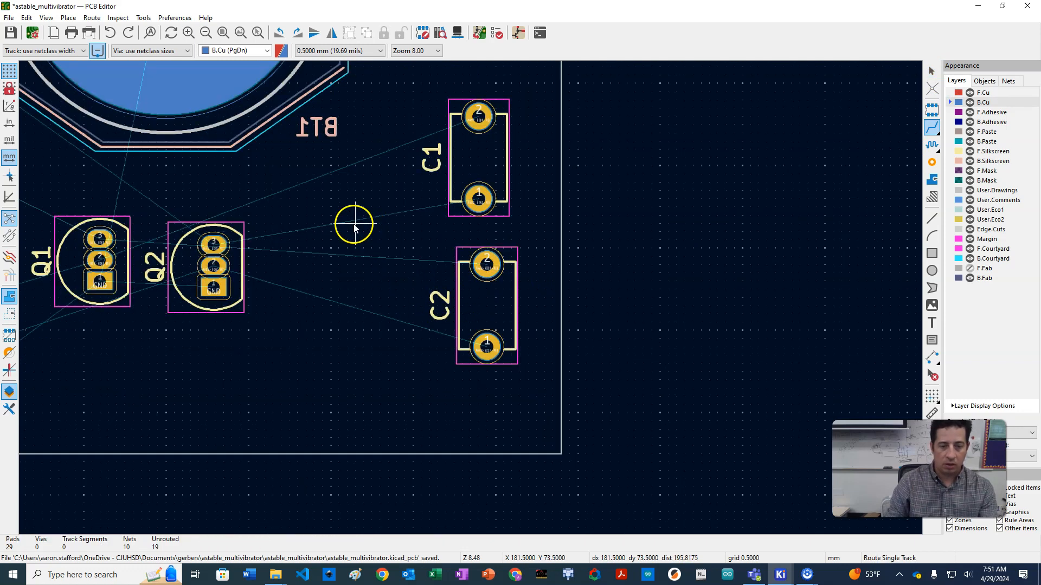
{"action": "left_click", "coordinate": [958, 93]}
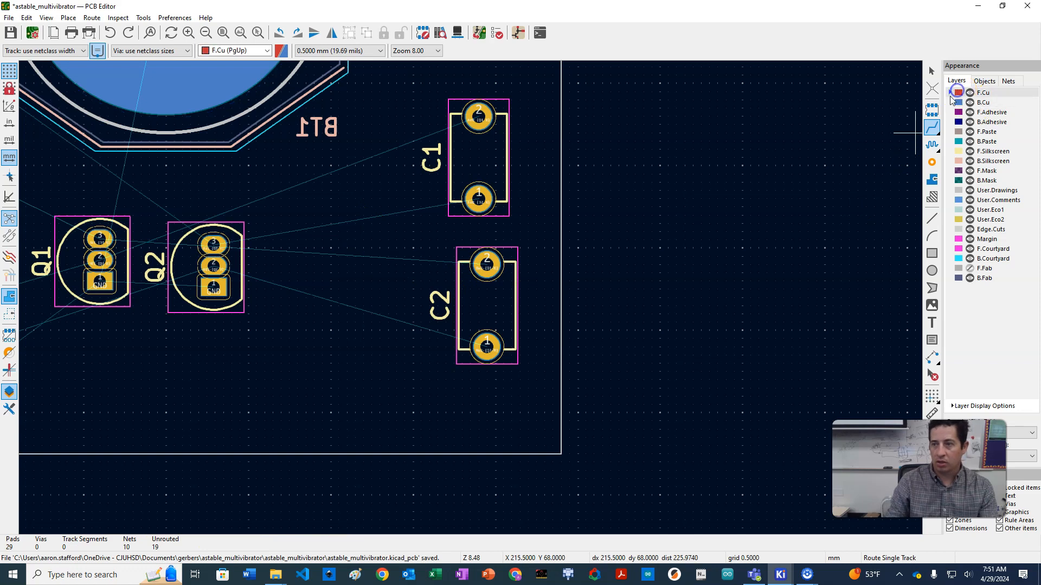
{"action": "left_click", "coordinate": [486, 266]}
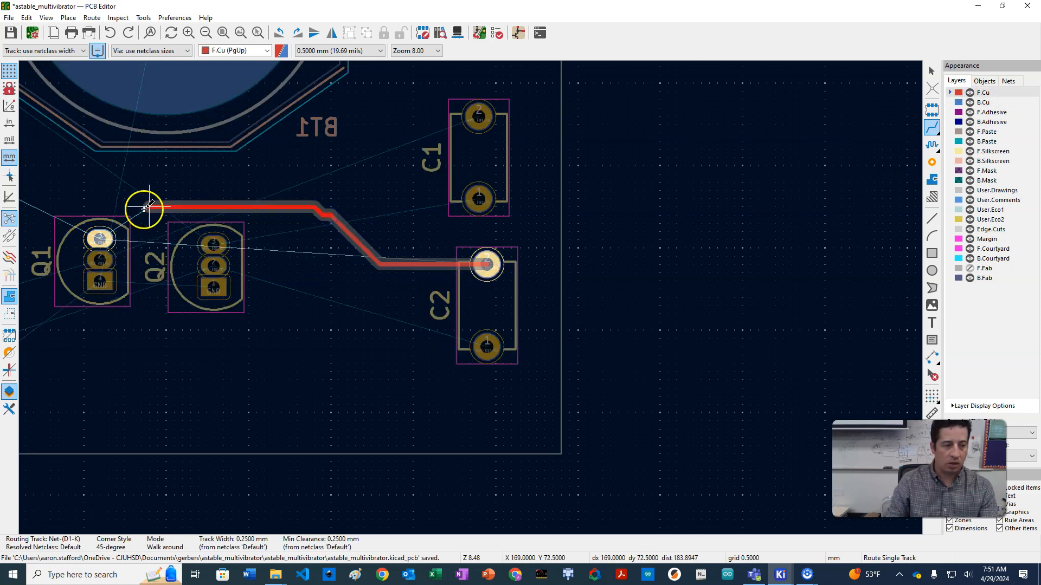
{"action": "left_click", "coordinate": [100, 238]}
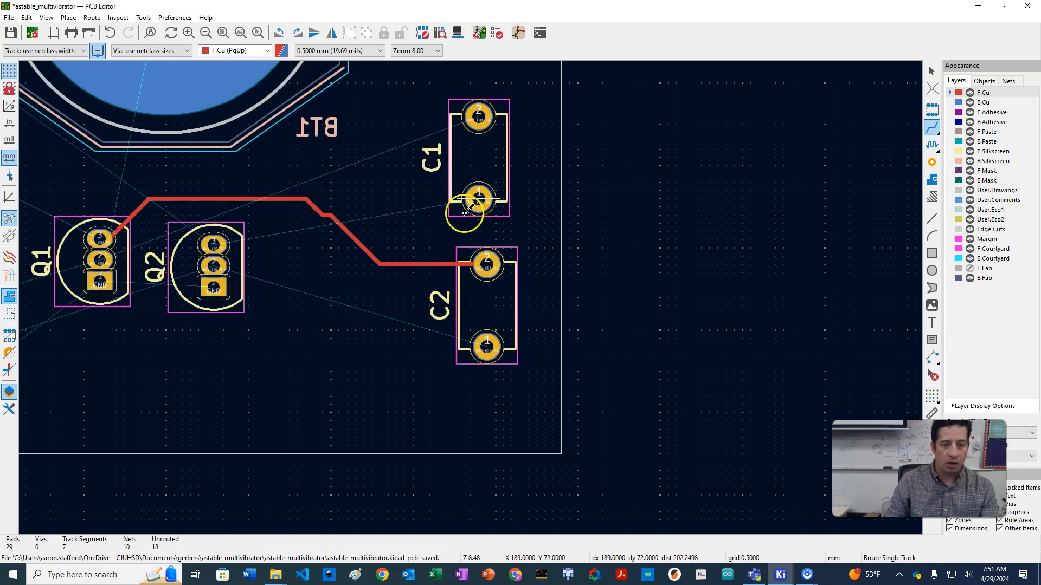
Route an F.Cu track from pad 1 of C1 to a via just before the C2–Q1 track, and make B.Cu active
{"action": "left_click", "coordinate": [480, 197]}
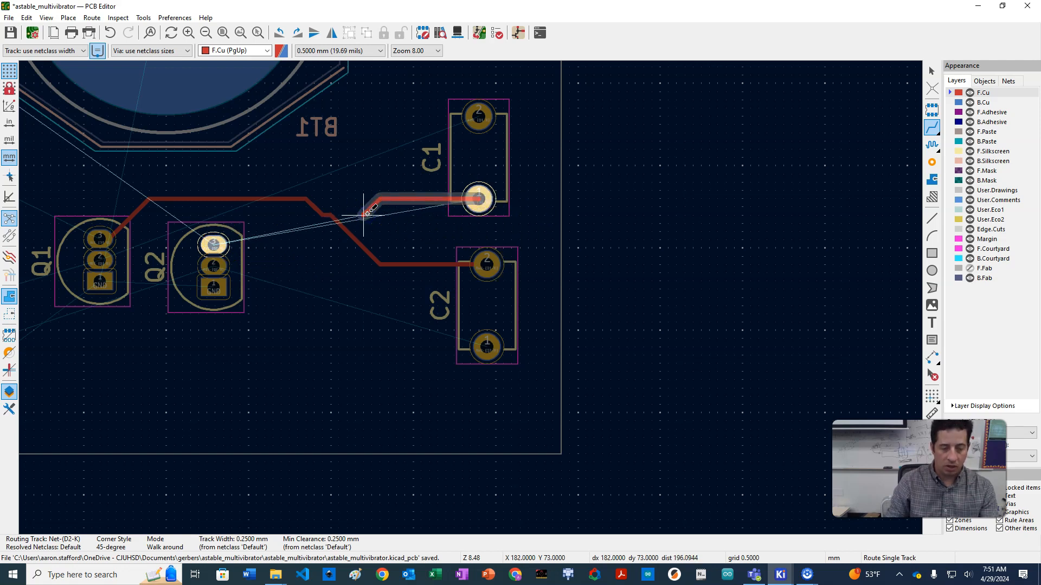
{"action": "double_click", "coordinate": [363, 214]}
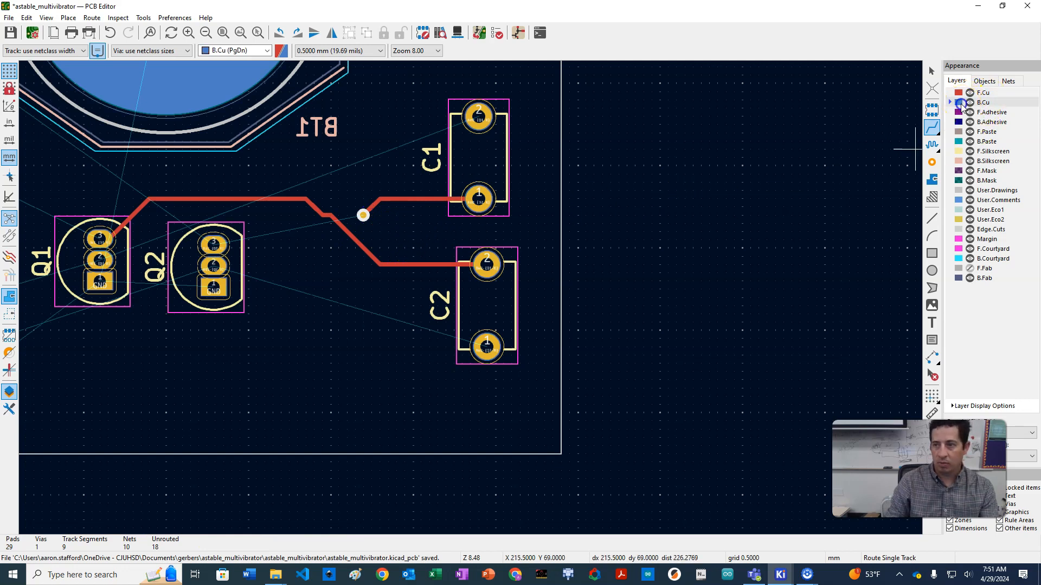
{"action": "left_click", "coordinate": [403, 201]}
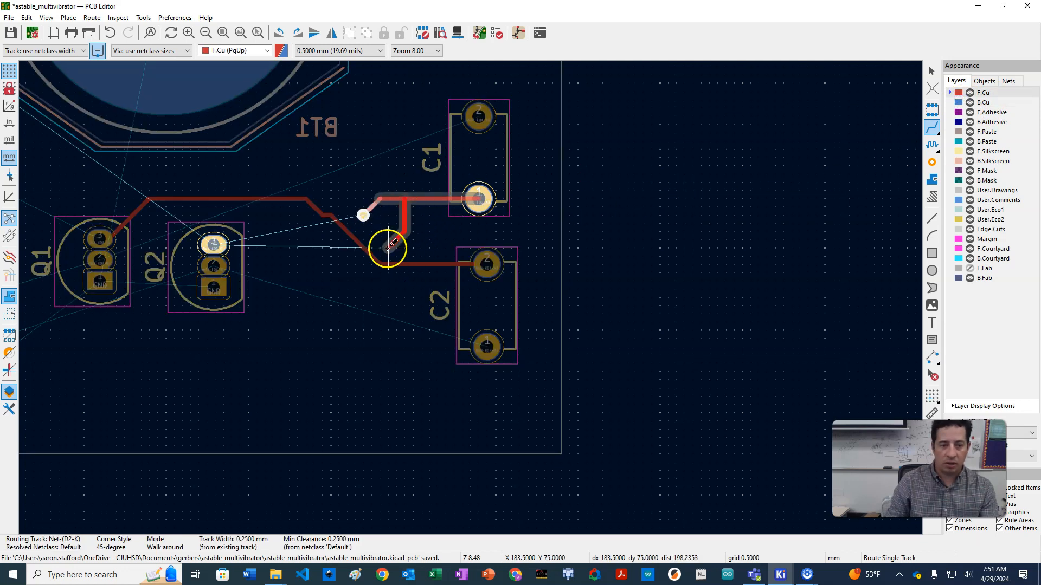
{"action": "key", "text": "Escape"}
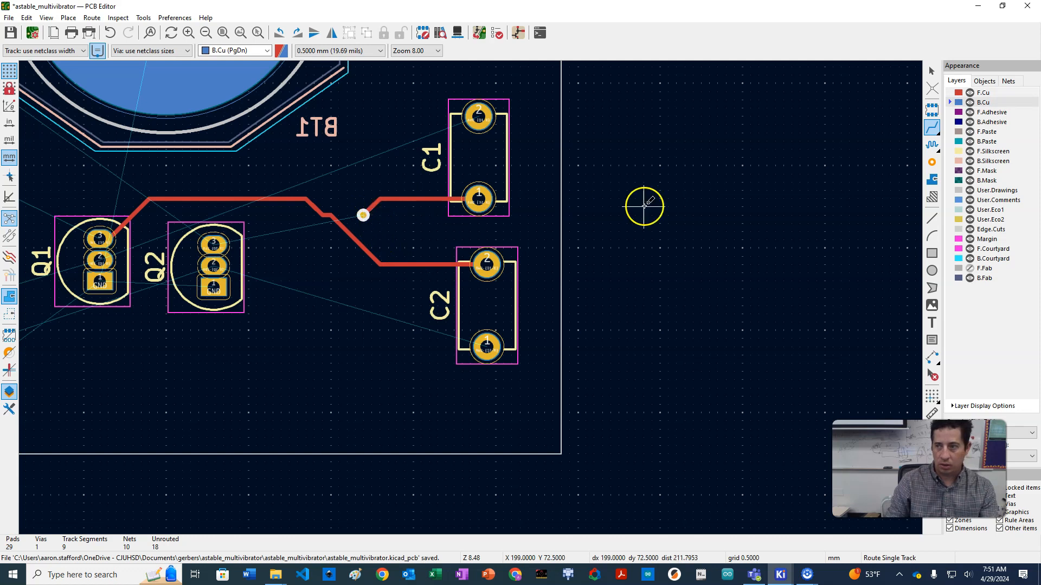
Route the C1 connection on B.Cu beneath the C2–Q1 track to a second via, and finish it on F.Cu at pad 3 of Q2
{"action": "left_click", "coordinate": [363, 215]}
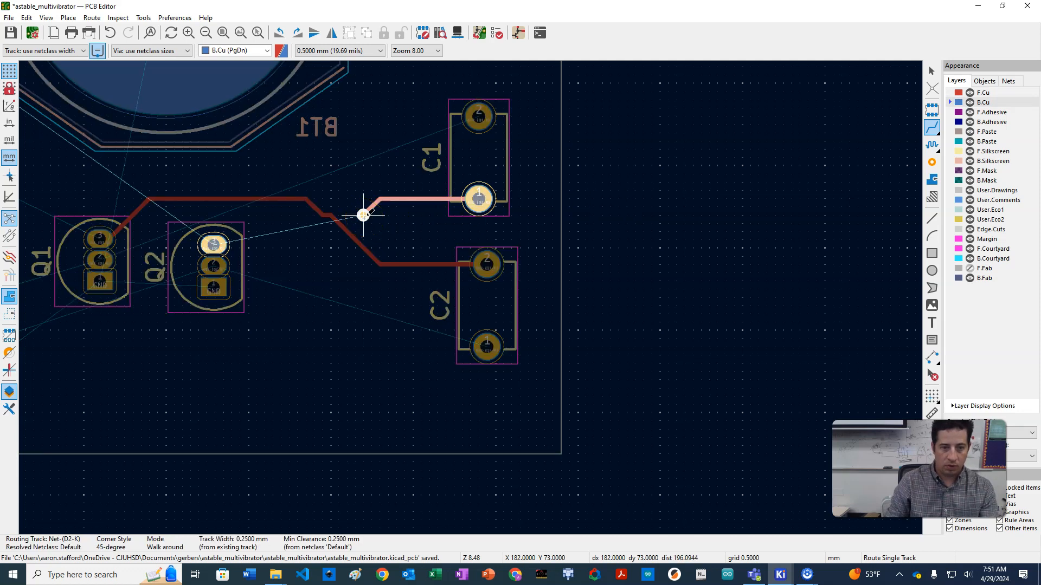
{"action": "left_click", "coordinate": [323, 240]}
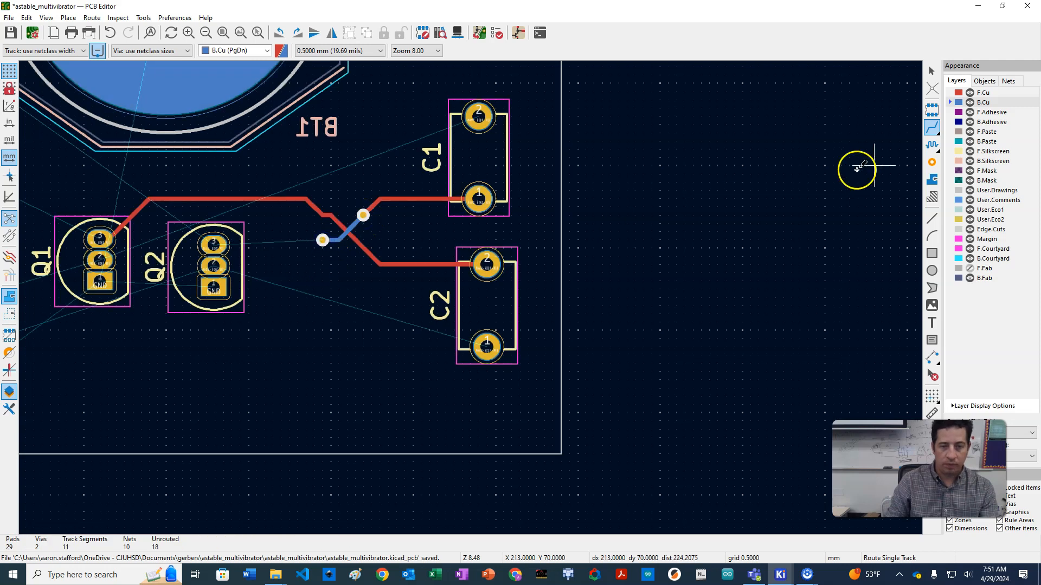
{"action": "left_click", "coordinate": [970, 95]}
{"action": "left_click", "coordinate": [322, 240]}
{"action": "left_click", "coordinate": [223, 245]}
Examine the remaining unrouted connections between the battery holder, LEDs, resistors, transistors and capacitors
{"action": "scroll", "coordinate": [222, 245], "scroll_direction": "down", "scroll_amount": 5}
{"action": "scroll", "coordinate": [466, 298], "scroll_direction": "up", "scroll_amount": 2}
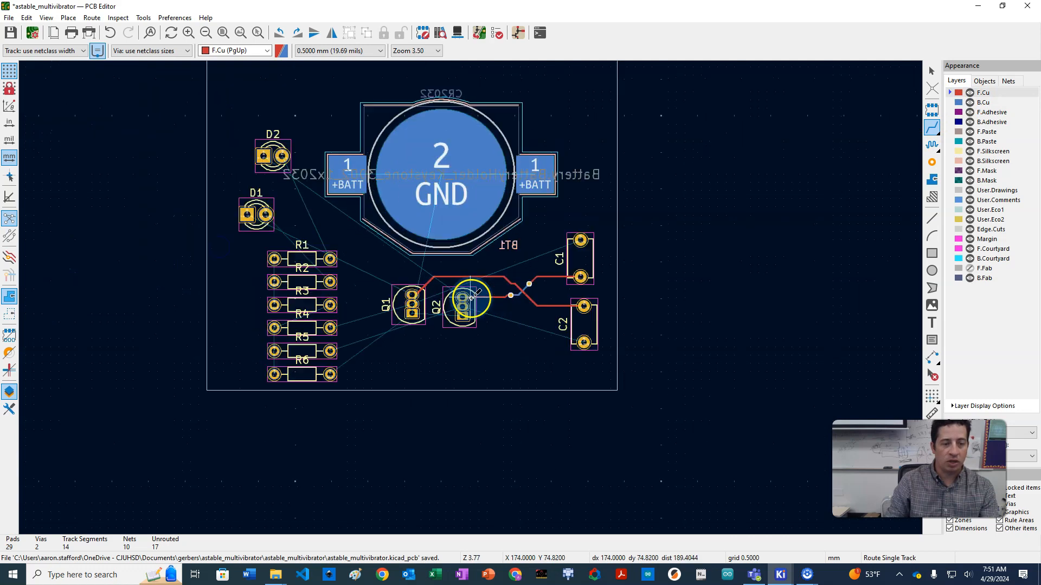
{"action": "scroll", "coordinate": [560, 304], "scroll_direction": "down", "scroll_amount": 3}
{"action": "scroll", "coordinate": [555, 304], "scroll_direction": "up", "scroll_amount": 2}
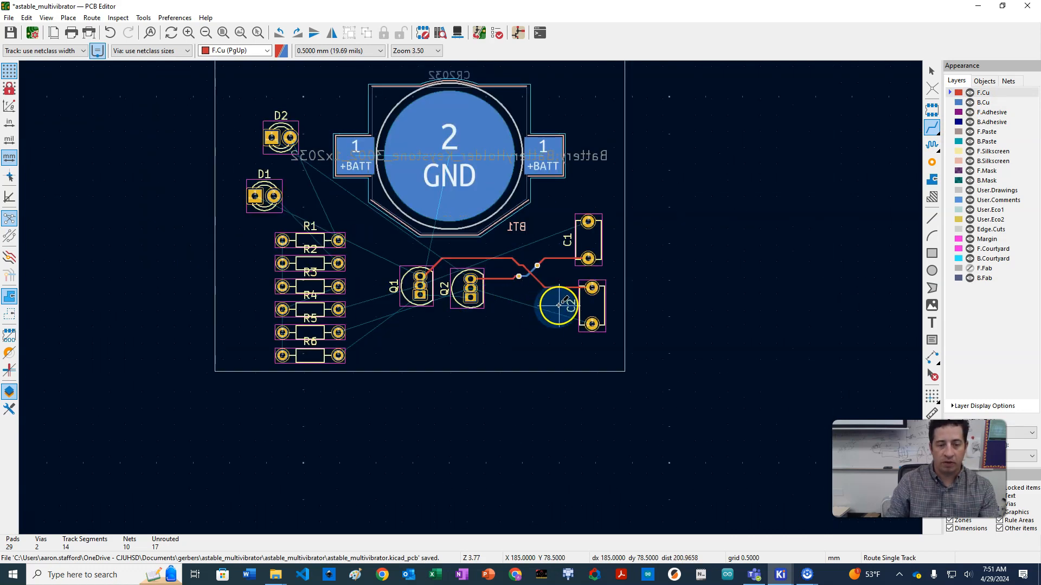
{"action": "scroll", "coordinate": [467, 299], "scroll_direction": "down", "scroll_amount": 2}
{"action": "scroll", "coordinate": [412, 203], "scroll_direction": "up", "scroll_amount": 3}
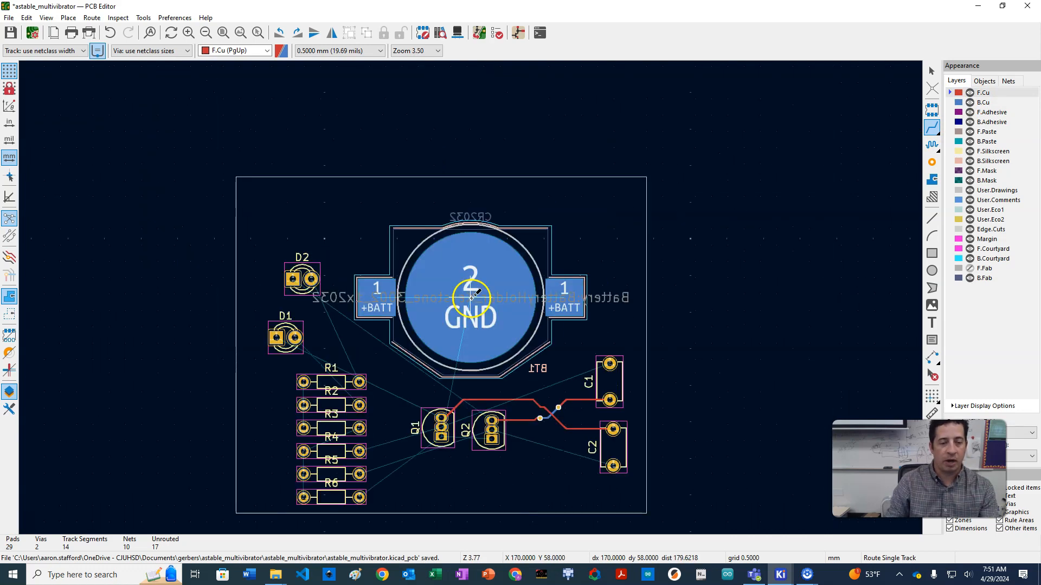
{"action": "scroll", "coordinate": [507, 301], "scroll_direction": "down", "scroll_amount": 2}
{"action": "scroll", "coordinate": [460, 200], "scroll_direction": "up", "scroll_amount": 1}
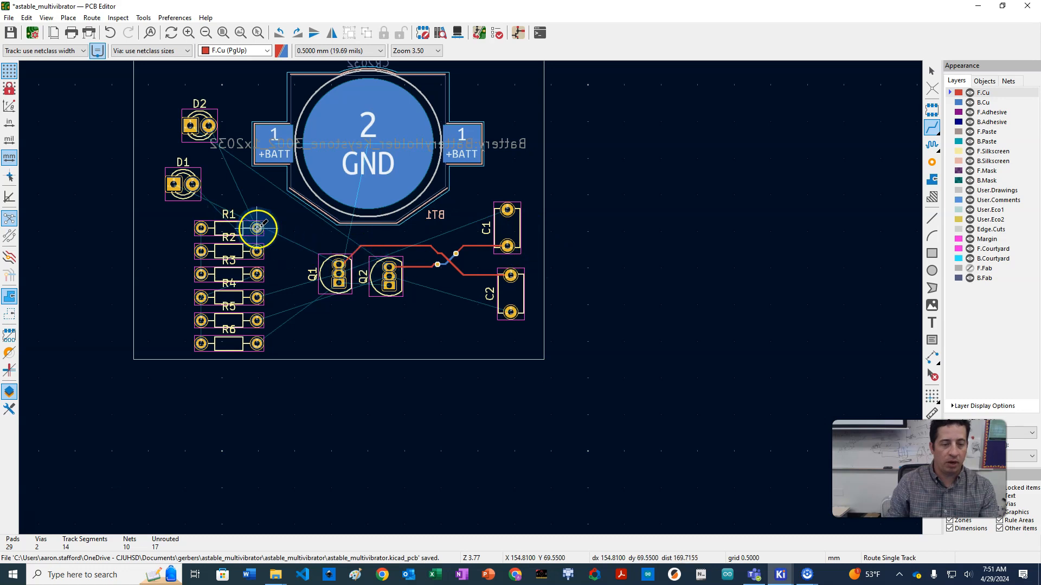
{"action": "scroll", "coordinate": [361, 272], "scroll_direction": "up", "scroll_amount": 6}
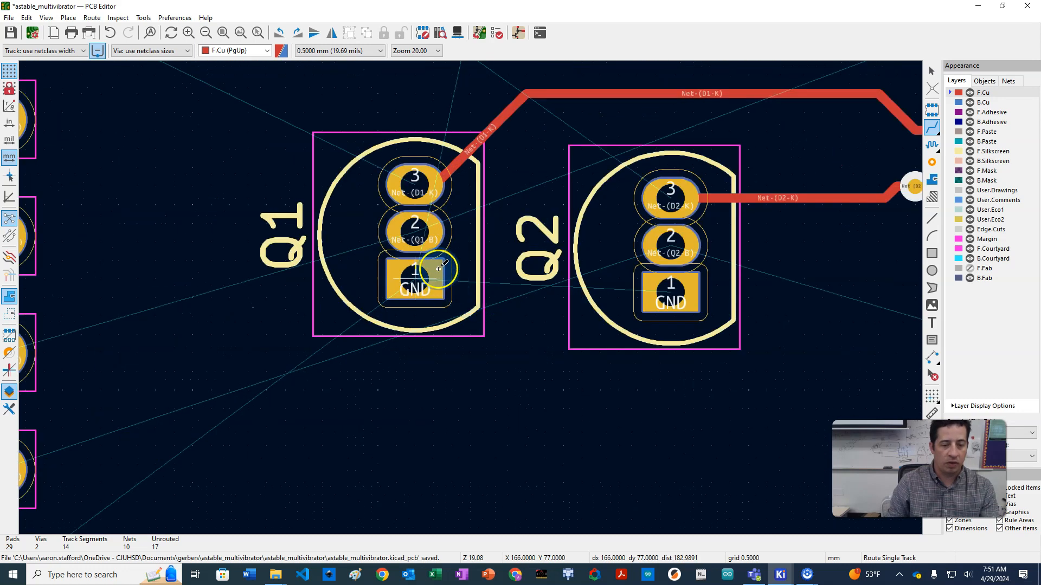
{"action": "scroll", "coordinate": [663, 243], "scroll_direction": "down", "scroll_amount": 3}
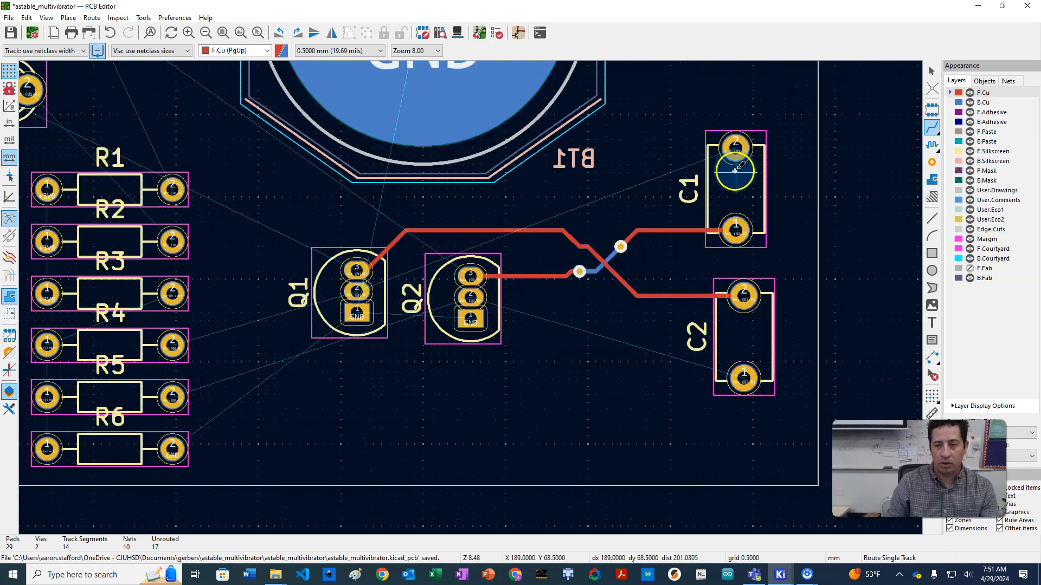
{"action": "scroll", "coordinate": [173, 291], "scroll_direction": "down", "scroll_amount": 1}
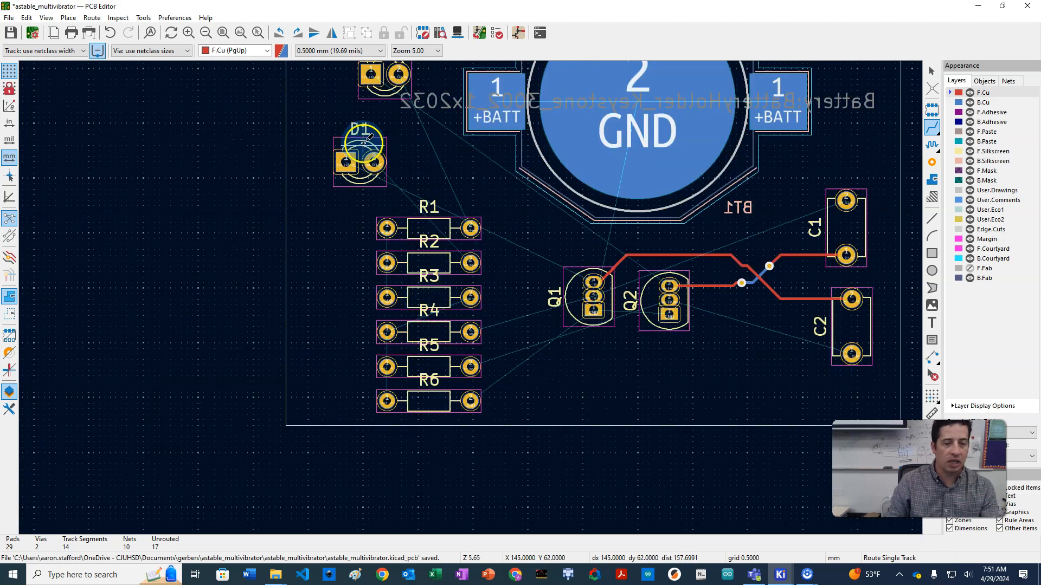
{"action": "scroll", "coordinate": [365, 148], "scroll_direction": "up", "scroll_amount": 1}
{"action": "scroll", "coordinate": [477, 300], "scroll_direction": "down", "scroll_amount": 1}
{"action": "scroll", "coordinate": [483, 312], "scroll_direction": "down", "scroll_amount": 2}
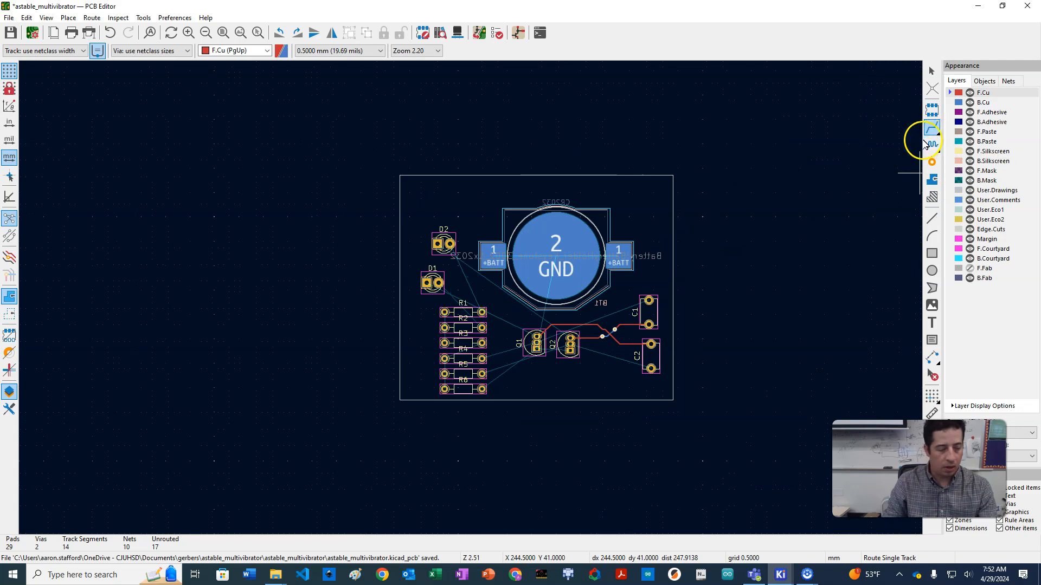
Start a filled copper zone on F.Cu for the +BATT net, with its first corner inside the board above and right of BT1
{"action": "left_click", "coordinate": [931, 182]}
{"action": "left_click", "coordinate": [725, 141]}
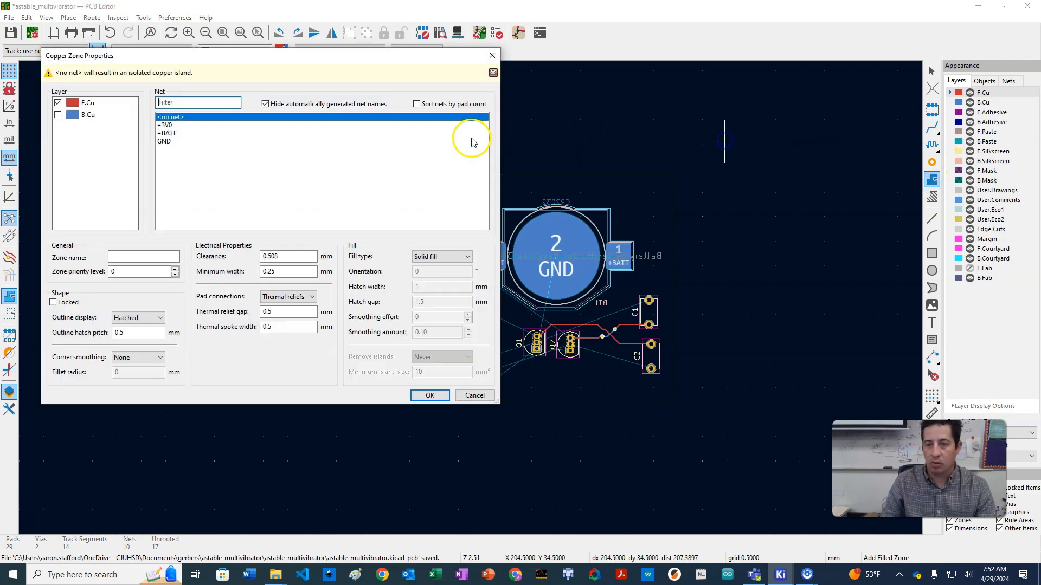
{"action": "left_click", "coordinate": [167, 128]}
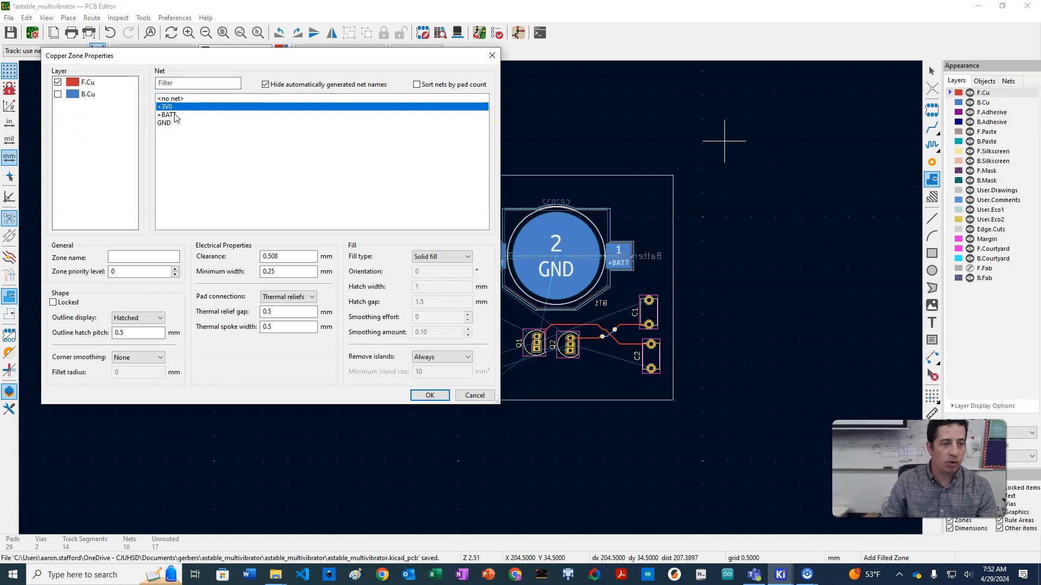
{"action": "left_click", "coordinate": [169, 116]}
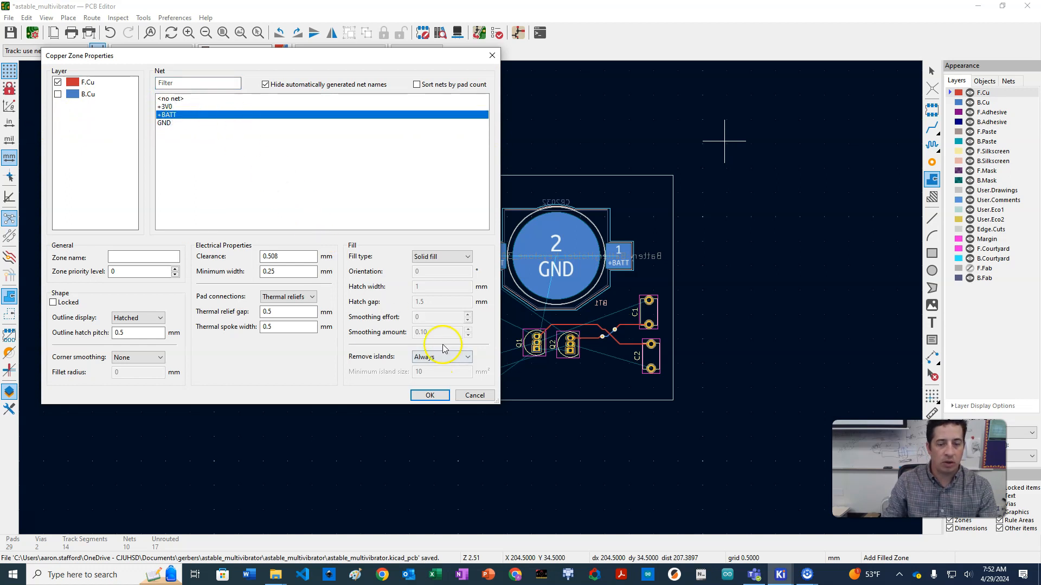
{"action": "left_click", "coordinate": [429, 396]}
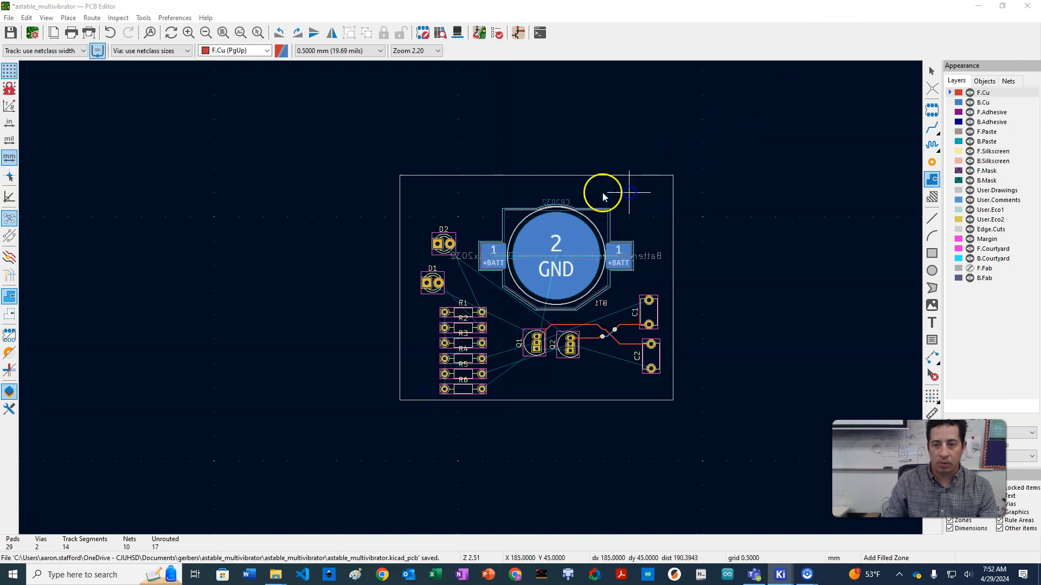
{"action": "left_click", "coordinate": [628, 192]}
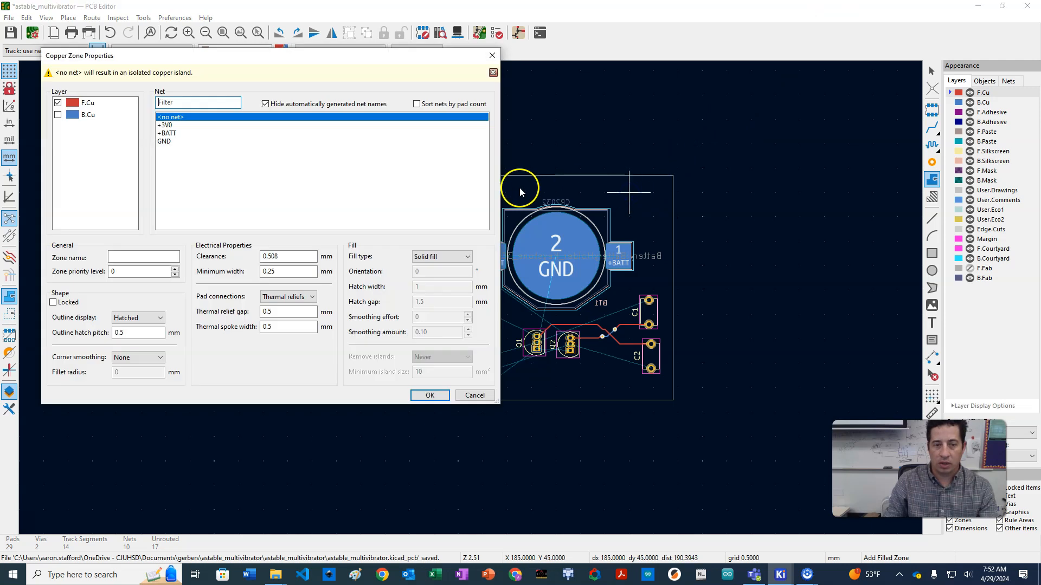
{"action": "left_click", "coordinate": [173, 136]}
{"action": "left_click", "coordinate": [429, 396]}
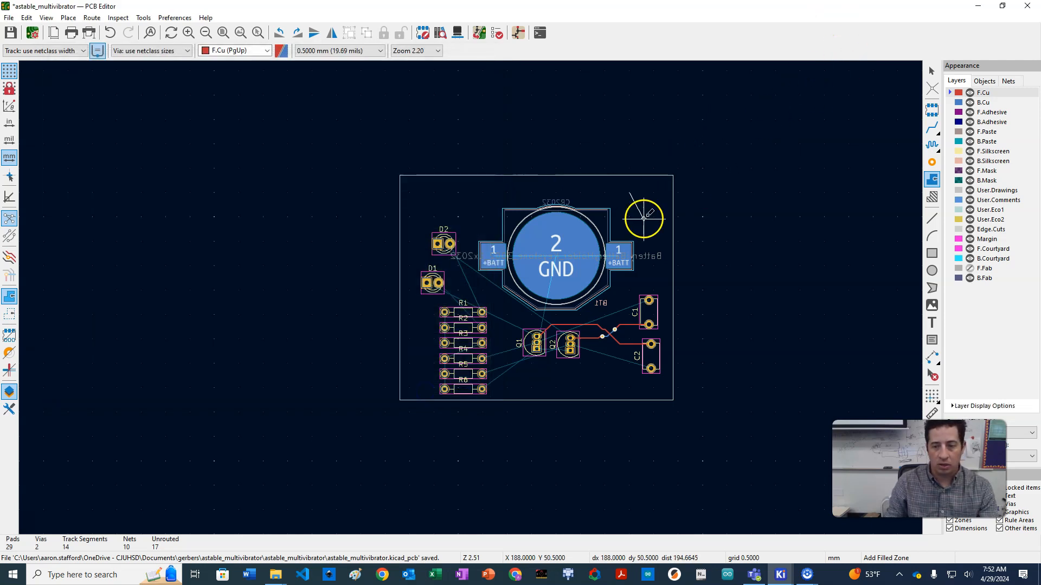
Outline the +BATT zone around battery holder BT1, extend it to the board's upper-right corner and close the polygon
{"action": "left_click", "coordinate": [645, 248]}
{"action": "left_click", "coordinate": [563, 319]}
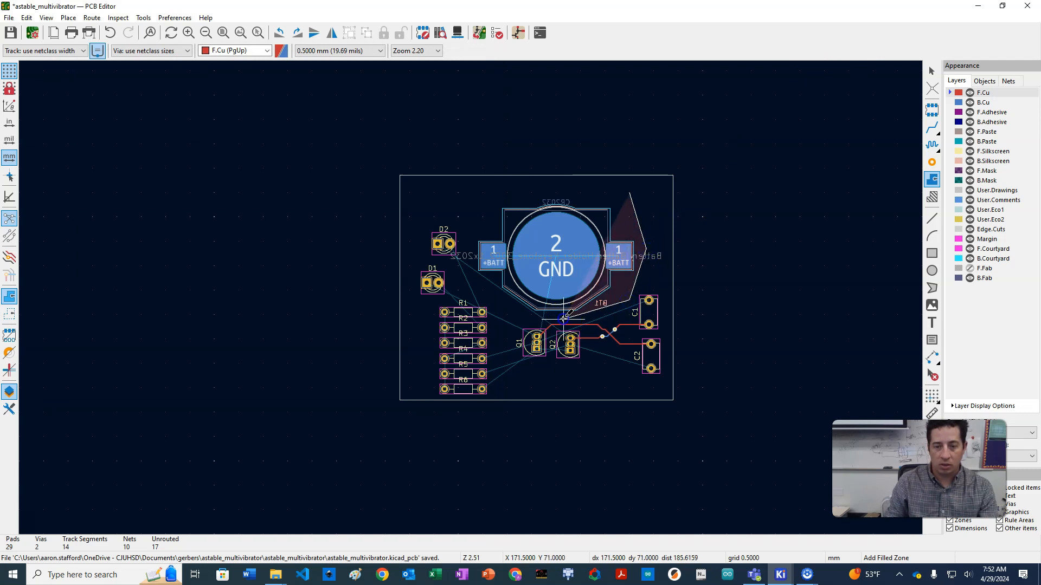
{"action": "left_click", "coordinate": [502, 306]}
{"action": "left_click", "coordinate": [465, 249]}
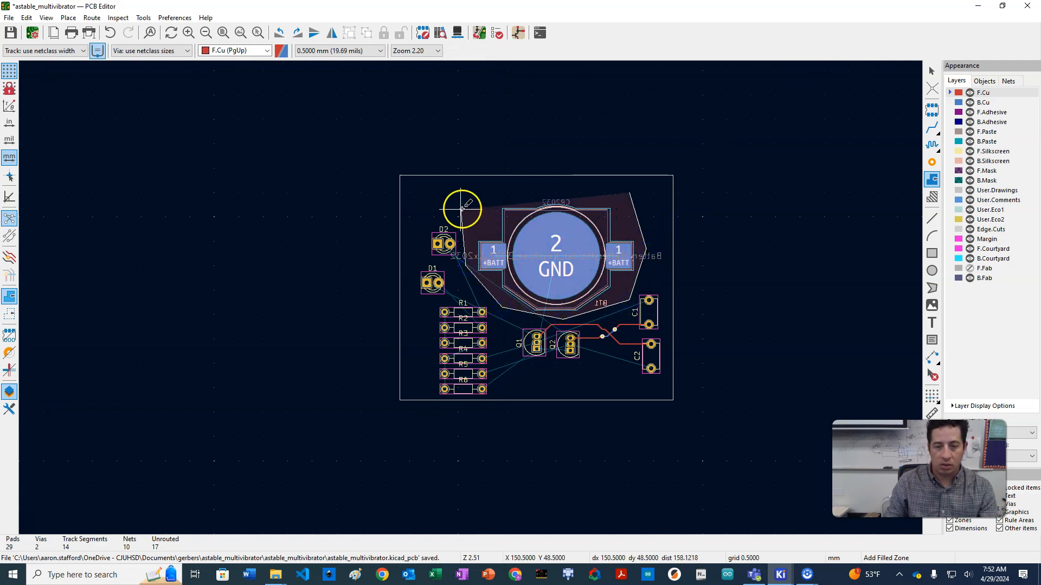
{"action": "left_click", "coordinate": [576, 185]}
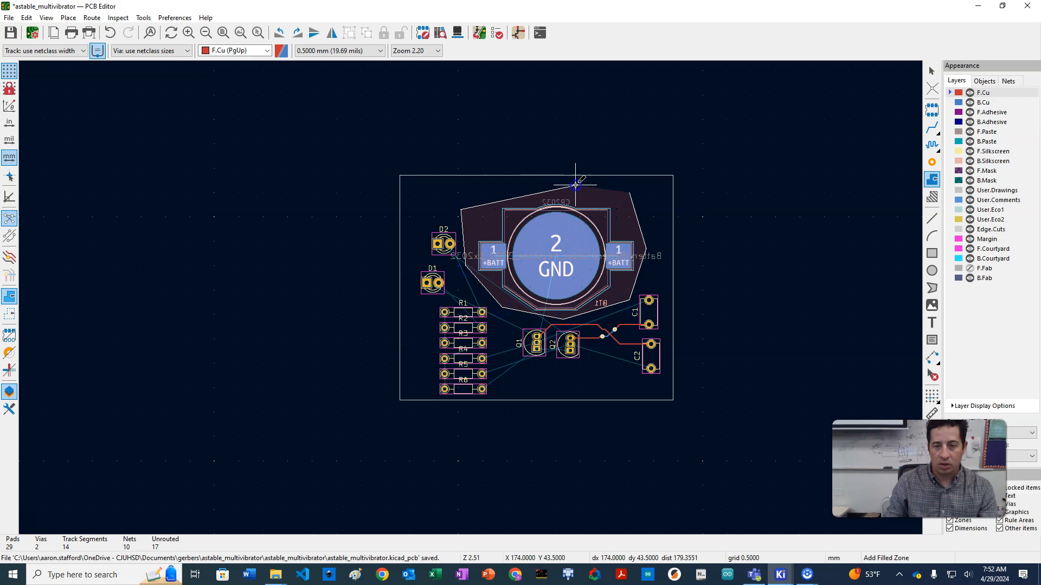
{"action": "left_click", "coordinate": [672, 182]}
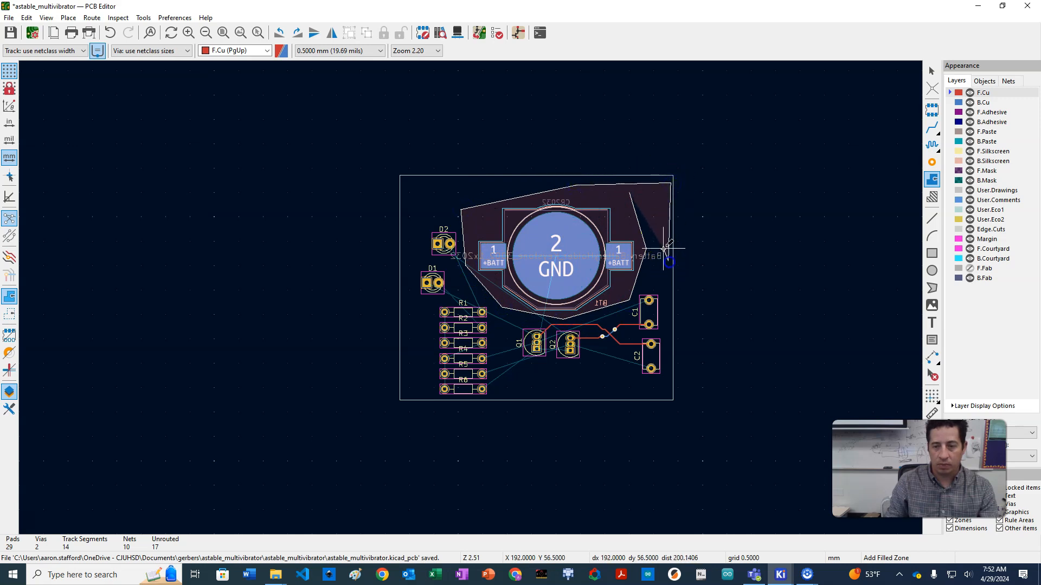
{"action": "double_click", "coordinate": [646, 221]}
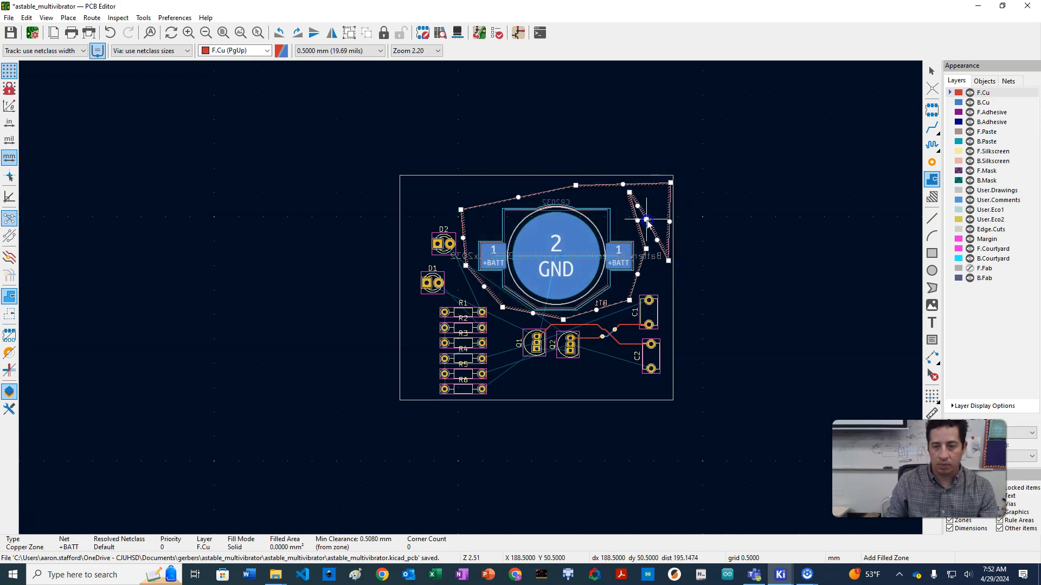
{"action": "key", "text": "Escape"}
Reshape the +BATT zone by moving its overlapping right-side corners onto the board's right edge, extending down beside C1
{"action": "left_click_drag", "start_coordinate": [629, 192], "coordinate": [651, 275]}
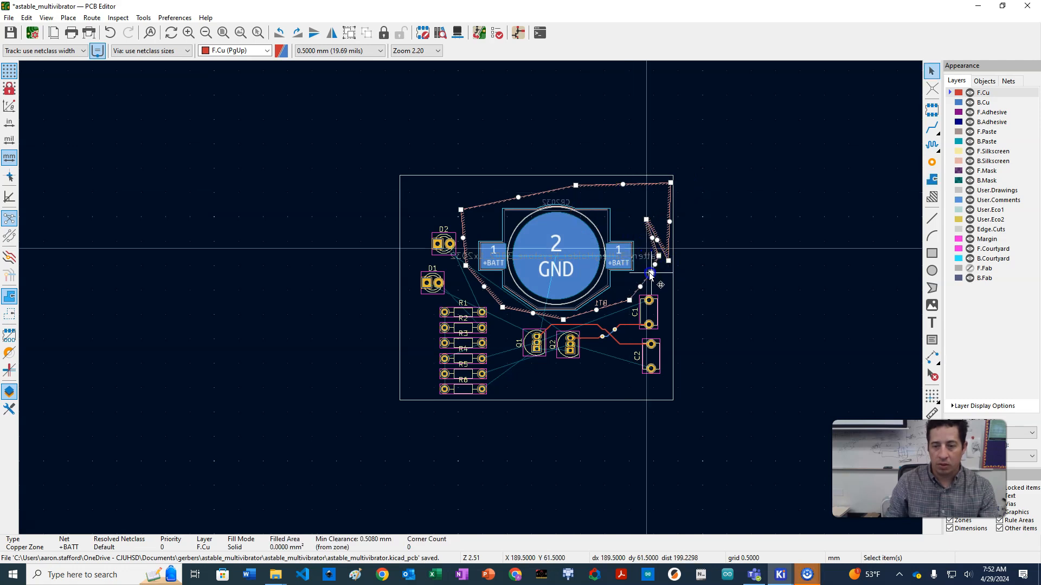
{"action": "left_click_drag", "start_coordinate": [672, 308], "coordinate": [626, 317]}
{"action": "left_click_drag", "start_coordinate": [646, 219], "coordinate": [657, 264]}
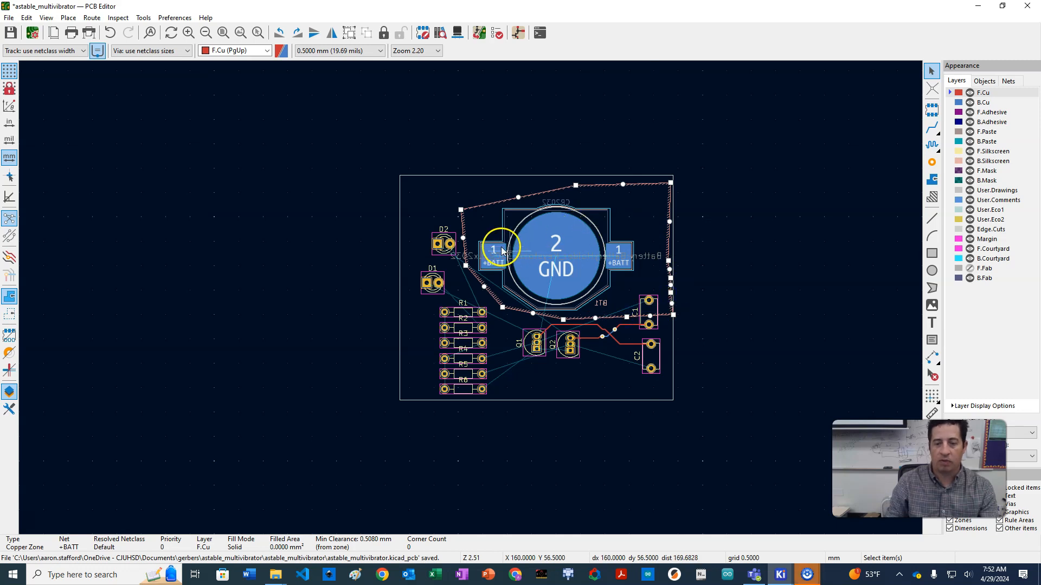
{"action": "scroll", "coordinate": [732, 238], "scroll_direction": "down", "scroll_amount": 2}
{"action": "scroll", "coordinate": [469, 298], "scroll_direction": "up", "scroll_amount": 2}
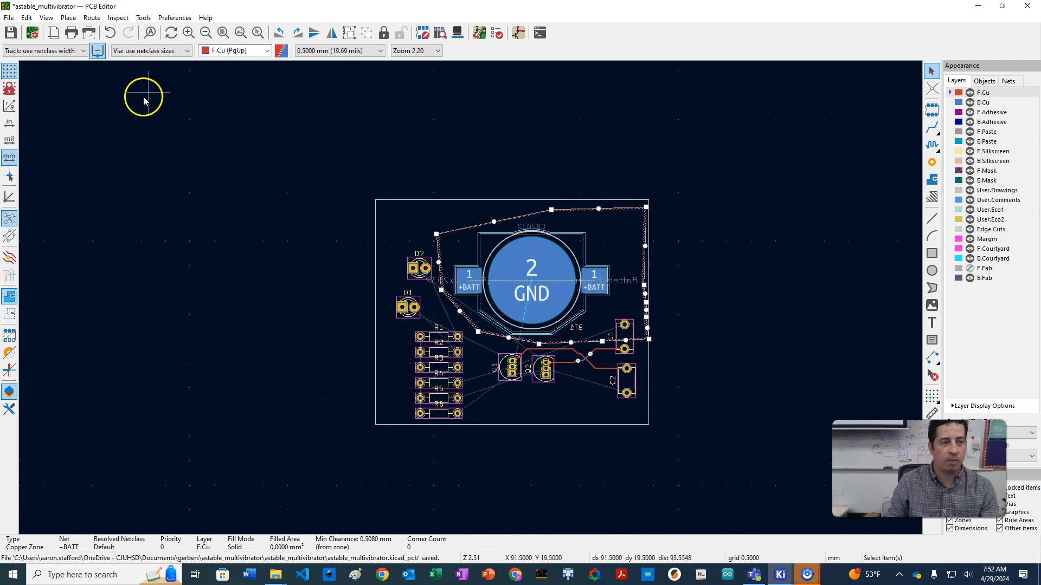
{"action": "left_click", "coordinate": [653, 350]}
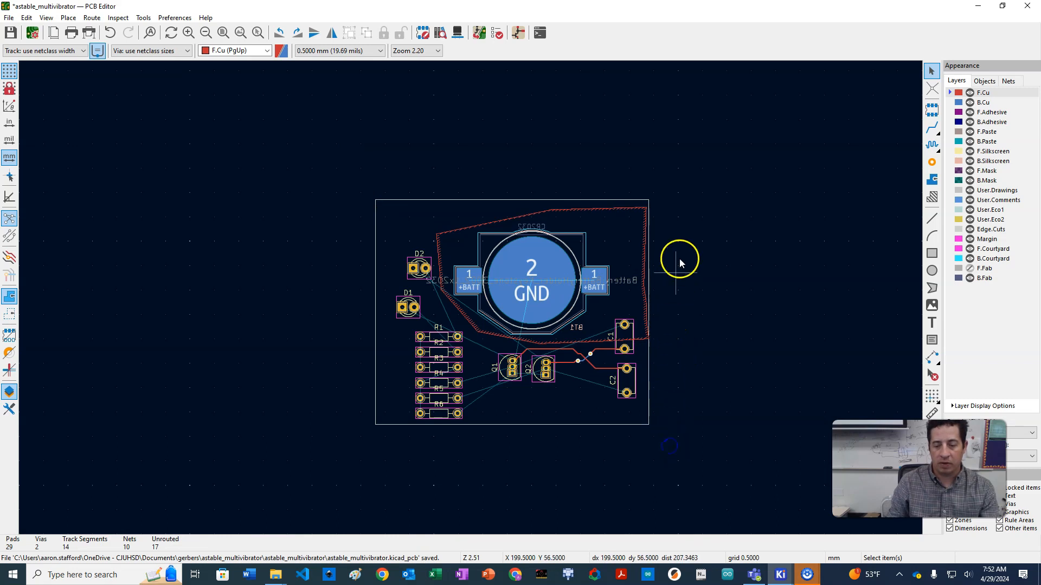
Start a second filled copper zone on F.Cu for the +3V0 net, just outside the board's upper-right corner
{"action": "left_click", "coordinate": [935, 181]}
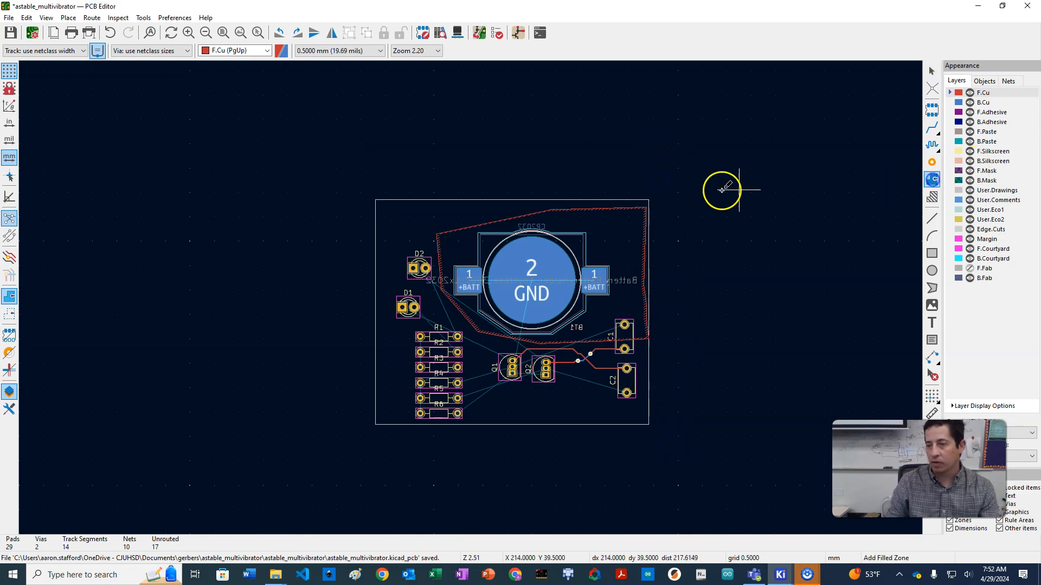
{"action": "left_click", "coordinate": [670, 177]}
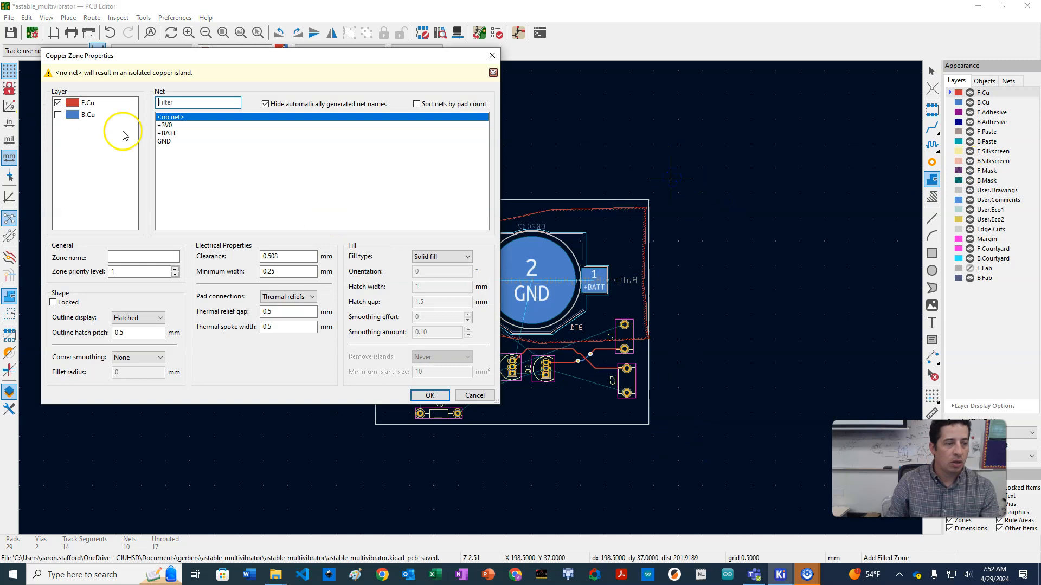
{"action": "left_click", "coordinate": [164, 128]}
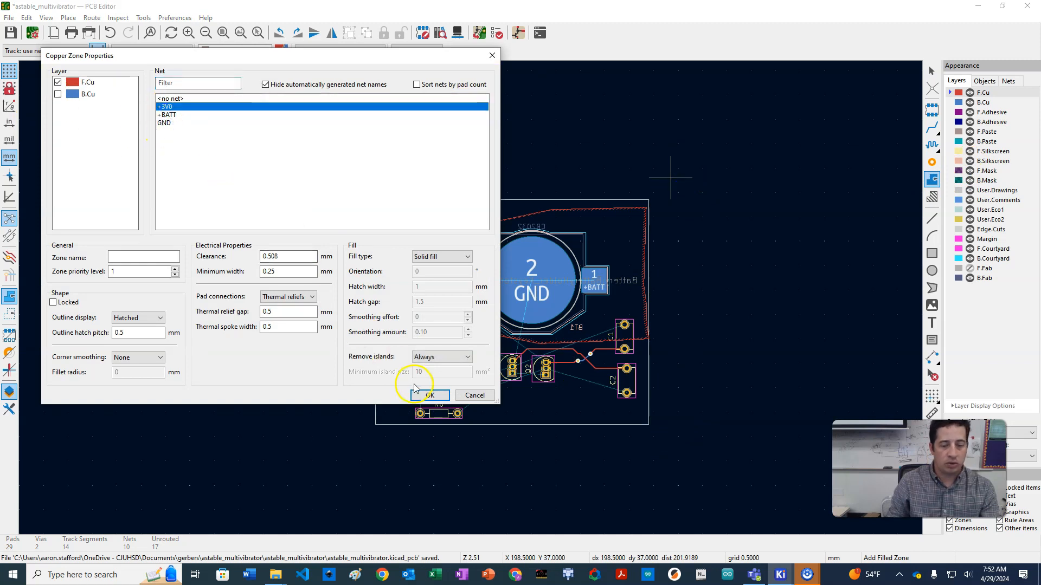
{"action": "left_click", "coordinate": [428, 395]}
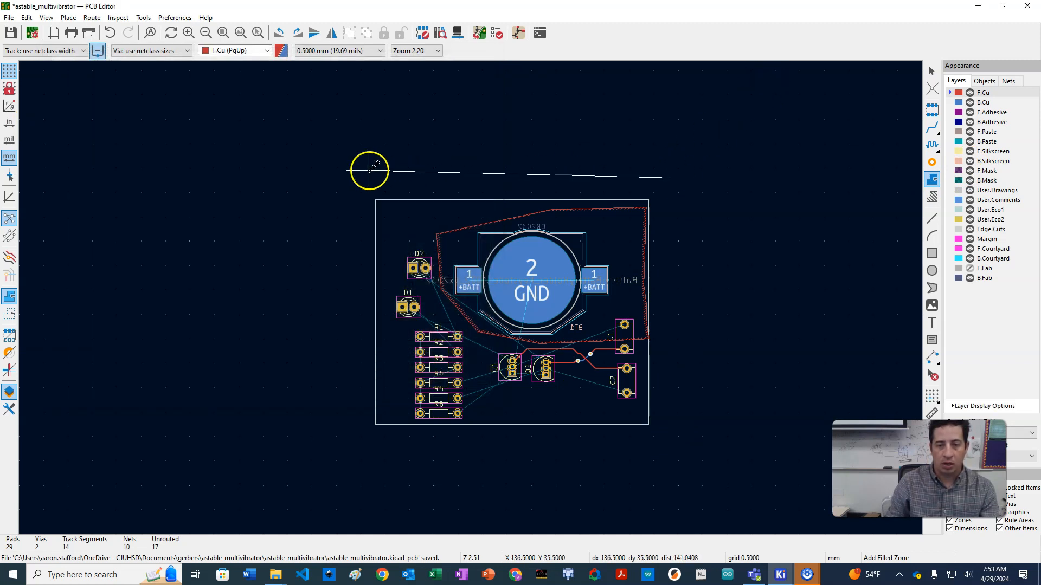
Outline the +3V0 zone around the whole board, with corners outside the board edge, and close the polygon
{"action": "left_click", "coordinate": [343, 185]}
{"action": "left_click", "coordinate": [365, 468]}
{"action": "left_click", "coordinate": [681, 438]}
{"action": "right_click", "coordinate": [681, 439]}
{"action": "key", "text": "Escape"}
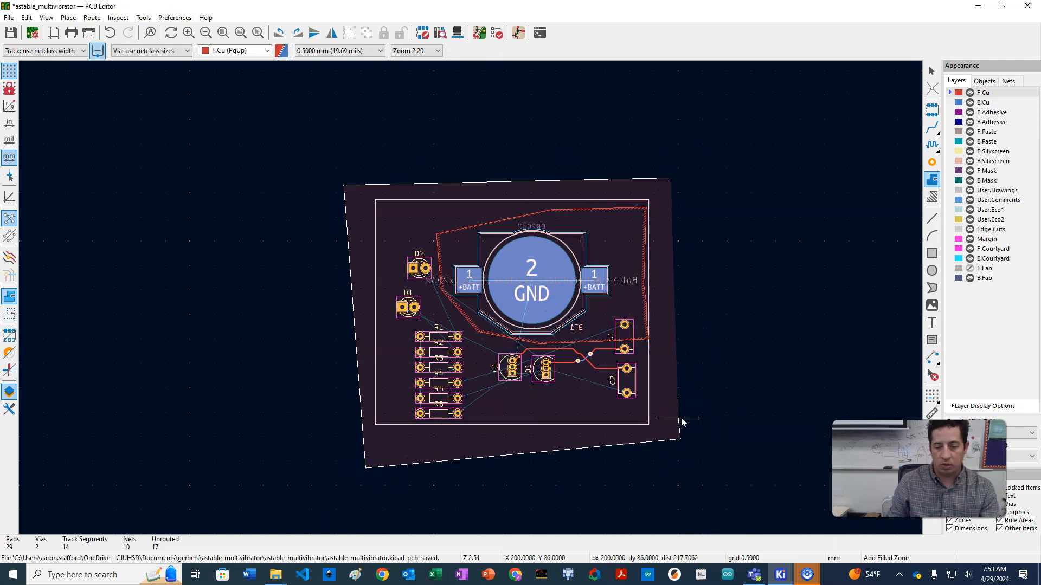
{"action": "double_click", "coordinate": [678, 418]}
{"action": "key", "text": "Escape"}
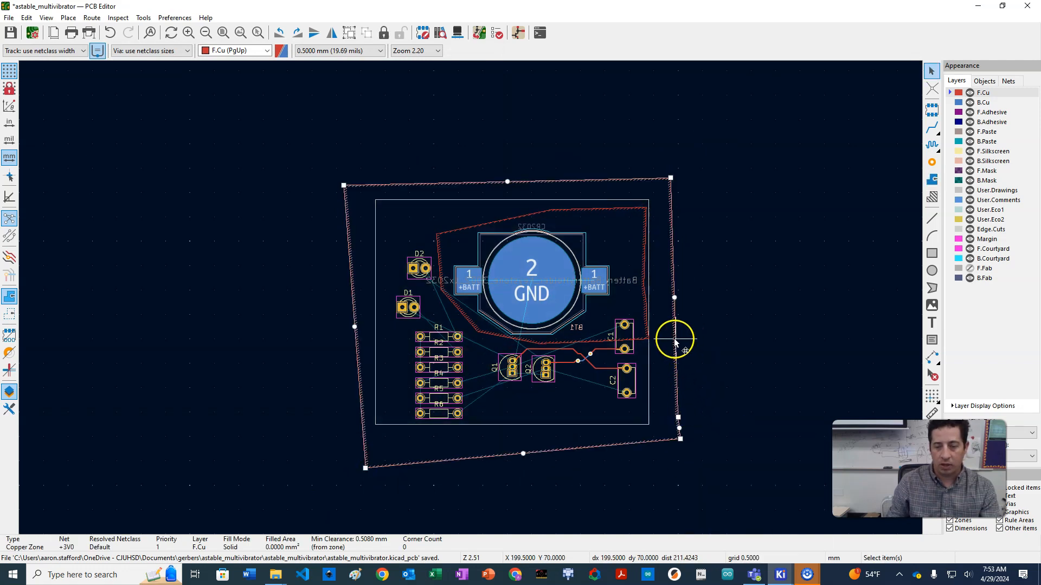
Fill all copper zones and inspect the filled area around the battery holder and capacitors
{"action": "right_click", "coordinate": [674, 343]}
{"action": "mouse_move", "coordinate": [779, 340]}
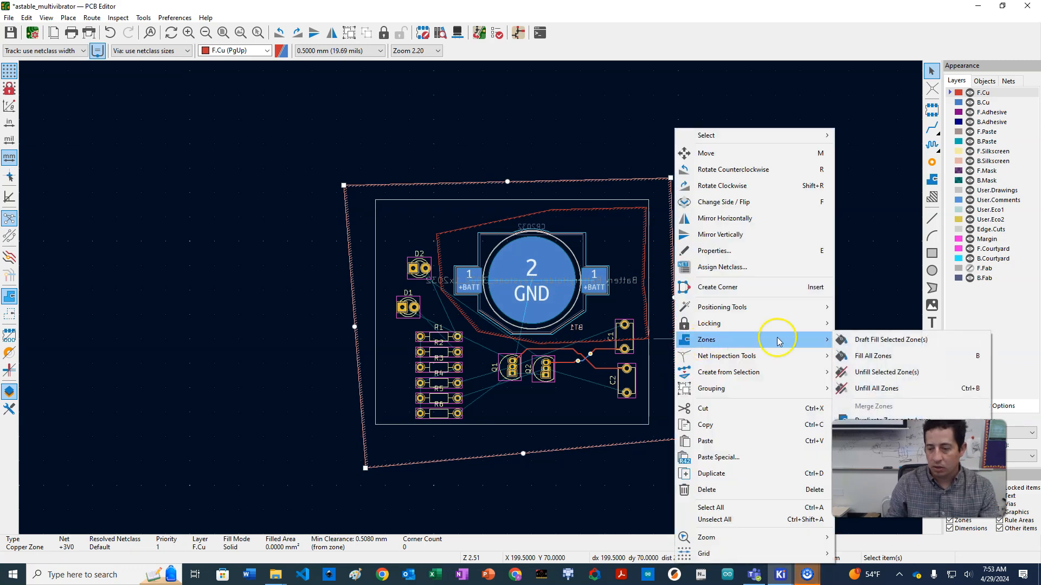
{"action": "left_click", "coordinate": [872, 356]}
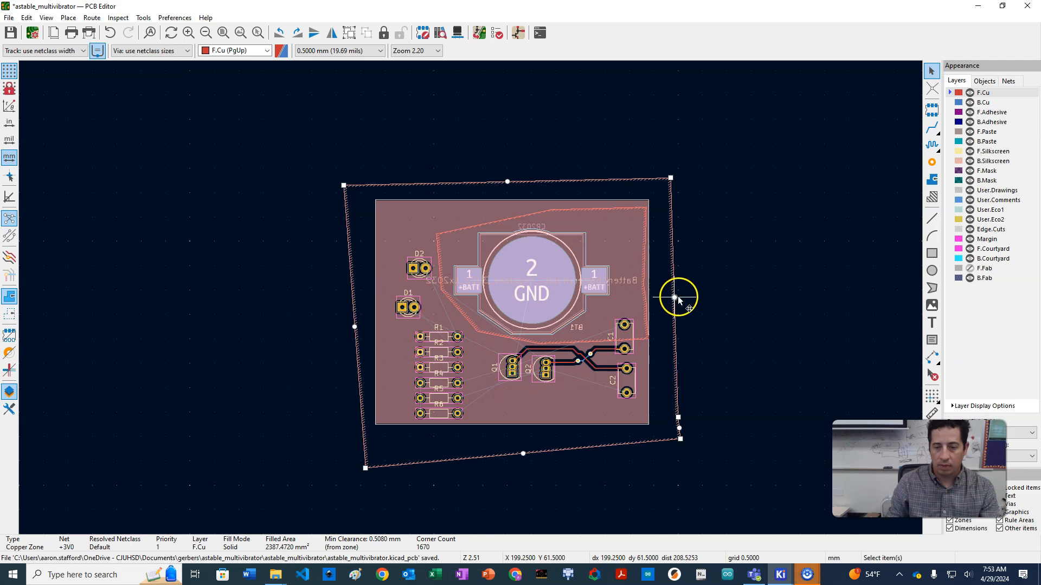
{"action": "scroll", "coordinate": [678, 298], "scroll_direction": "up", "scroll_amount": 3}
{"action": "left_click", "coordinate": [454, 314]}
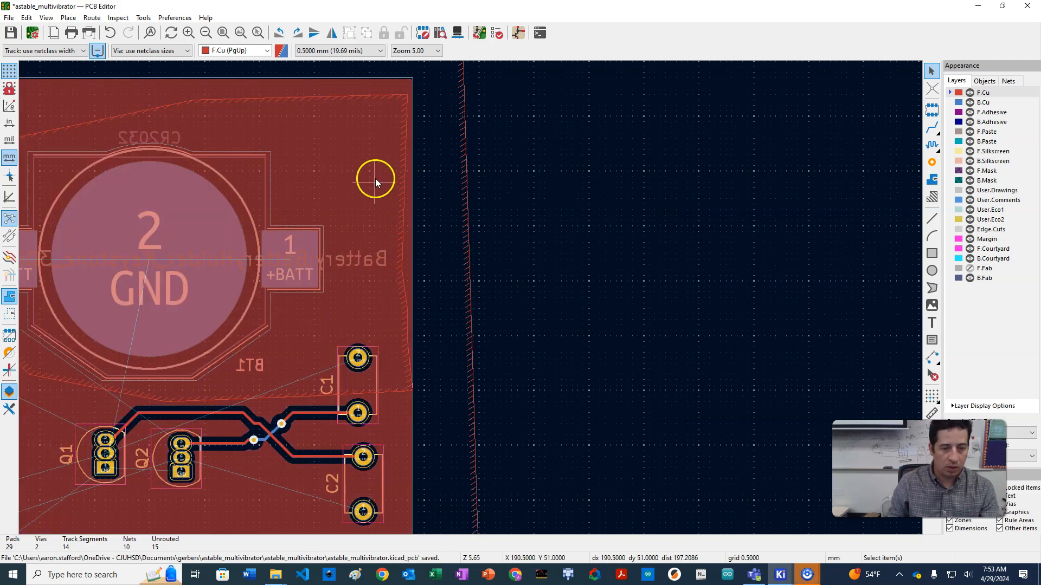
{"action": "left_click", "coordinate": [362, 159]}
{"action": "scroll", "coordinate": [476, 290], "scroll_direction": "down", "scroll_amount": 5}
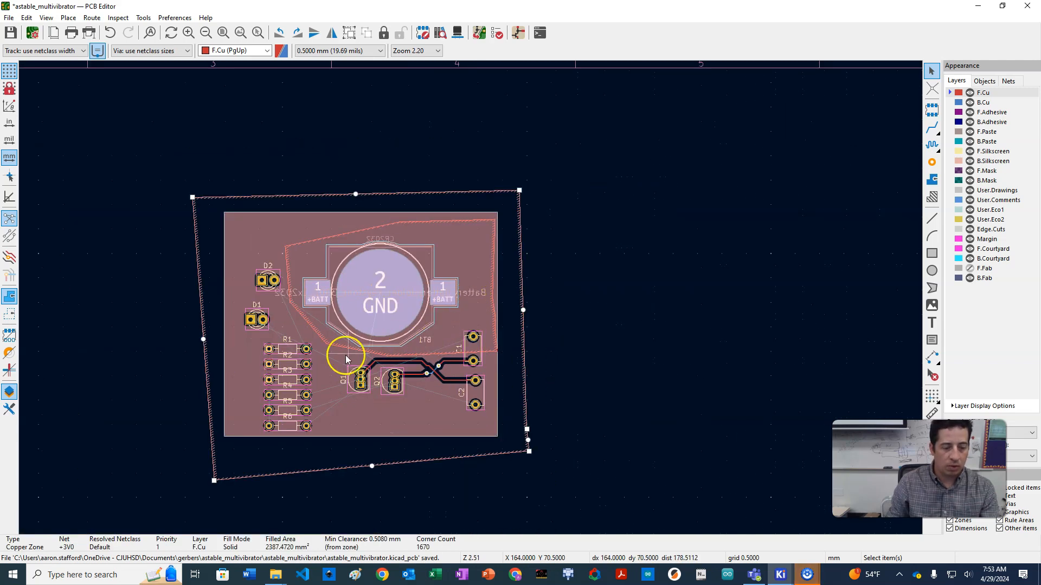
Examine the +3V0 fill and its clearances around the LEDs, transistors, capacitors and resistors R1 to R6
{"action": "scroll", "coordinate": [343, 360], "scroll_direction": "up", "scroll_amount": 5}
{"action": "scroll", "coordinate": [487, 293], "scroll_direction": "up", "scroll_amount": 3}
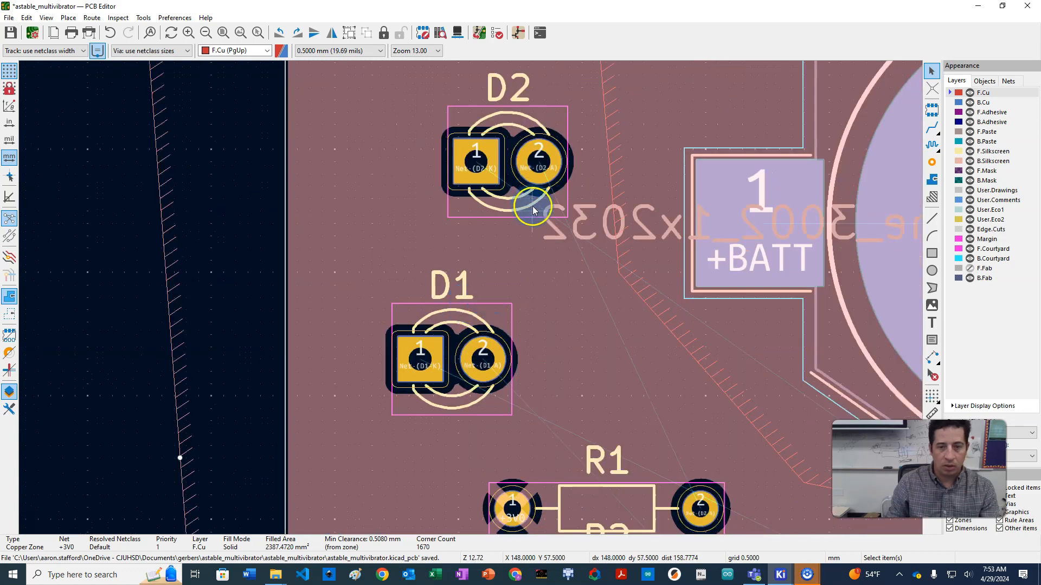
{"action": "scroll", "coordinate": [532, 204], "scroll_direction": "down", "scroll_amount": 3}
{"action": "scroll", "coordinate": [465, 328], "scroll_direction": "up", "scroll_amount": 3}
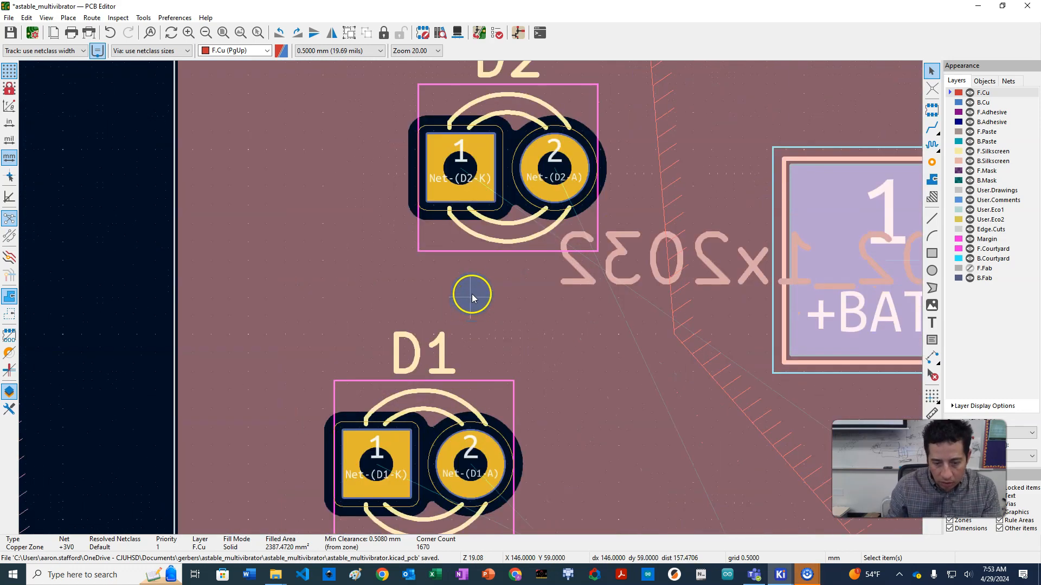
{"action": "scroll", "coordinate": [472, 294], "scroll_direction": "down", "scroll_amount": 3}
{"action": "scroll", "coordinate": [581, 383], "scroll_direction": "up", "scroll_amount": 3}
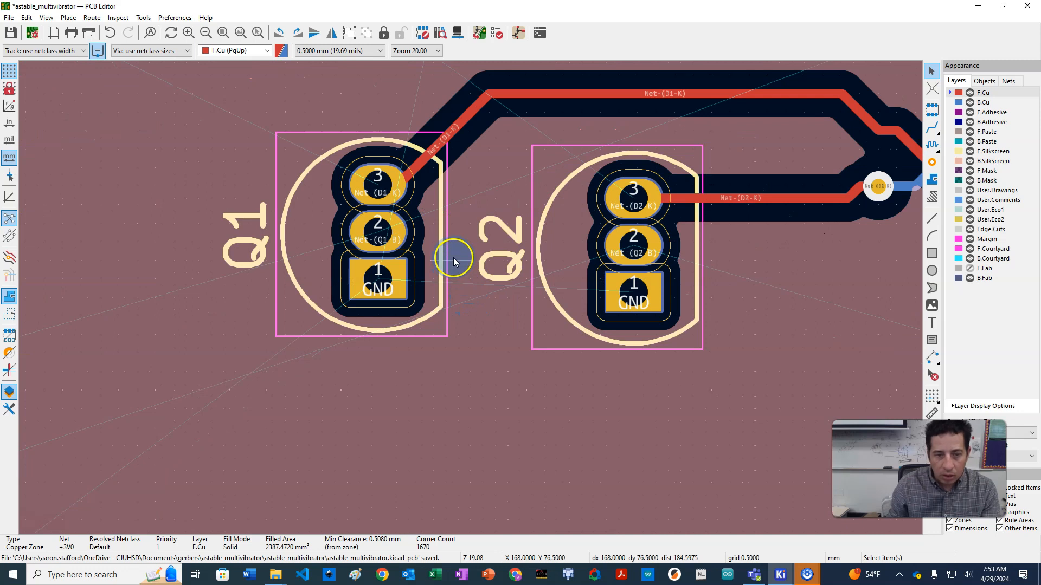
{"action": "scroll", "coordinate": [457, 255], "scroll_direction": "down", "scroll_amount": 3}
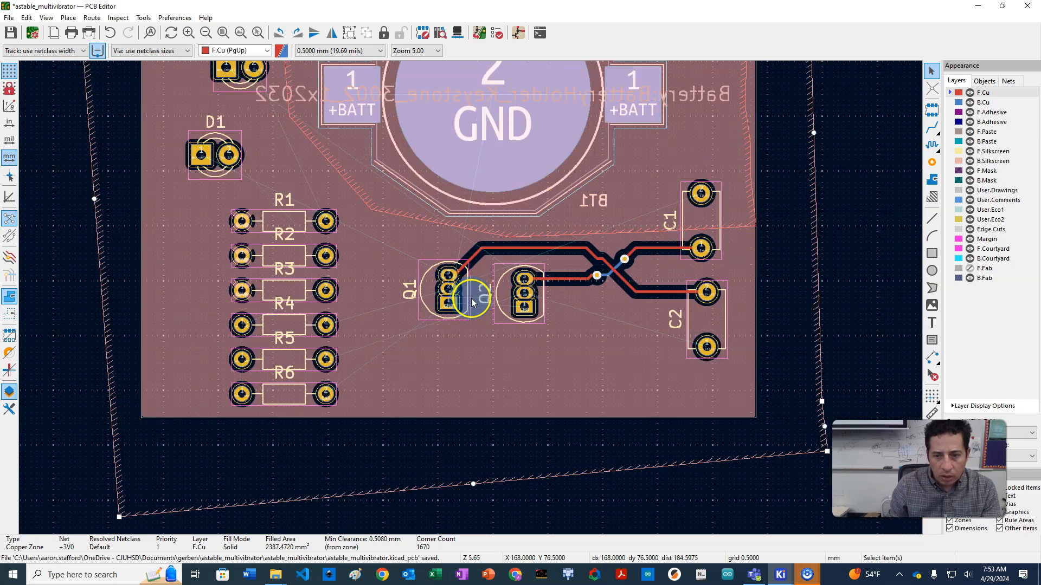
{"action": "scroll", "coordinate": [691, 325], "scroll_direction": "up", "scroll_amount": 3}
{"action": "scroll", "coordinate": [464, 297], "scroll_direction": "down", "scroll_amount": 3}
{"action": "scroll", "coordinate": [471, 298], "scroll_direction": "up", "scroll_amount": 2}
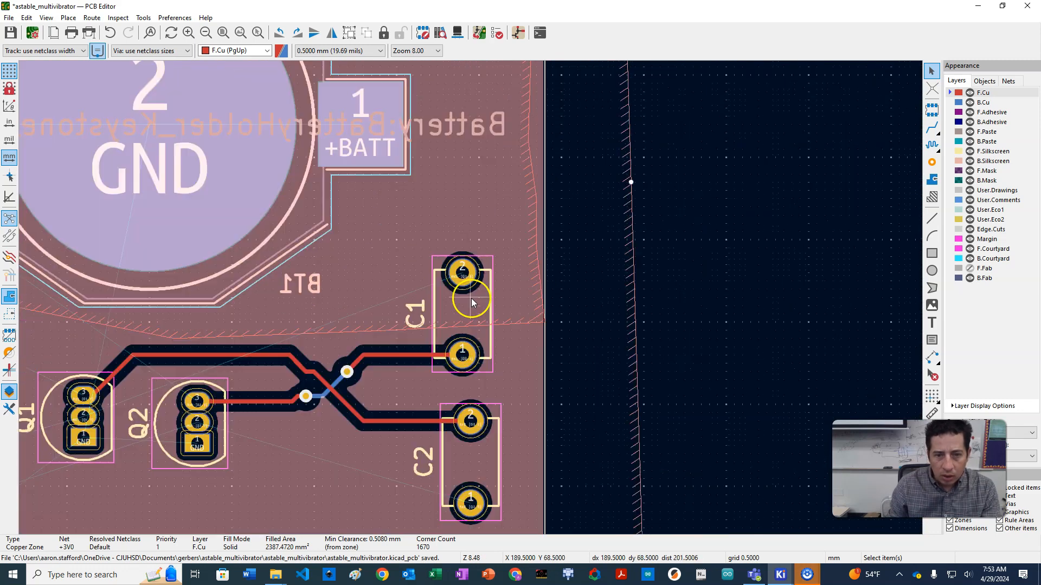
{"action": "scroll", "coordinate": [470, 298], "scroll_direction": "down", "scroll_amount": 3}
{"action": "scroll", "coordinate": [471, 299], "scroll_direction": "up", "scroll_amount": 8}
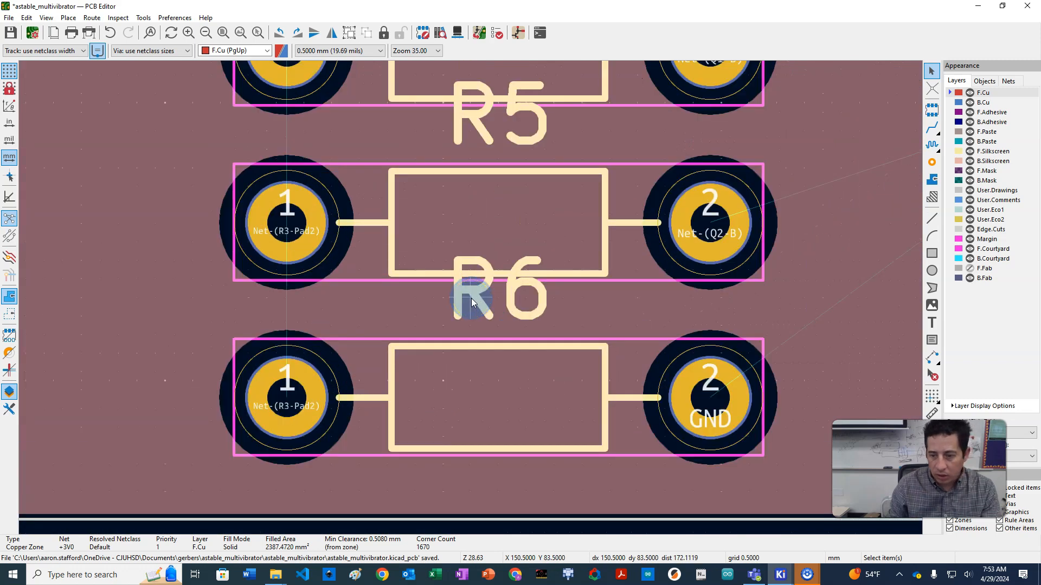
{"action": "scroll", "coordinate": [471, 298], "scroll_direction": "down", "scroll_amount": 2}
{"action": "scroll", "coordinate": [471, 298], "scroll_direction": "down", "scroll_amount": 3}
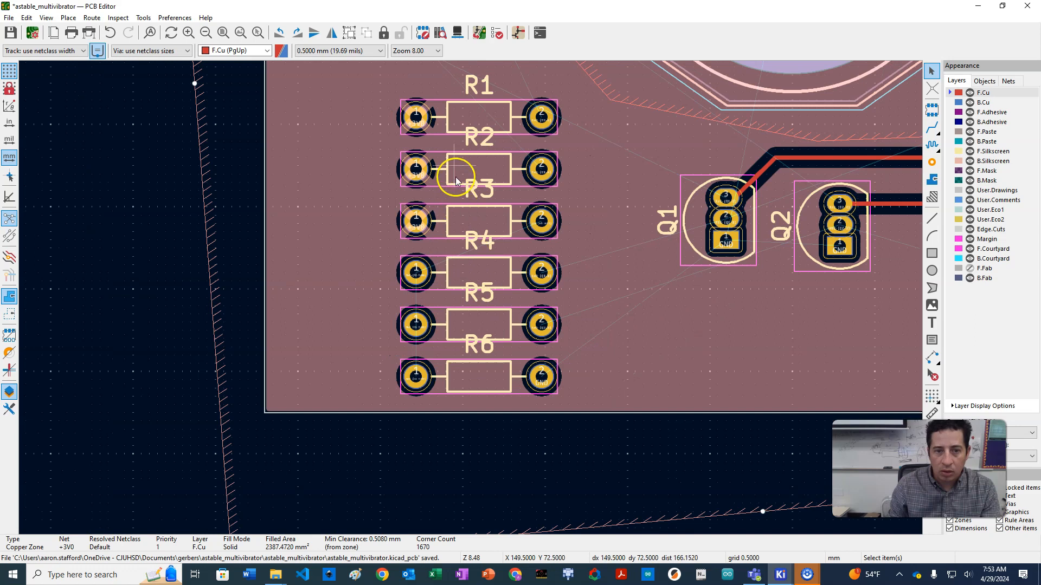
{"action": "scroll", "coordinate": [438, 310], "scroll_direction": "up", "scroll_amount": 2}
{"action": "scroll", "coordinate": [448, 380], "scroll_direction": "down", "scroll_amount": 4}
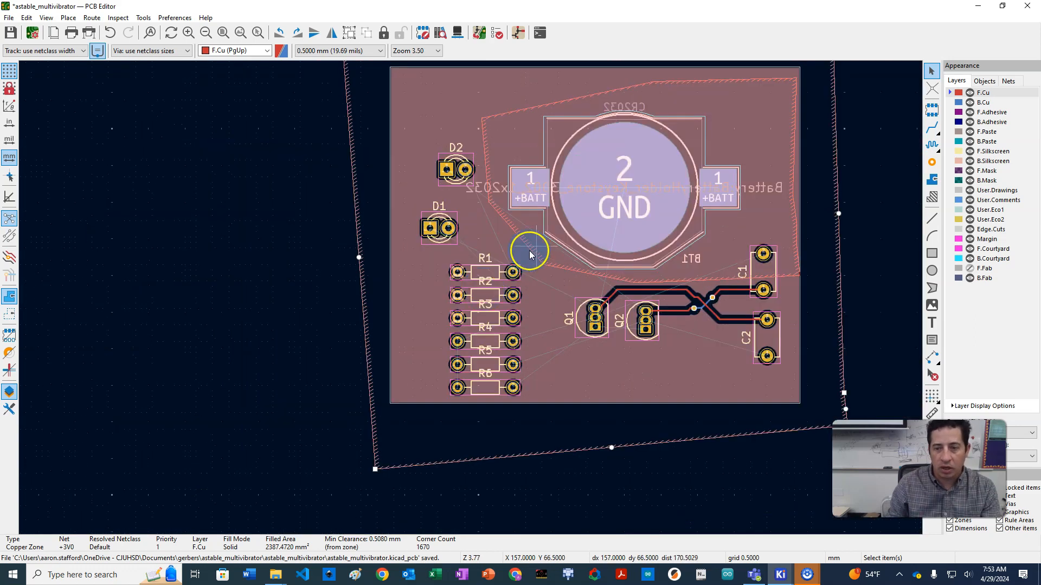
Examine how the copper fills on F.Cu relate to the battery holder's +BATT pads on the back side
{"action": "scroll", "coordinate": [688, 167], "scroll_direction": "up", "scroll_amount": 3}
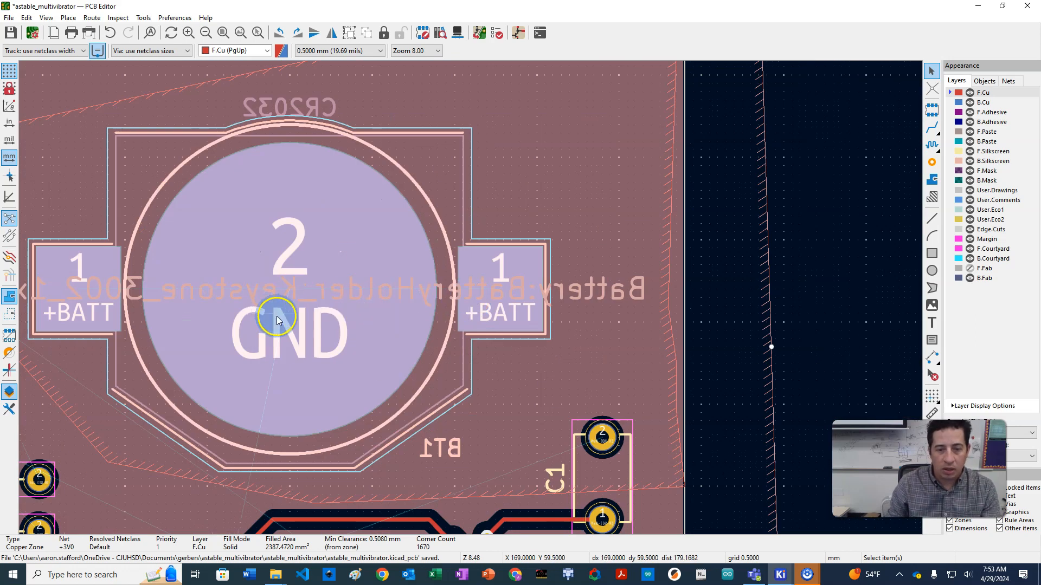
{"action": "scroll", "coordinate": [276, 320], "scroll_direction": "down", "scroll_amount": 5}
{"action": "left_click", "coordinate": [698, 297]}
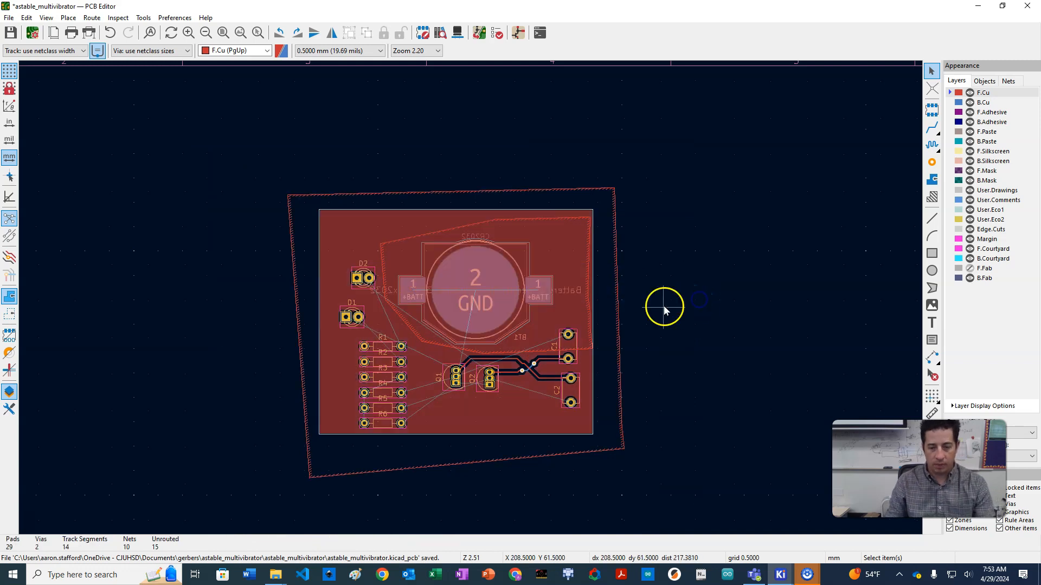
{"action": "scroll", "coordinate": [545, 284], "scroll_direction": "up", "scroll_amount": 3}
{"action": "scroll", "coordinate": [471, 297], "scroll_direction": "down", "scroll_amount": 3}
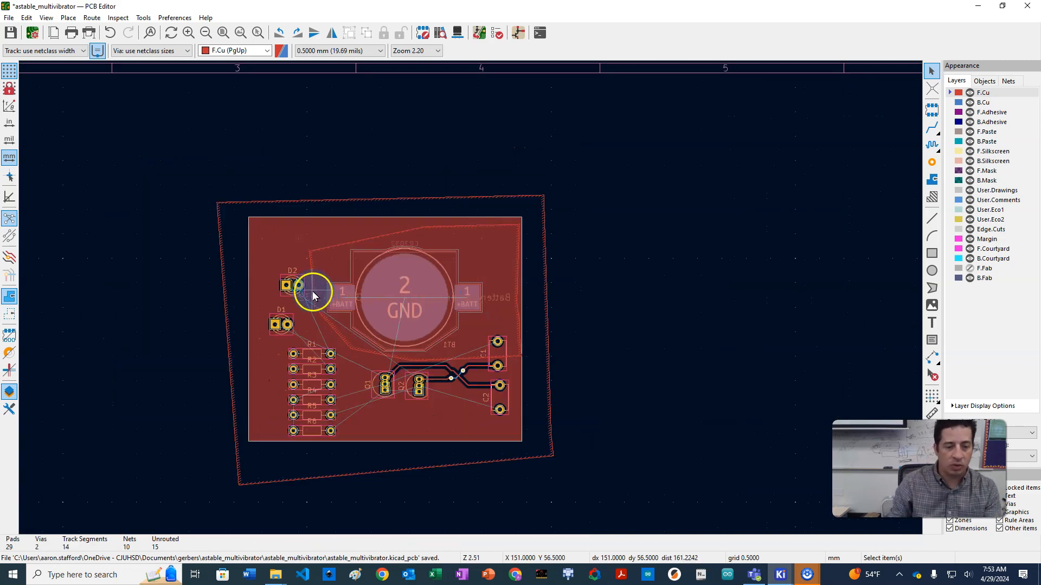
{"action": "scroll", "coordinate": [454, 300], "scroll_direction": "up", "scroll_amount": 3}
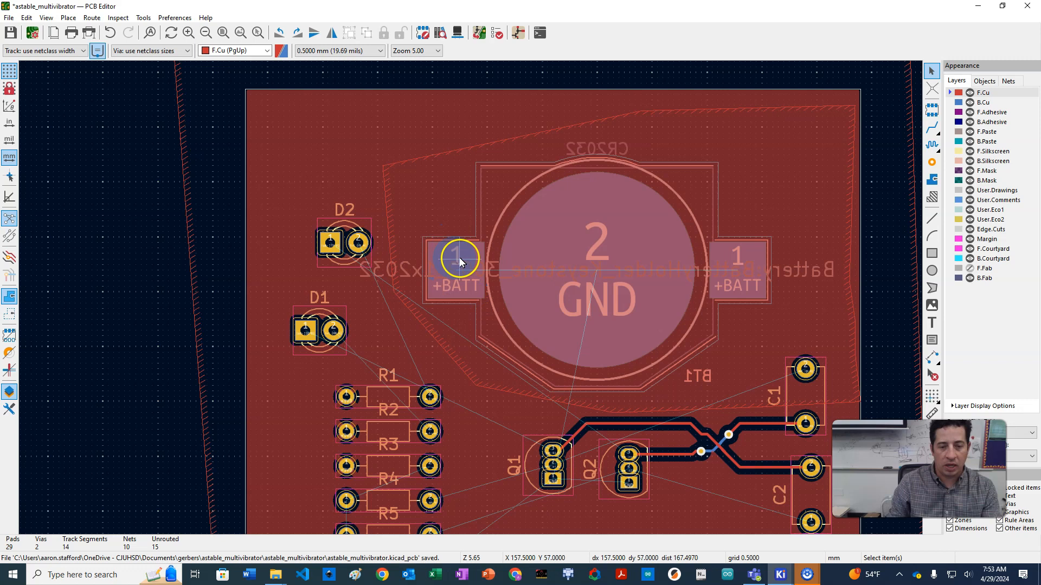
{"action": "scroll", "coordinate": [246, 303], "scroll_direction": "down", "scroll_amount": 3}
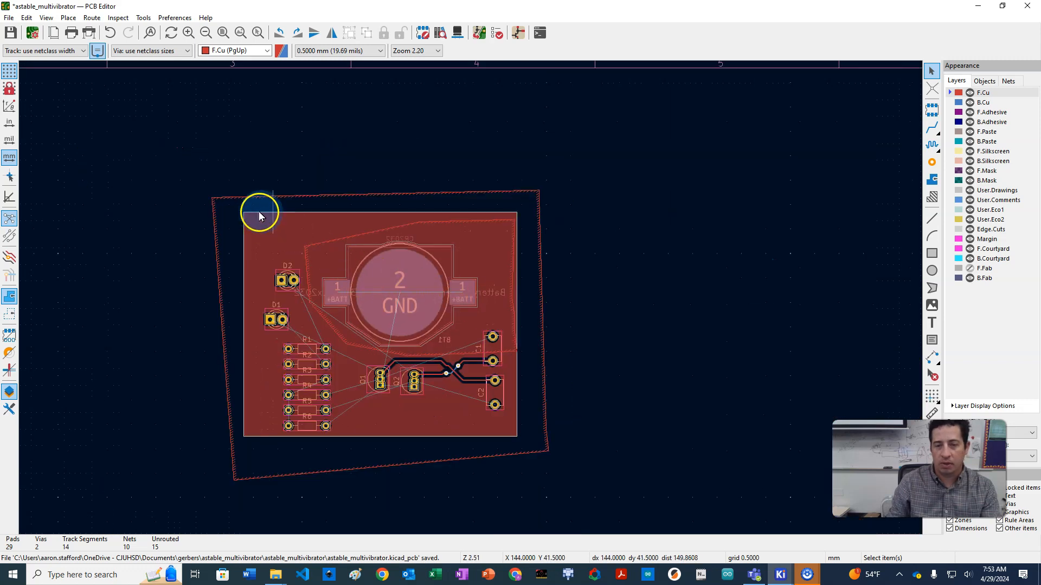
Unfill all copper zones on the board
{"action": "left_click", "coordinate": [367, 195]}
{"action": "right_click", "coordinate": [367, 195]}
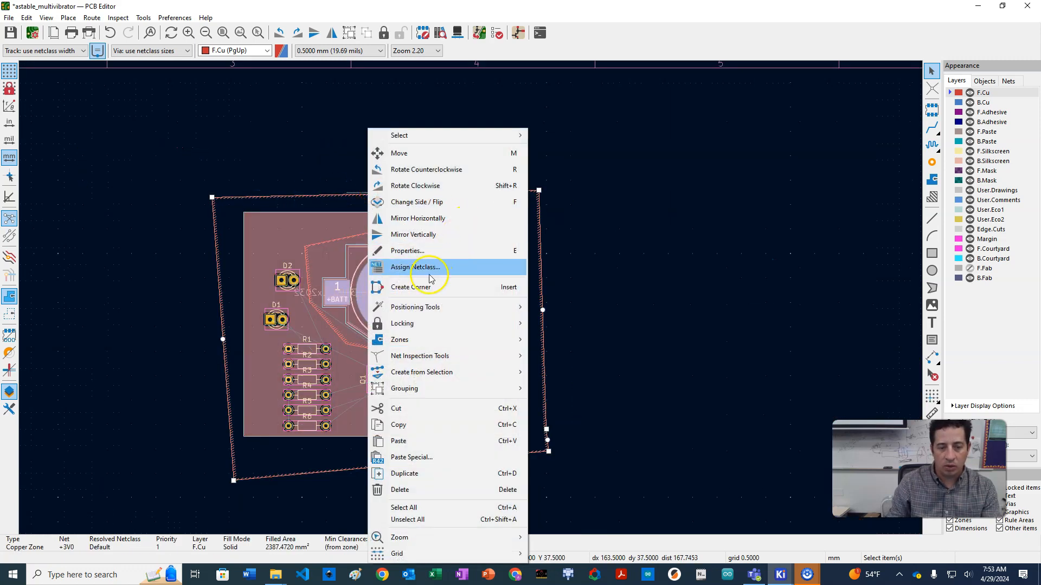
{"action": "mouse_move", "coordinate": [472, 339]}
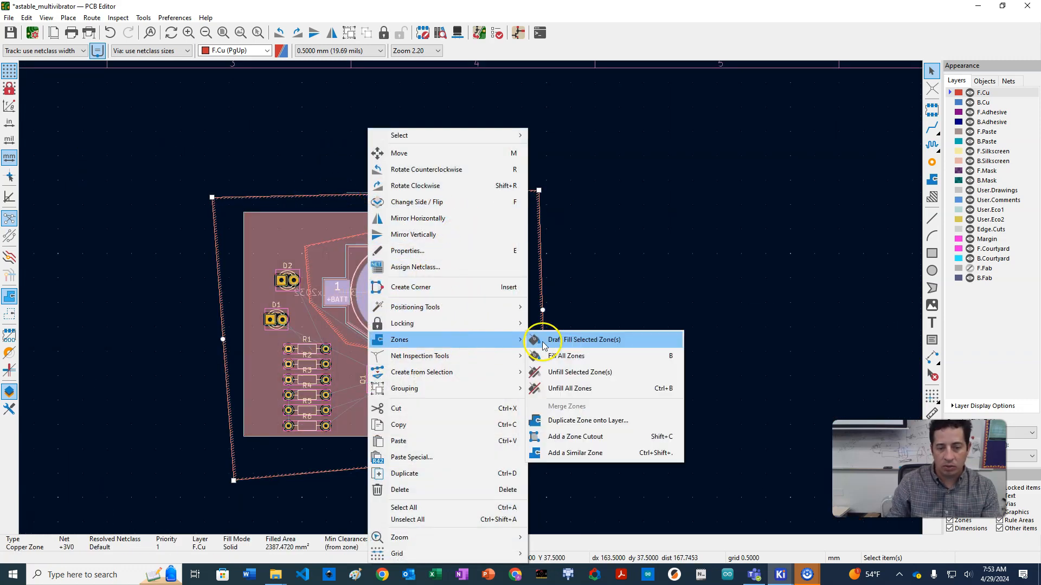
{"action": "left_click", "coordinate": [566, 389]}
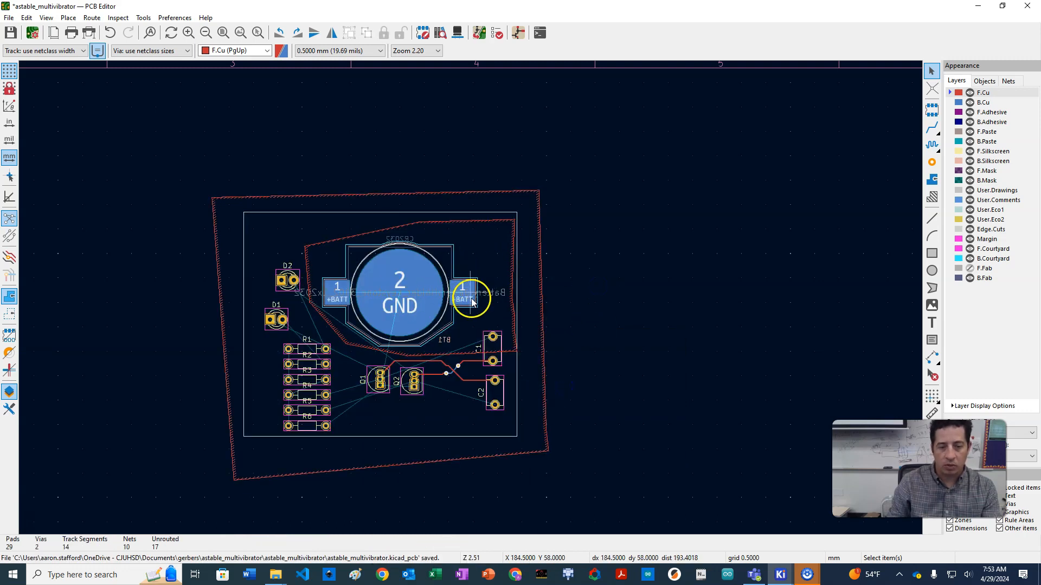
On B.Cu, route a short track from the battery holder's right +BATT pad to a via just above it
{"action": "scroll", "coordinate": [472, 301], "scroll_direction": "up", "scroll_amount": 5}
{"action": "left_click", "coordinate": [956, 101]}
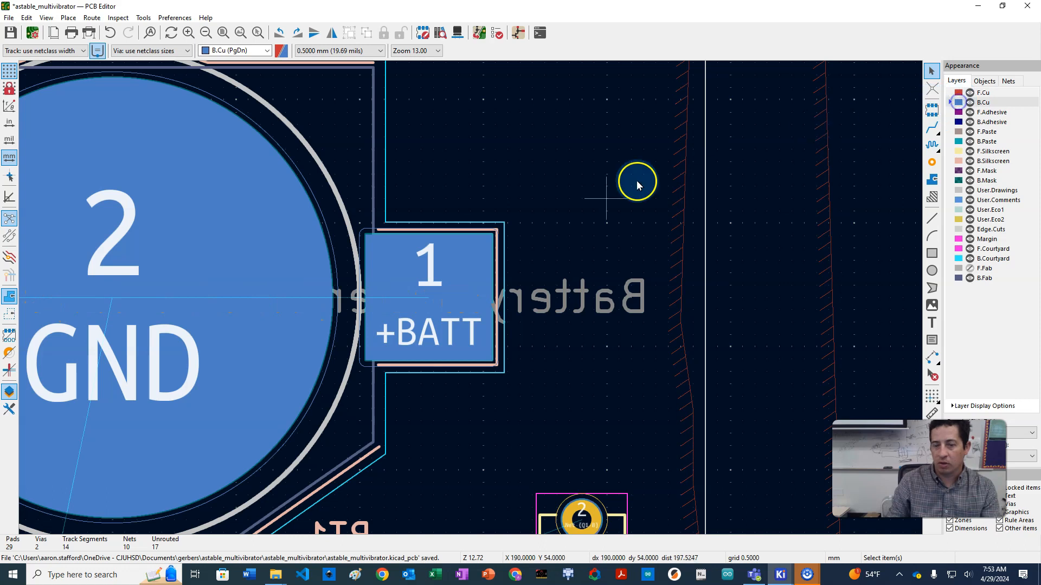
{"action": "left_click", "coordinate": [447, 261]}
{"action": "key", "text": "x"}
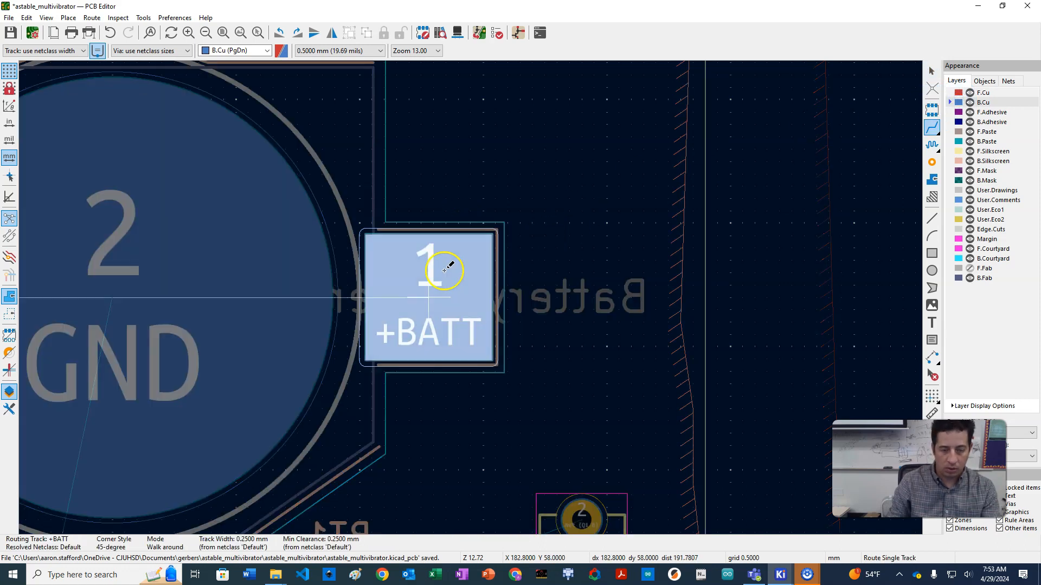
{"action": "left_click", "coordinate": [455, 213]}
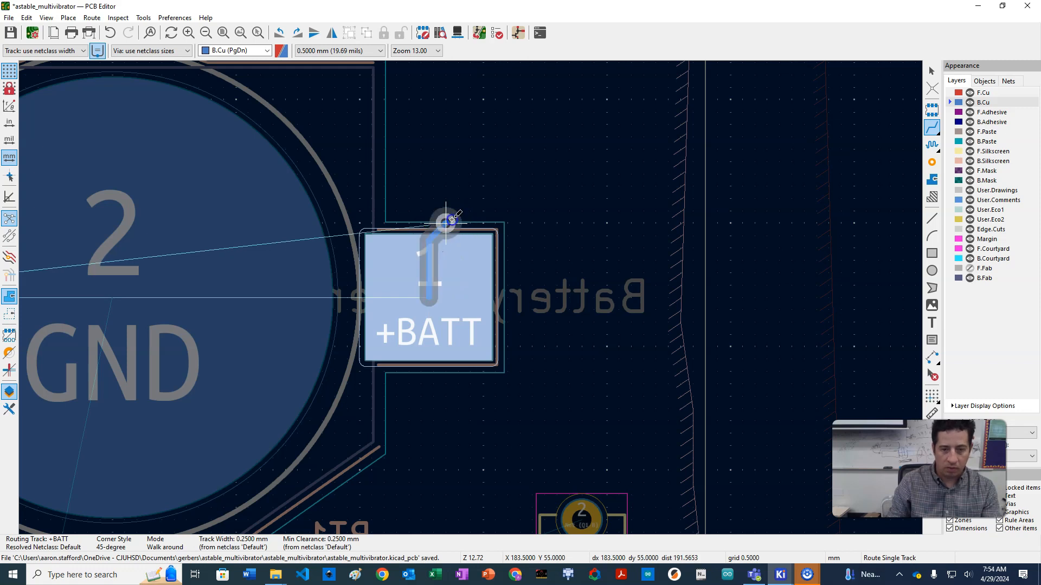
{"action": "left_click", "coordinate": [451, 220]}
Route three short B.Cu tracks from the left +BATT pad, ending in vias above, left of and below the pad
{"action": "scroll", "coordinate": [460, 204], "scroll_direction": "down", "scroll_amount": 3}
{"action": "scroll", "coordinate": [272, 321], "scroll_direction": "up", "scroll_amount": 1}
{"action": "scroll", "coordinate": [470, 296], "scroll_direction": "up", "scroll_amount": 1}
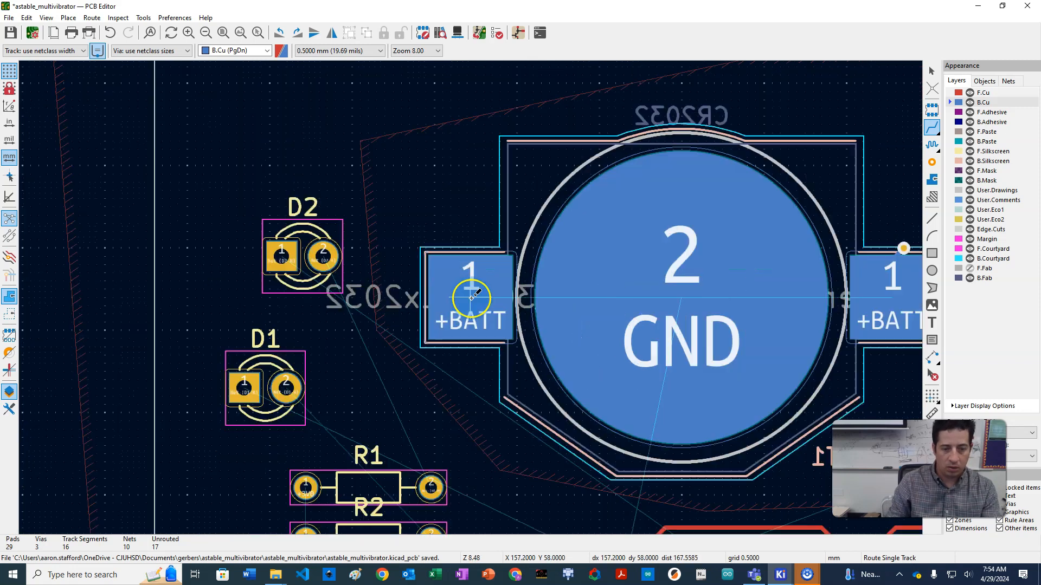
{"action": "scroll", "coordinate": [471, 298], "scroll_direction": "up", "scroll_amount": 2}
{"action": "left_click", "coordinate": [470, 266]}
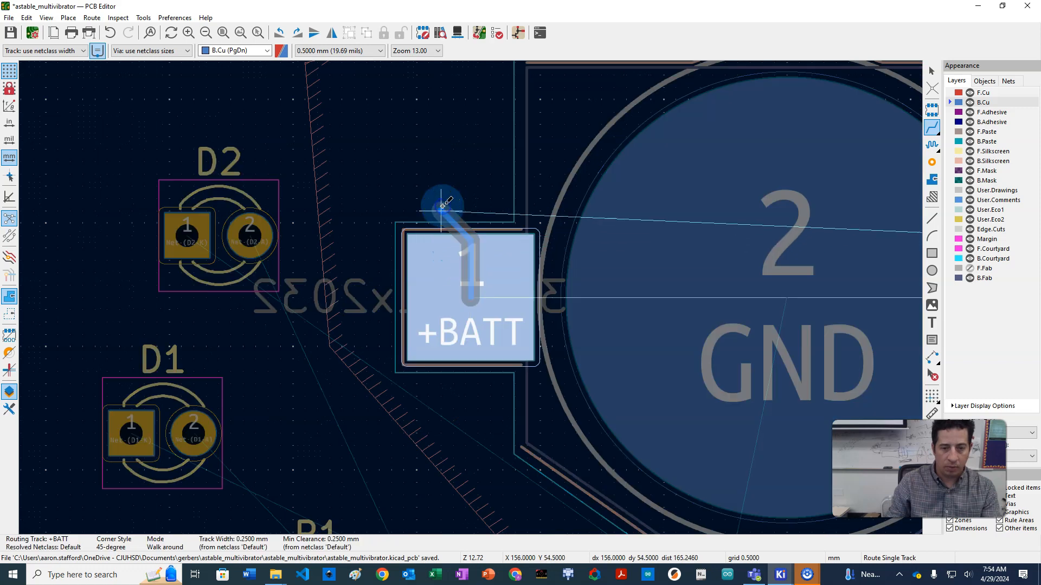
{"action": "left_click", "coordinate": [443, 206]}
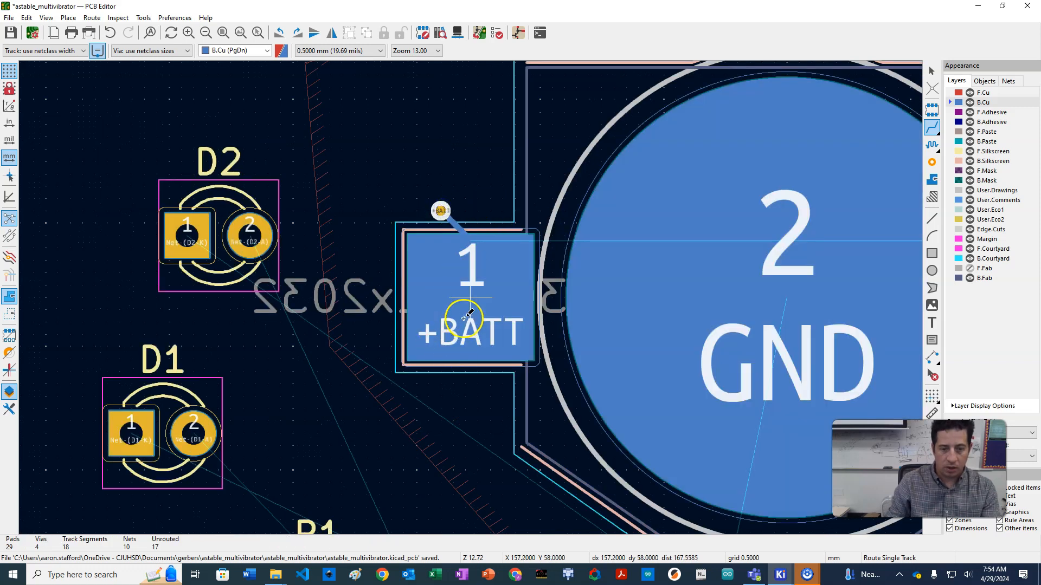
{"action": "left_click", "coordinate": [471, 287]}
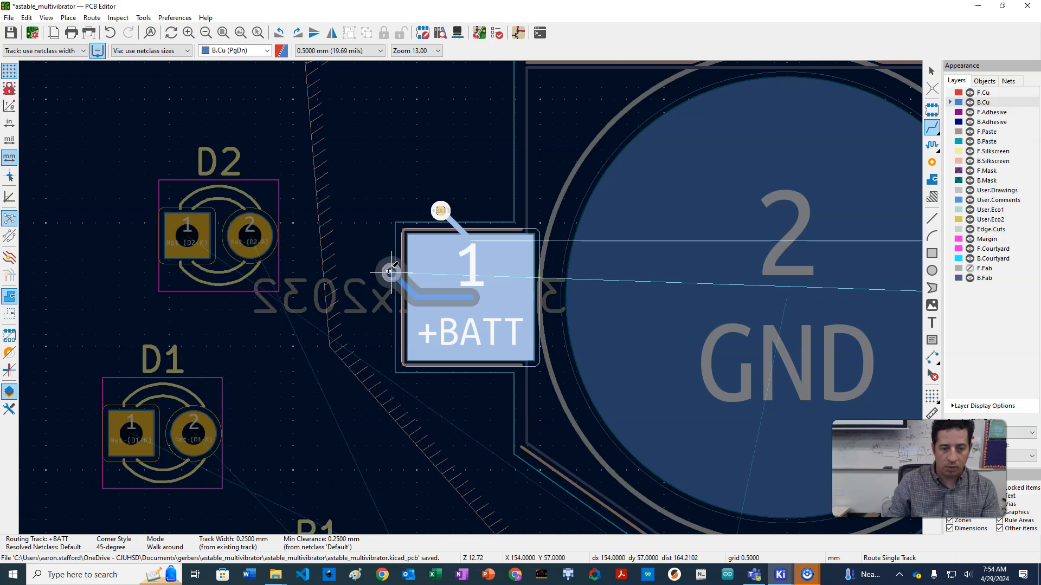
{"action": "left_click", "coordinate": [391, 271]}
{"action": "left_click", "coordinate": [477, 354]}
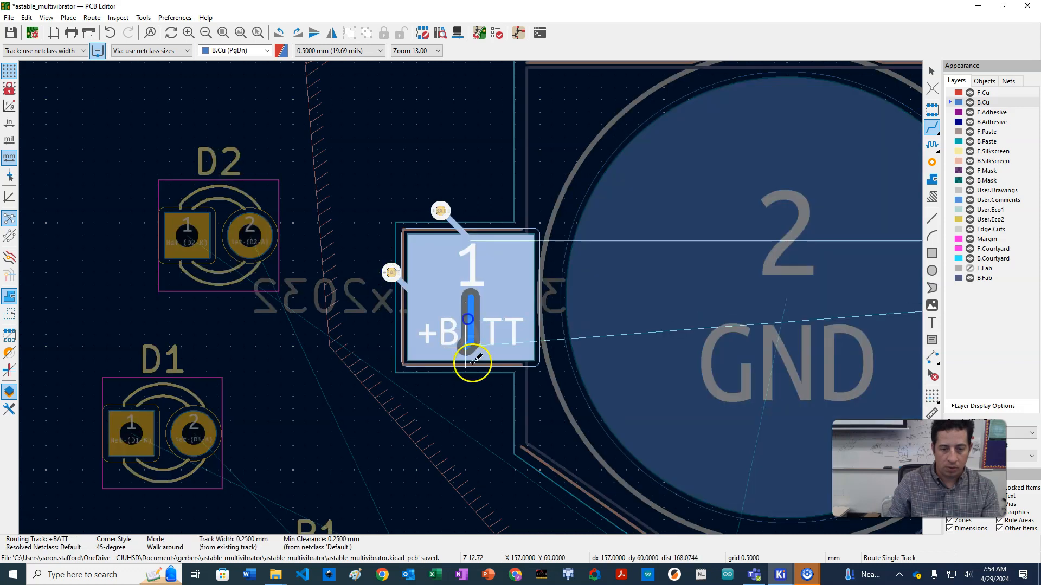
{"action": "left_click", "coordinate": [467, 398]}
Add two more short B.Cu tracks with vias to the right +BATT pad, one to its right and one below
{"action": "scroll", "coordinate": [468, 399], "scroll_direction": "down", "scroll_amount": 2}
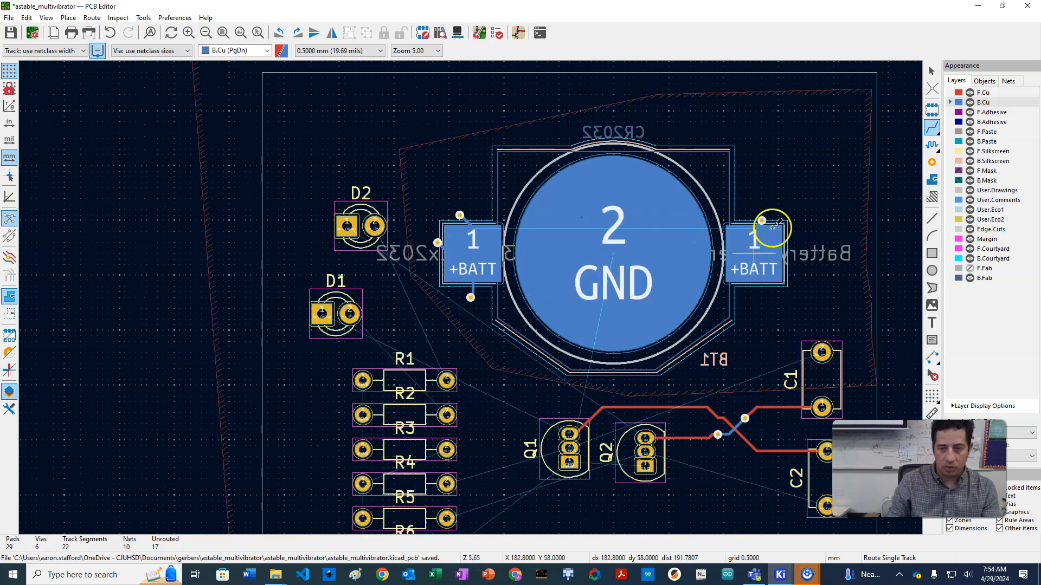
{"action": "scroll", "coordinate": [756, 255], "scroll_direction": "up", "scroll_amount": 2}
{"action": "left_click", "coordinate": [490, 288]}
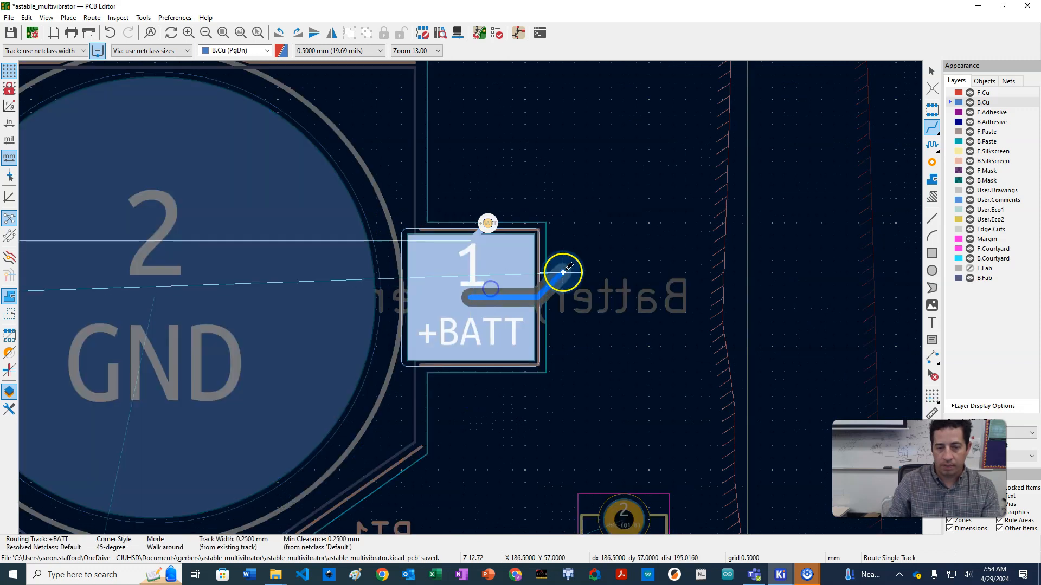
{"action": "left_click", "coordinate": [565, 272]}
{"action": "left_click", "coordinate": [477, 347]}
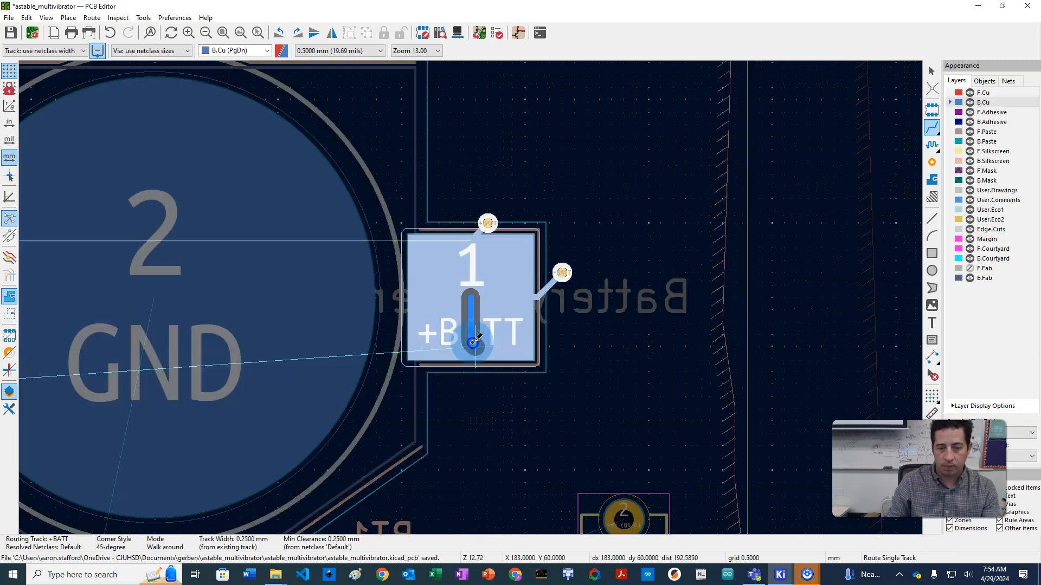
{"action": "left_click", "coordinate": [499, 384]}
Make F.Cu the active layer, refill all copper zones and check the fill around the new +BATT vias
{"action": "scroll", "coordinate": [500, 384], "scroll_direction": "down", "scroll_amount": 4}
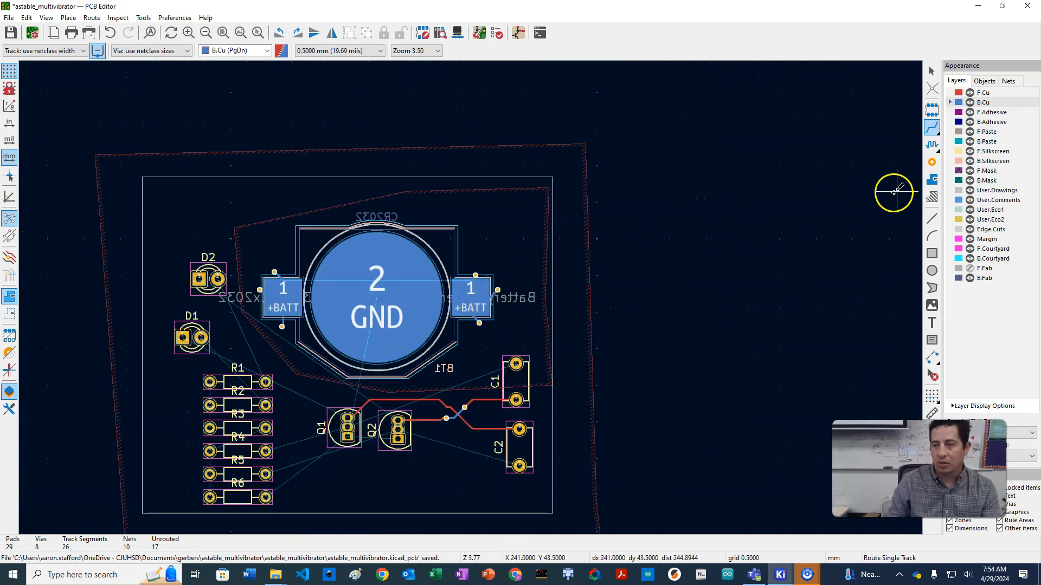
{"action": "key", "text": "Escape"}
{"action": "left_click", "coordinate": [978, 92]}
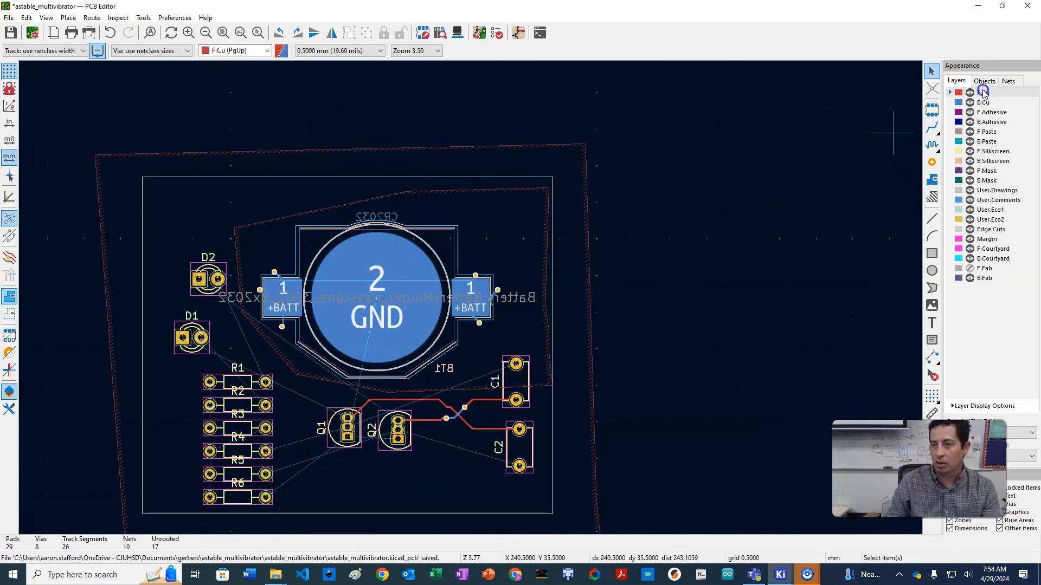
{"action": "left_click", "coordinate": [497, 148]}
{"action": "right_click", "coordinate": [498, 150]}
{"action": "mouse_move", "coordinate": [629, 339]}
{"action": "left_click", "coordinate": [689, 356]}
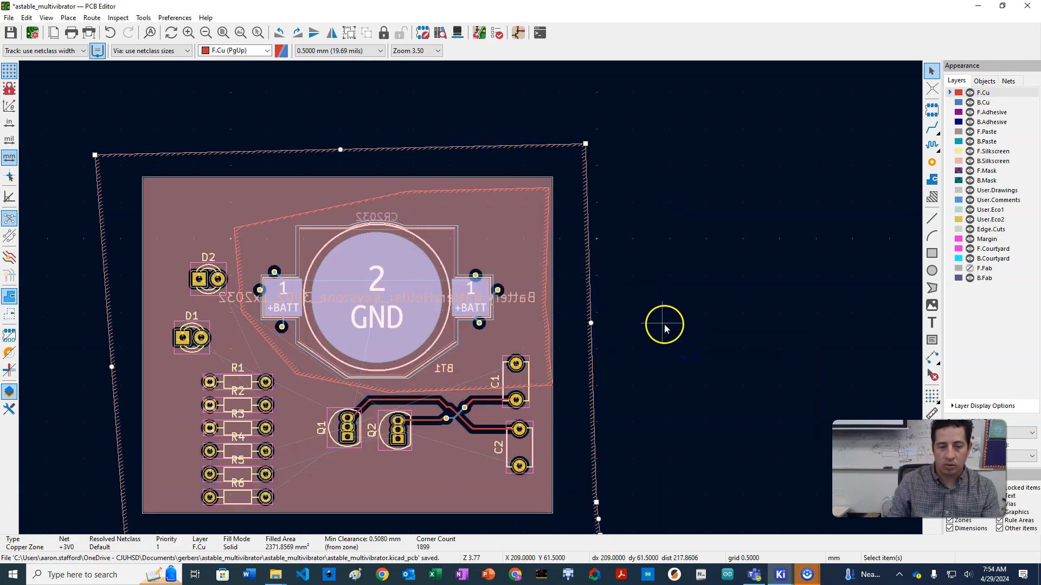
{"action": "scroll", "coordinate": [267, 280], "scroll_direction": "up", "scroll_amount": 4}
{"action": "scroll", "coordinate": [464, 297], "scroll_direction": "down", "scroll_amount": 4}
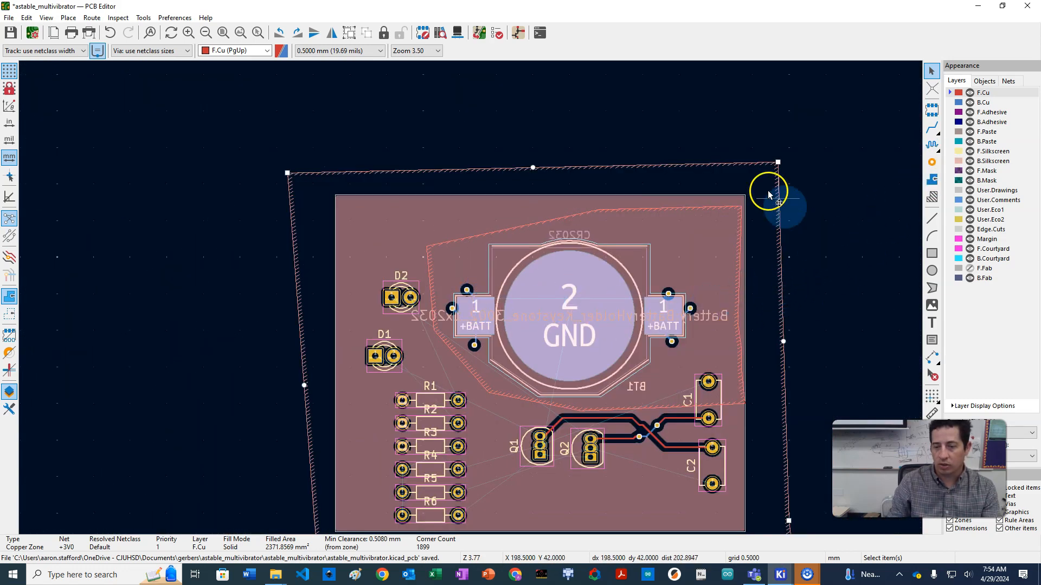
Unfill all copper zones again and select the inner +BATT zone outline
{"action": "left_click", "coordinate": [736, 162]}
{"action": "right_click", "coordinate": [738, 165]}
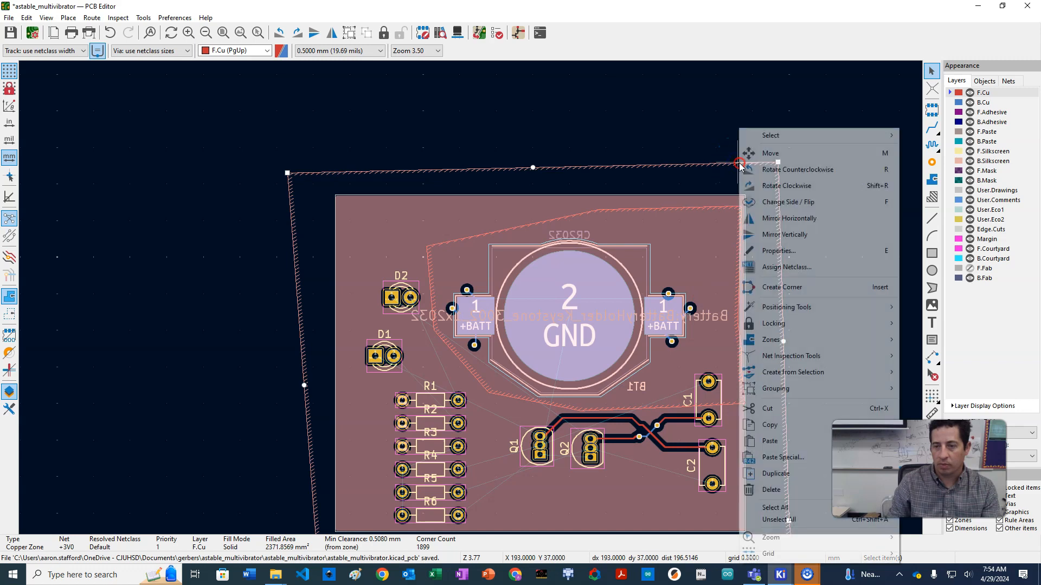
{"action": "mouse_move", "coordinate": [831, 397]}
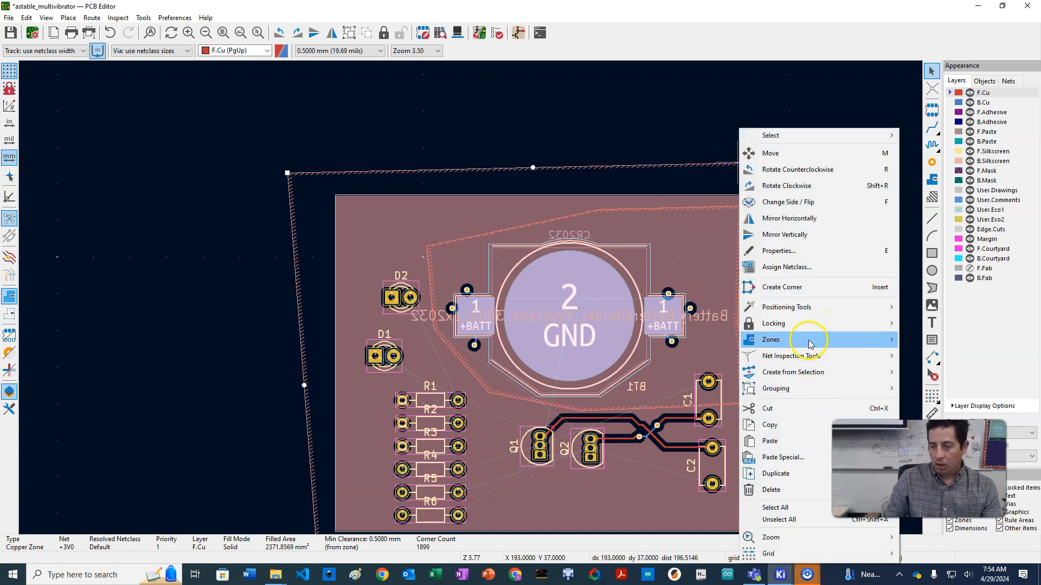
{"action": "mouse_move", "coordinate": [790, 339]}
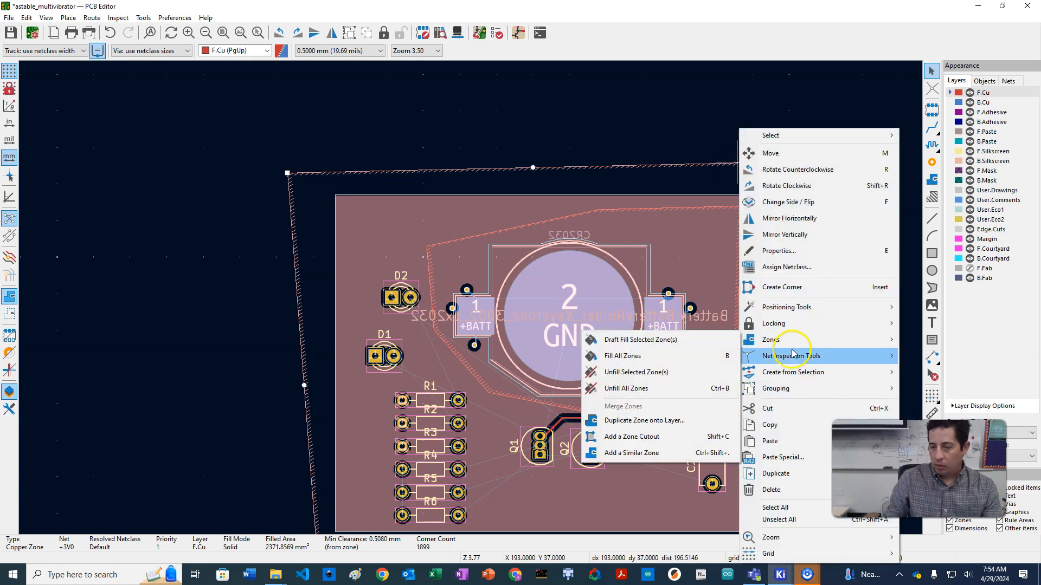
{"action": "left_click", "coordinate": [636, 390]}
{"action": "left_click", "coordinate": [701, 210]}
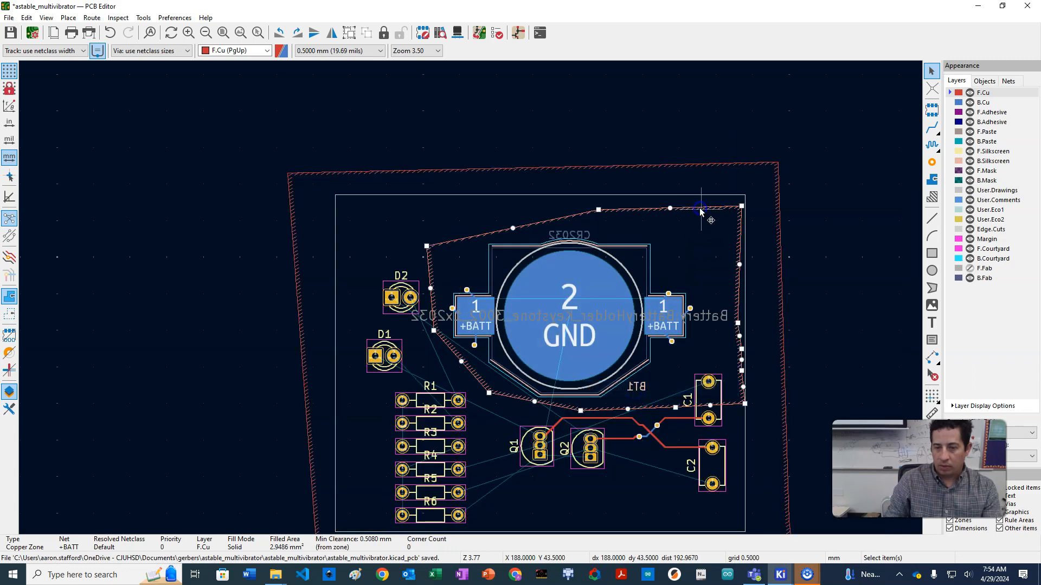
Draft fill the selected inner +BATT zone and check the copper around the right +BATT pad and its vias
{"action": "right_click", "coordinate": [701, 210]}
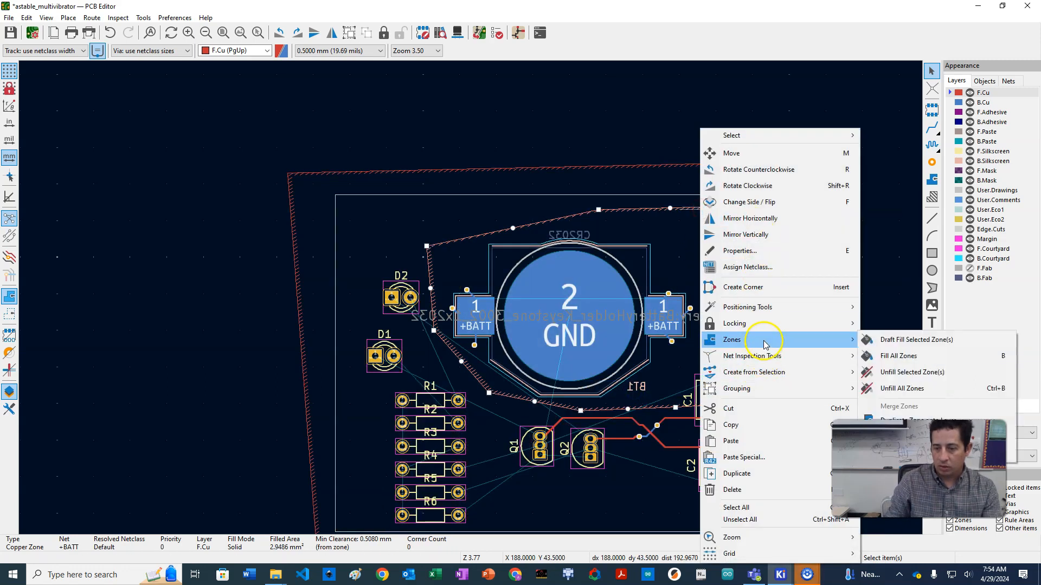
{"action": "mouse_move", "coordinate": [837, 341]}
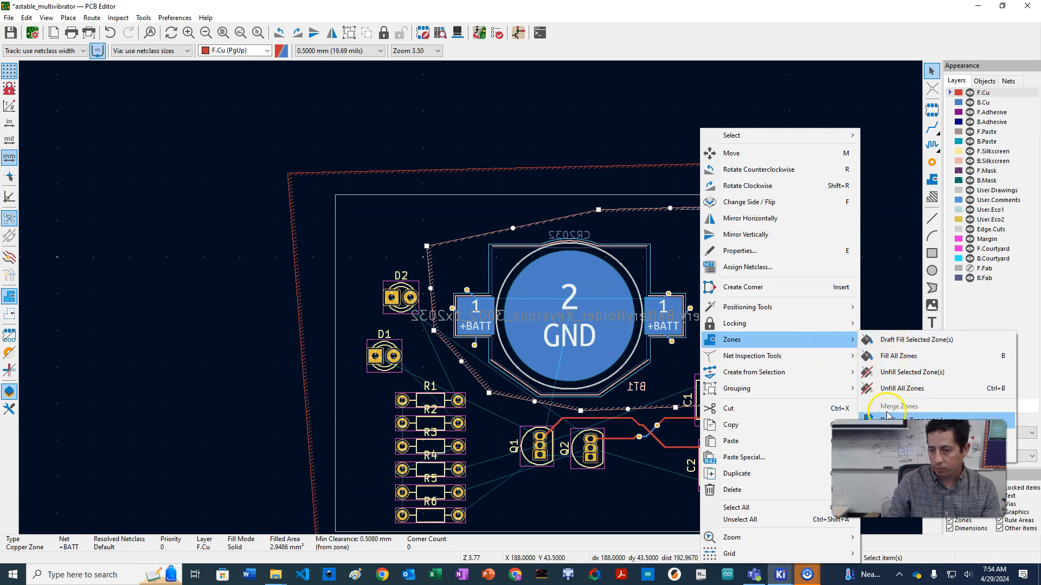
{"action": "left_click", "coordinate": [884, 339]}
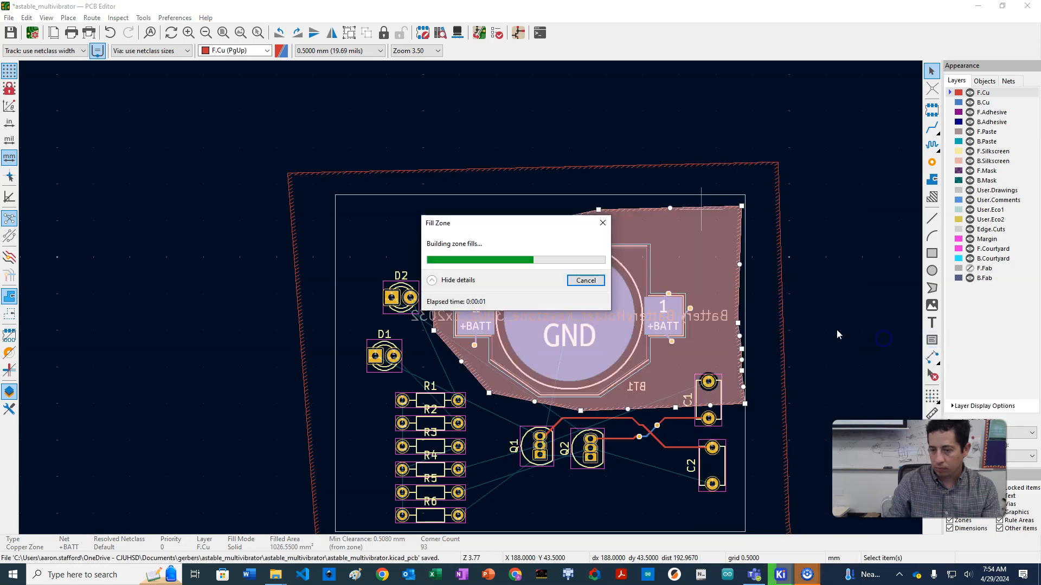
{"action": "scroll", "coordinate": [621, 320], "scroll_direction": "up", "scroll_amount": 6}
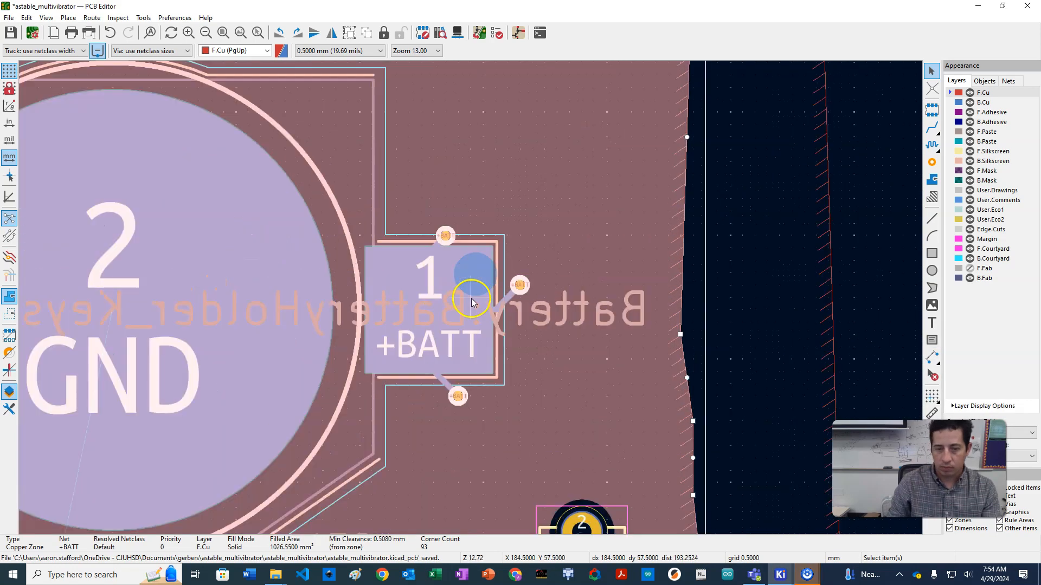
{"action": "scroll", "coordinate": [470, 298], "scroll_direction": "down", "scroll_amount": 4}
{"action": "scroll", "coordinate": [471, 298], "scroll_direction": "down", "scroll_amount": 1}
{"action": "left_click", "coordinate": [629, 305]}
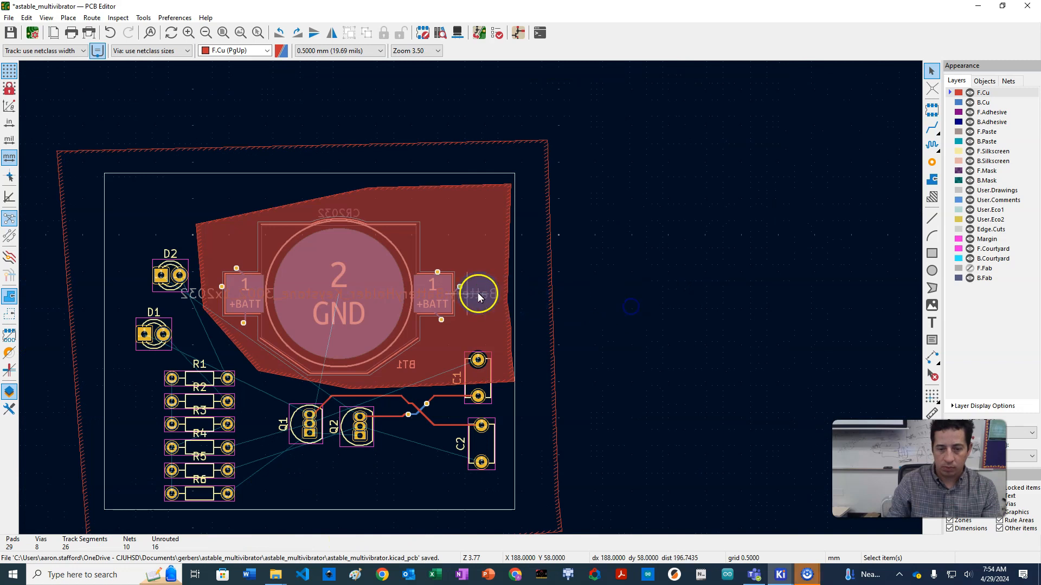
{"action": "scroll", "coordinate": [477, 293], "scroll_direction": "up", "scroll_amount": 4}
{"action": "scroll", "coordinate": [470, 297], "scroll_direction": "down", "scroll_amount": 3}
{"action": "scroll", "coordinate": [245, 190], "scroll_direction": "down", "scroll_amount": 1}
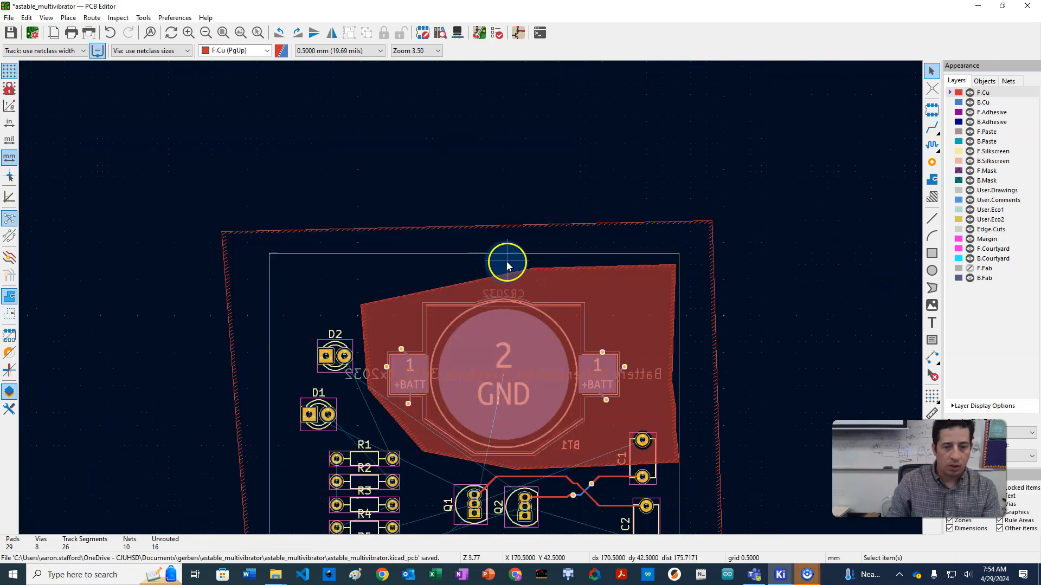
Select the outer +3V0 zone, fill all zones and check how its fill meets the inner +BATT zone
{"action": "left_click", "coordinate": [514, 231]}
{"action": "right_click", "coordinate": [515, 231]}
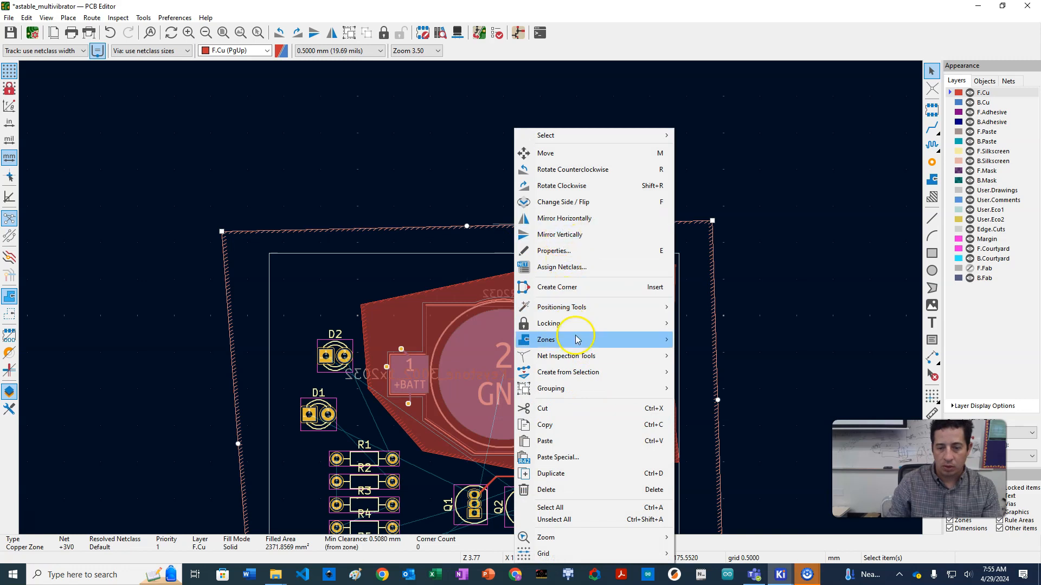
{"action": "mouse_move", "coordinate": [608, 342]}
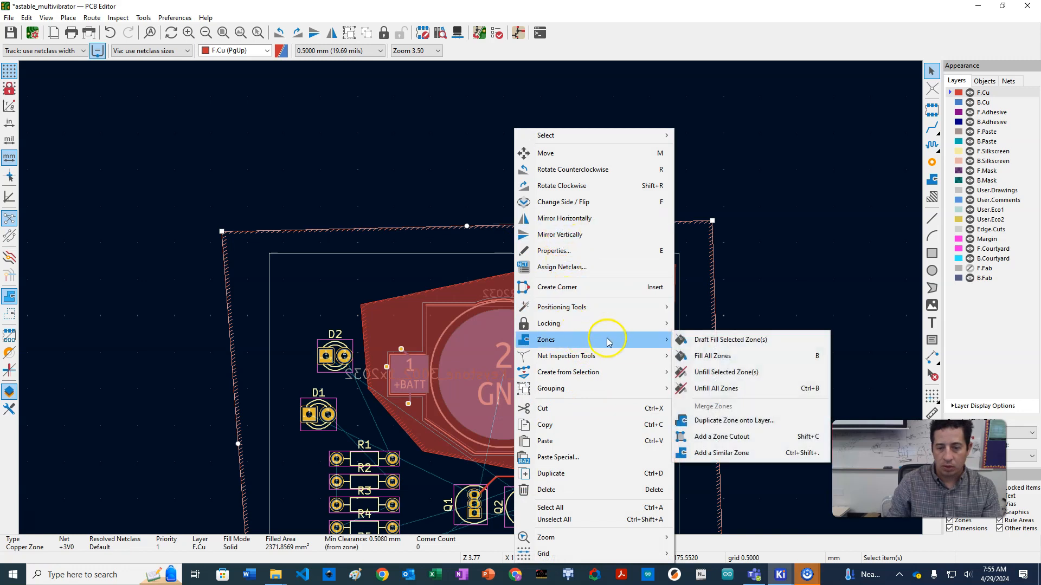
{"action": "left_click", "coordinate": [709, 357]}
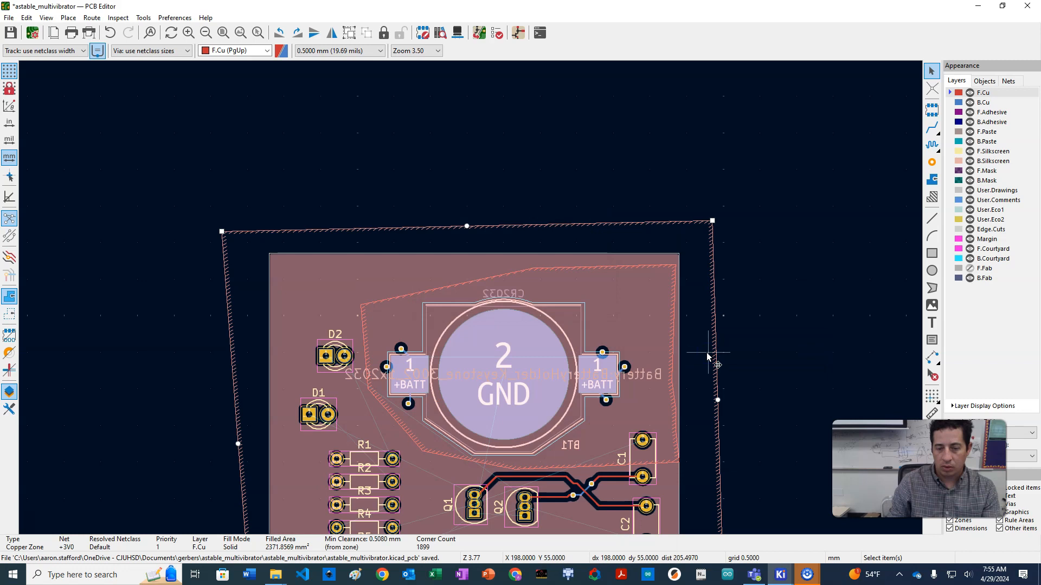
{"action": "scroll", "coordinate": [450, 381], "scroll_direction": "up", "scroll_amount": 3}
{"action": "scroll", "coordinate": [470, 298], "scroll_direction": "down", "scroll_amount": 5}
{"action": "scroll", "coordinate": [470, 298], "scroll_direction": "up", "scroll_amount": 3}
{"action": "scroll", "coordinate": [470, 298], "scroll_direction": "down", "scroll_amount": 5}
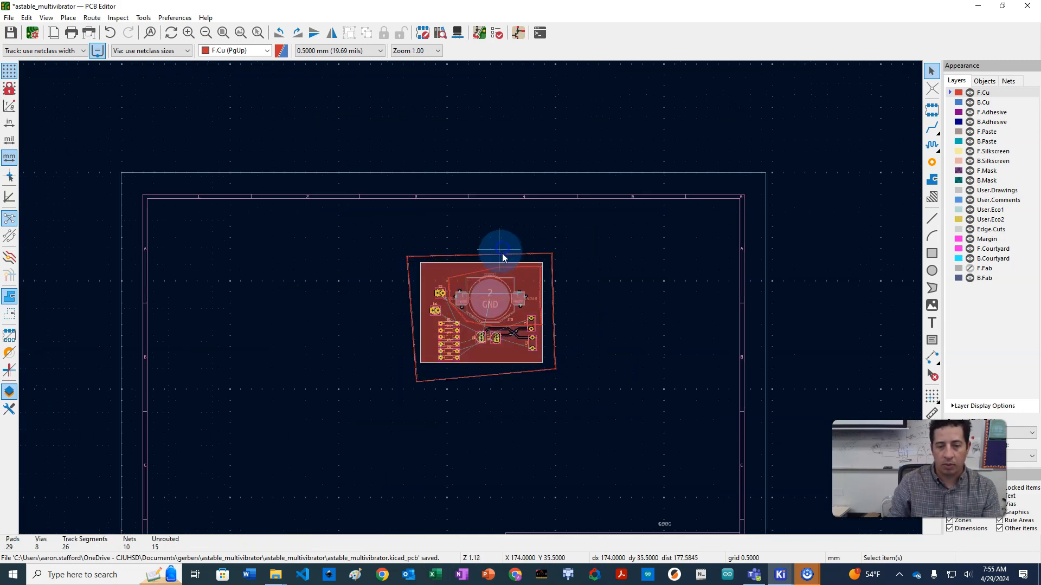
Move the upper edge of the outer +3V0 zone down to just below the battery holder and refill all zones
{"action": "left_click", "coordinate": [499, 256]}
{"action": "left_click_drag", "start_coordinate": [480, 256], "coordinate": [486, 329]}
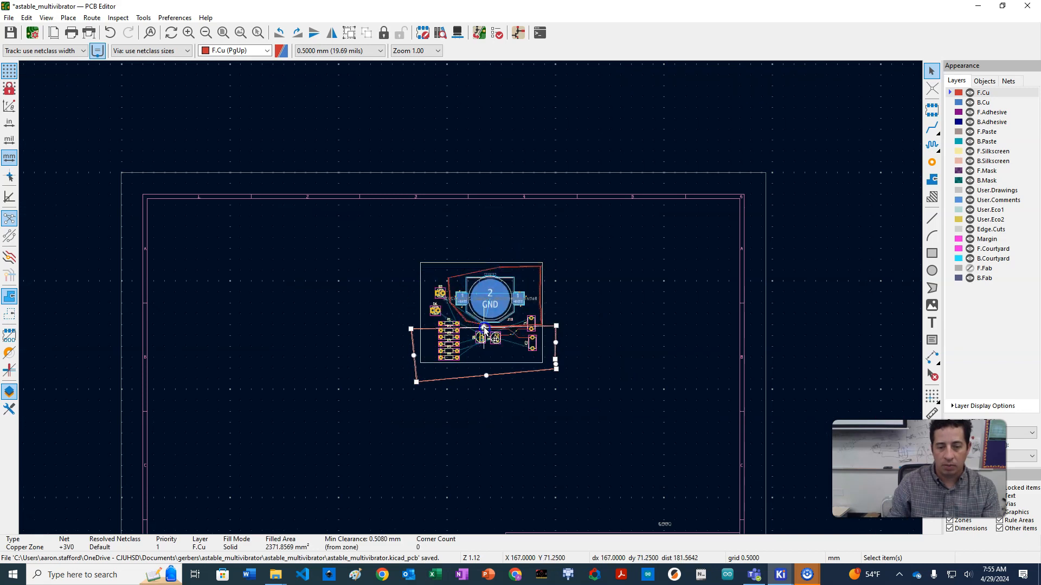
{"action": "scroll", "coordinate": [470, 298], "scroll_direction": "up", "scroll_amount": 5}
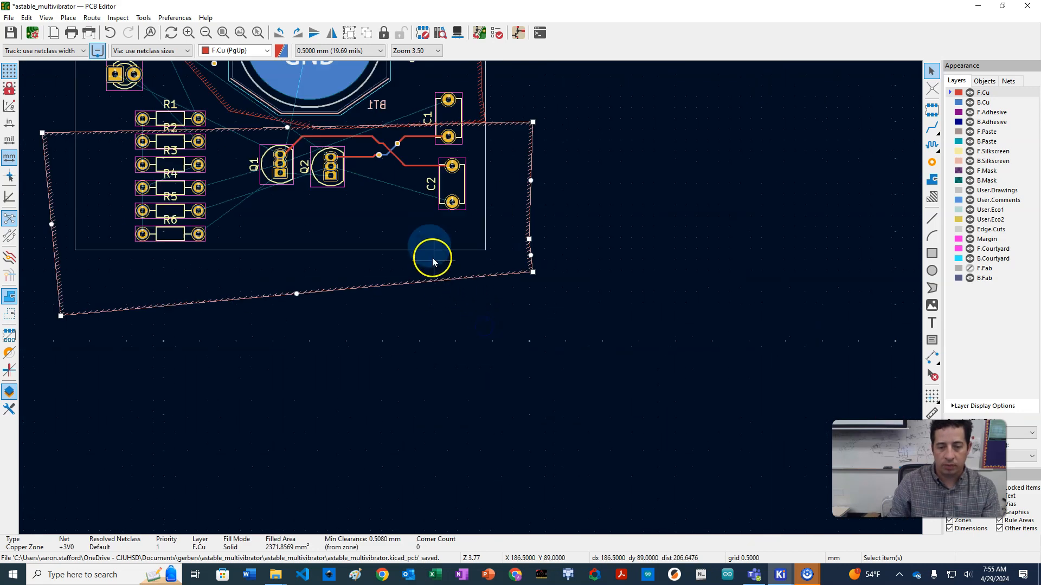
{"action": "right_click", "coordinate": [438, 280]}
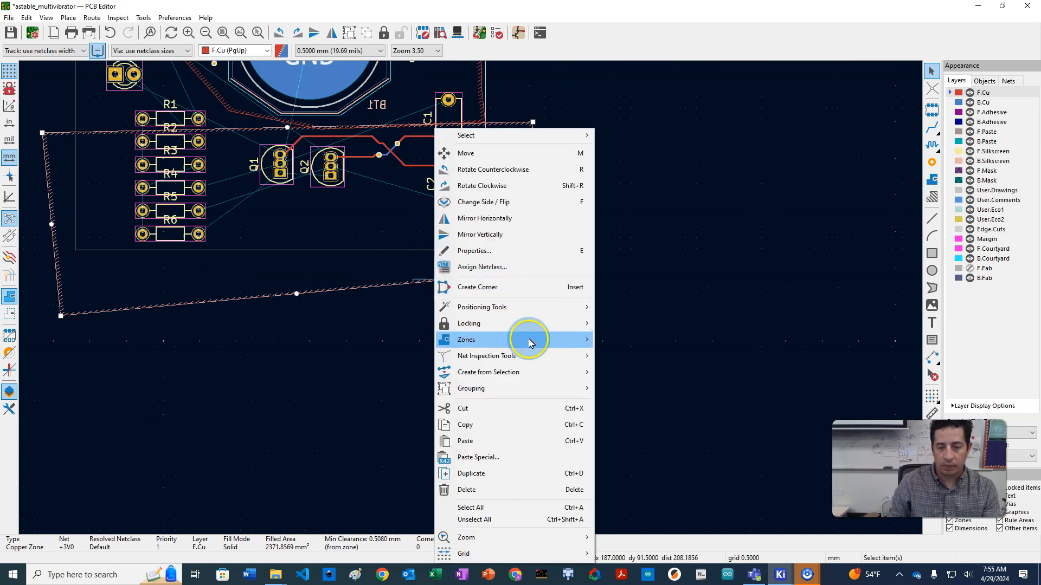
{"action": "mouse_move", "coordinate": [531, 340]}
{"action": "left_click", "coordinate": [628, 358]}
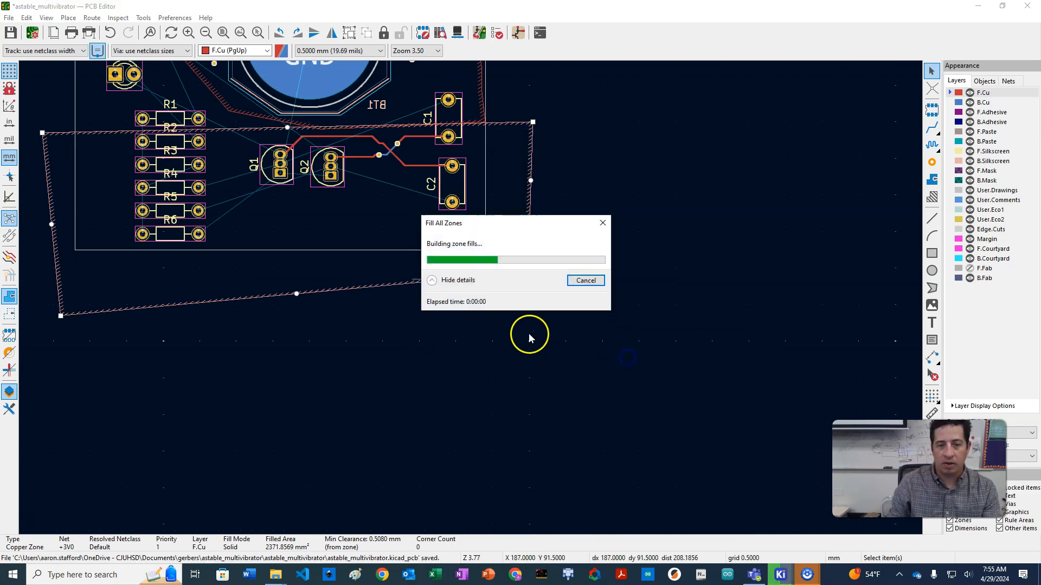
{"action": "scroll", "coordinate": [469, 301], "scroll_direction": "down", "scroll_amount": 4}
{"action": "left_click", "coordinate": [468, 186]}
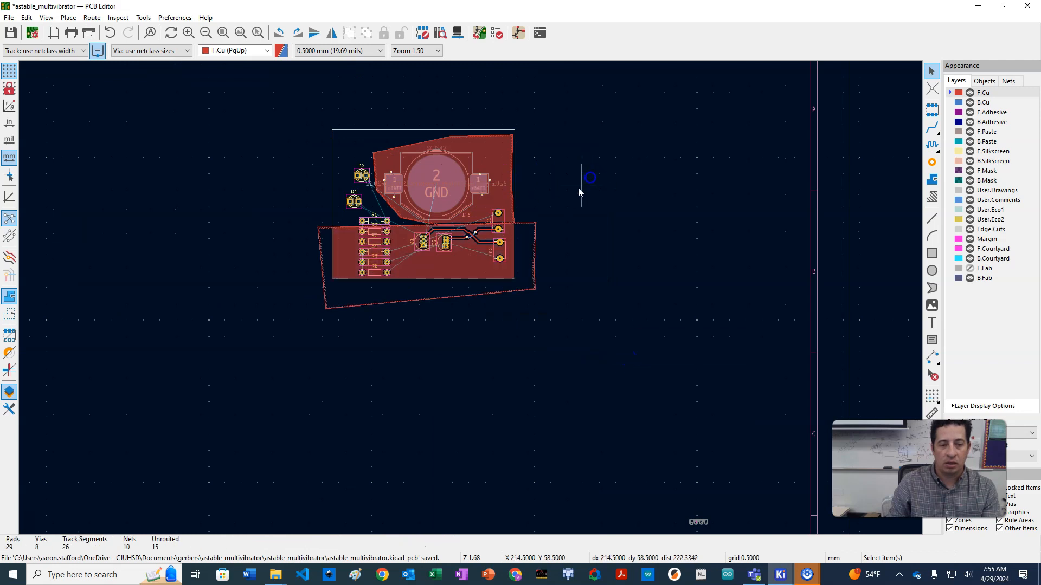
Review the copper zone properties of the +BATT zone and the +3V0 zone, checking their assigned nets
{"action": "scroll", "coordinate": [470, 298], "scroll_direction": "up", "scroll_amount": 6}
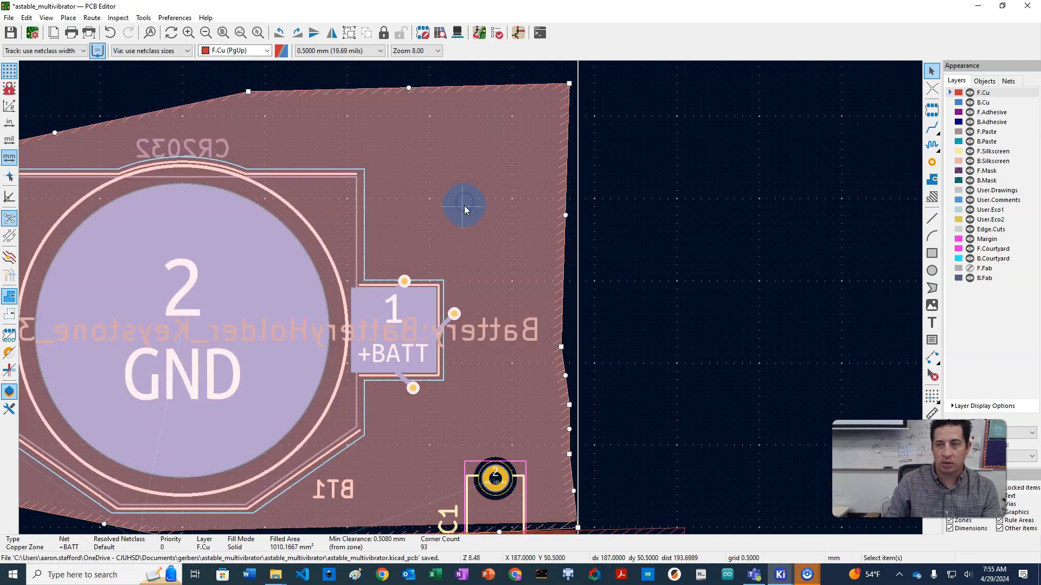
{"action": "right_click", "coordinate": [464, 206]}
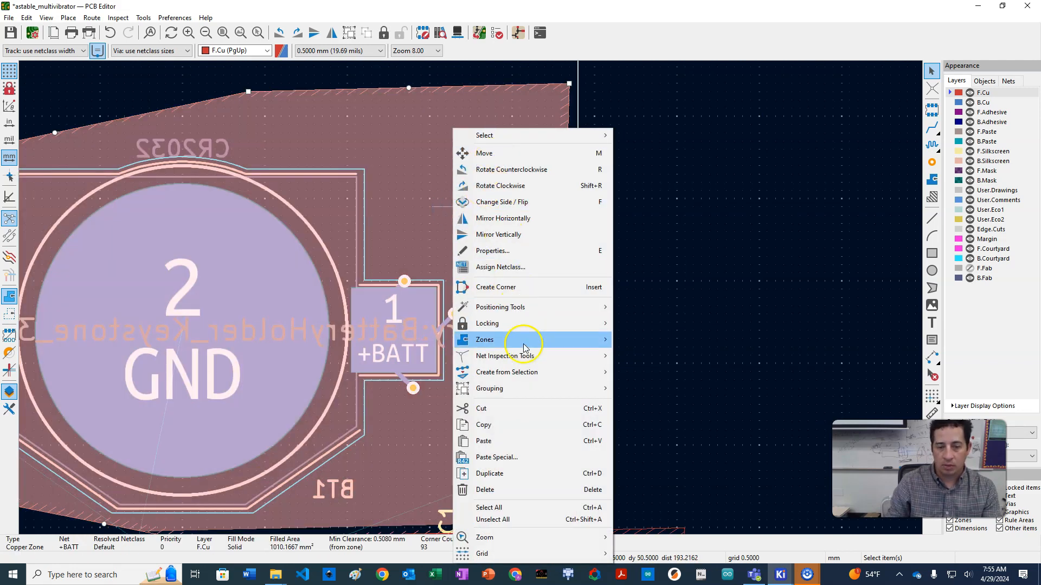
{"action": "left_click", "coordinate": [509, 250]}
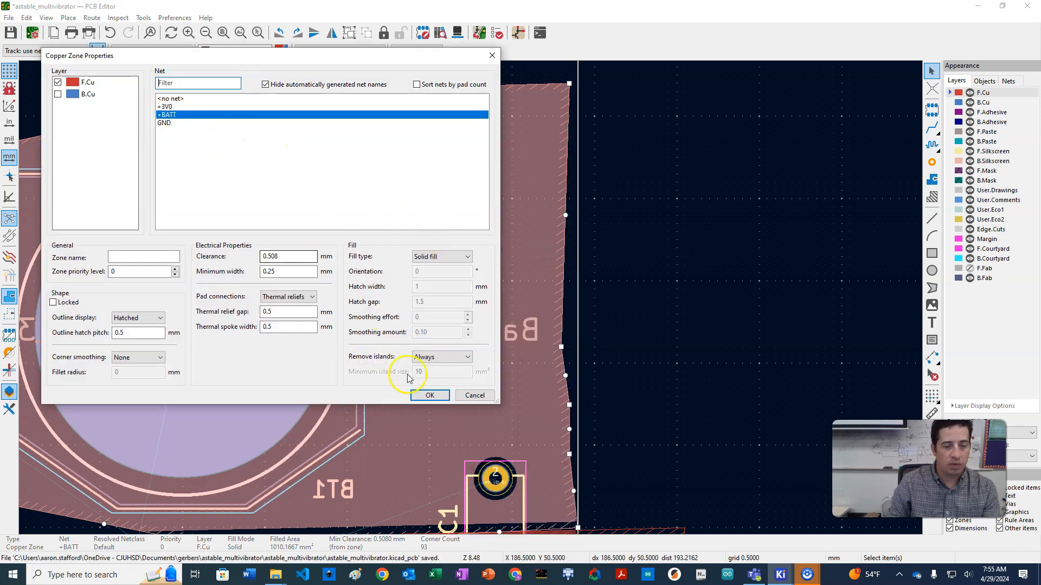
{"action": "left_click", "coordinate": [430, 395]}
{"action": "scroll", "coordinate": [473, 313], "scroll_direction": "down", "scroll_amount": 4}
{"action": "left_click", "coordinate": [445, 400]}
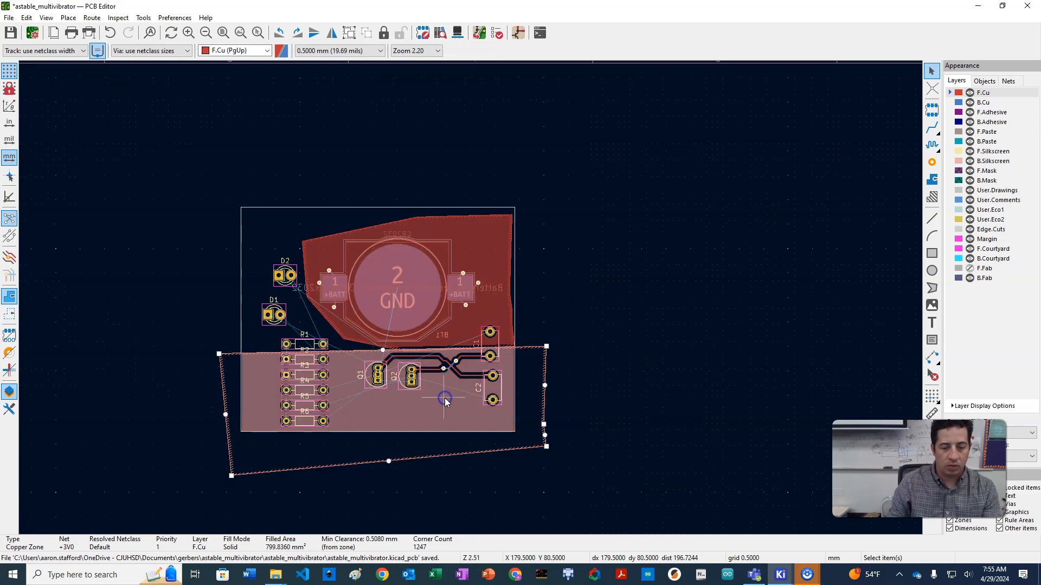
{"action": "double_click", "coordinate": [445, 397]}
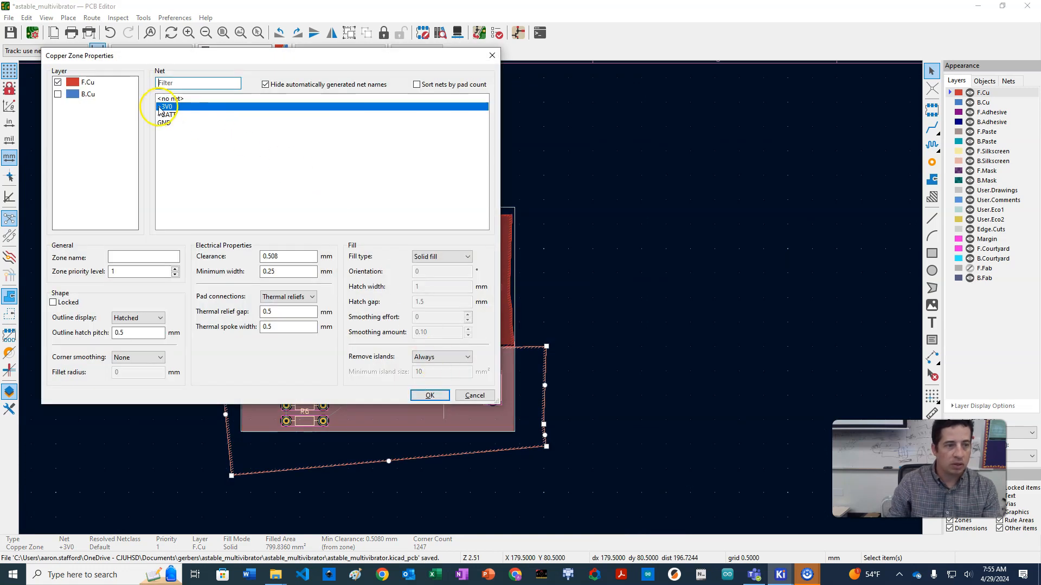
{"action": "left_click", "coordinate": [430, 396]}
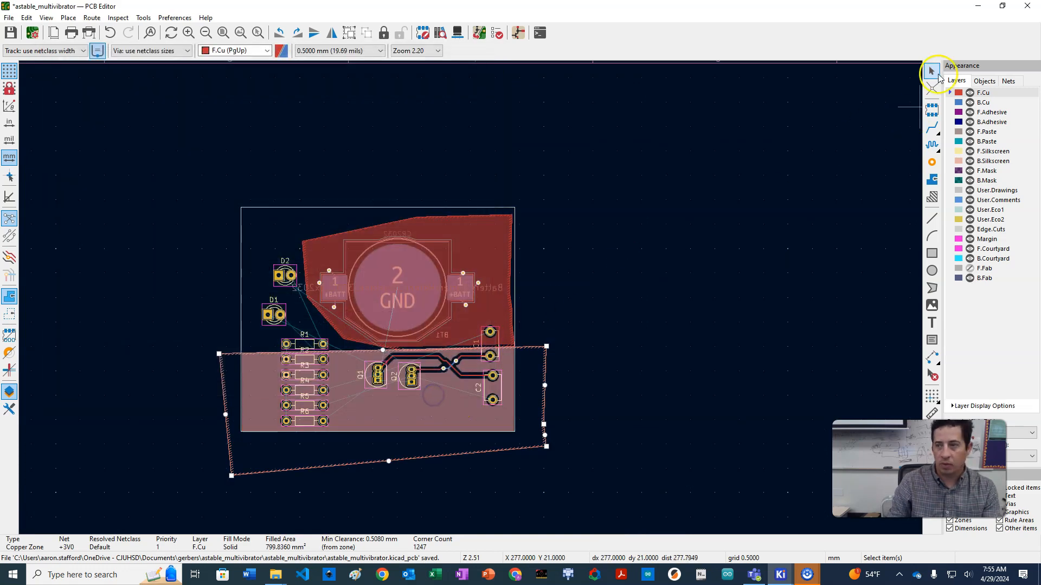
Start a new filled zone on B.Cu from beyond the board's upper-right corner, assigned to the GND net
{"action": "left_click", "coordinate": [958, 101]}
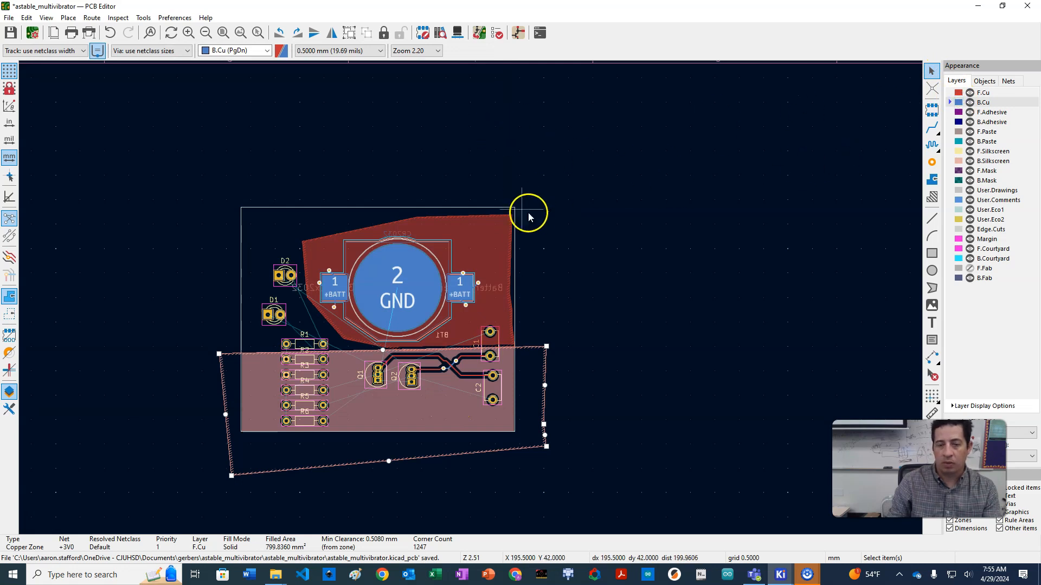
{"action": "left_click", "coordinate": [932, 180]}
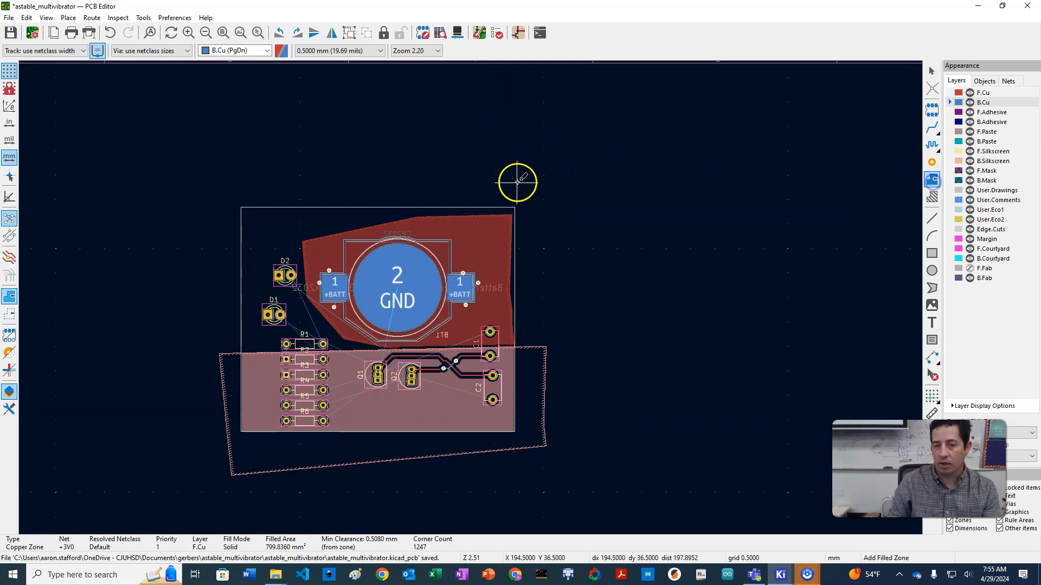
{"action": "left_click", "coordinate": [541, 165]}
{"action": "left_click", "coordinate": [184, 124]}
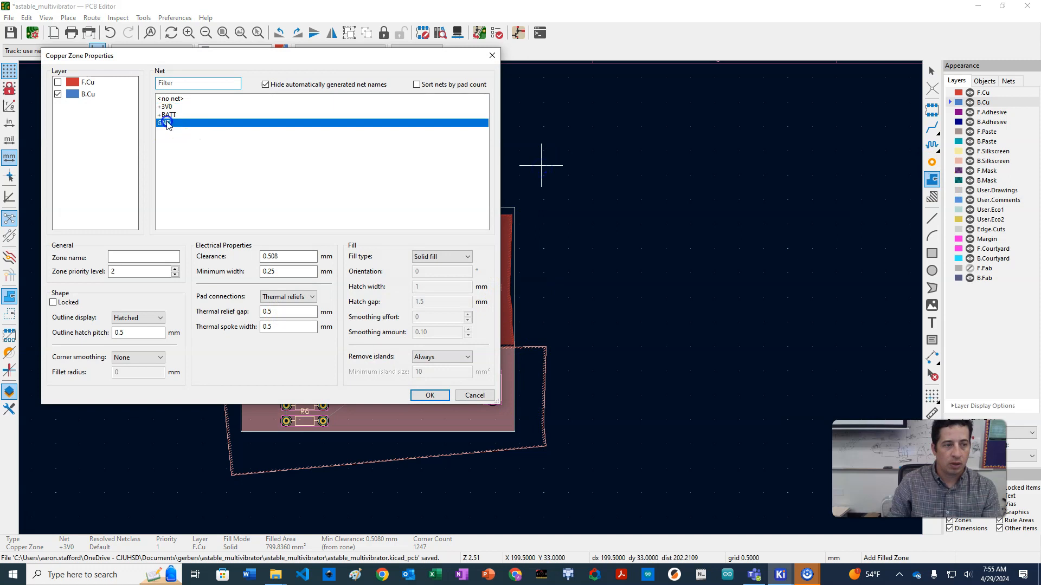
{"action": "left_click", "coordinate": [437, 395]}
Draw the GND zone outline around the whole board, outside the board edge, and close it
{"action": "left_click", "coordinate": [191, 160]}
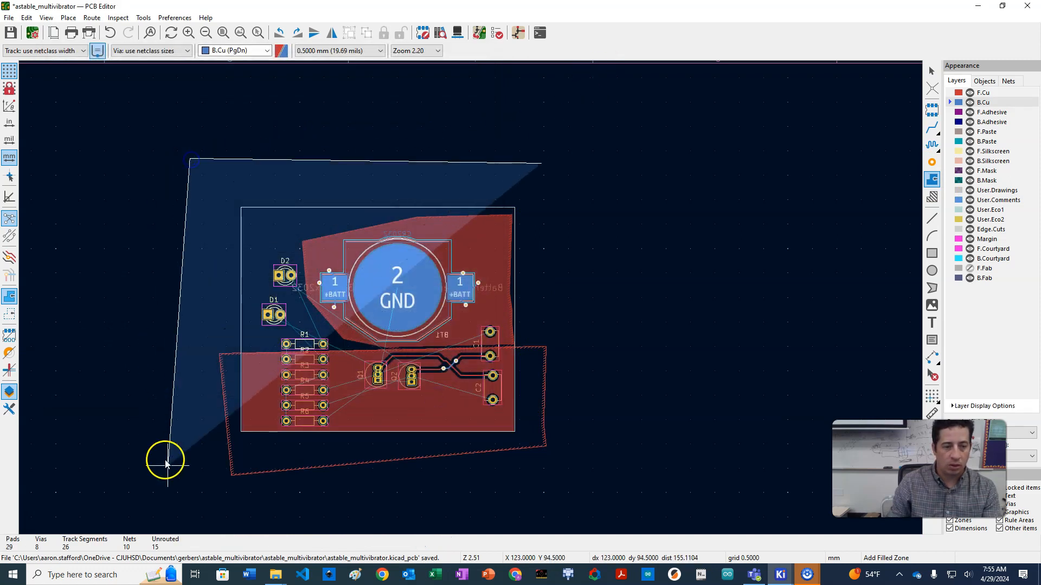
{"action": "left_click", "coordinate": [187, 497]}
{"action": "right_click", "coordinate": [547, 473]}
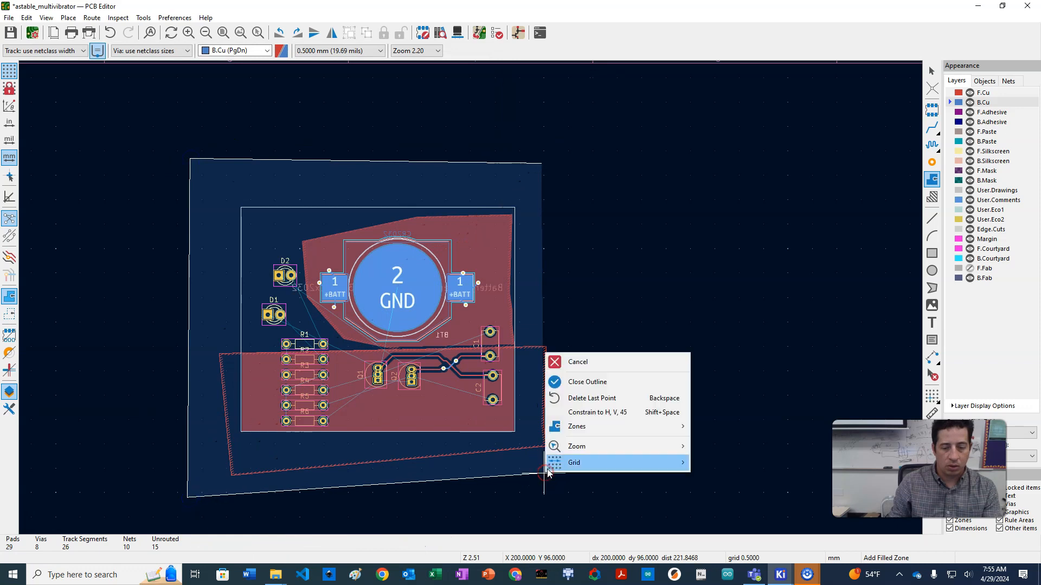
{"action": "left_click", "coordinate": [557, 308]}
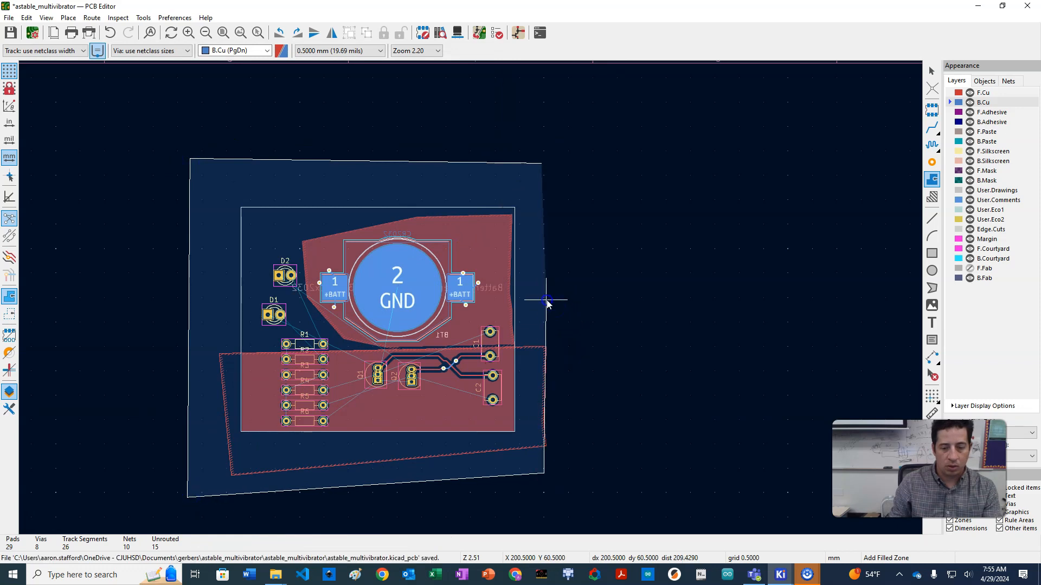
{"action": "double_click", "coordinate": [546, 301]}
Fill all zones so that the new GND zone on B.Cu is poured together with the F.Cu zones
{"action": "right_click", "coordinate": [546, 302]}
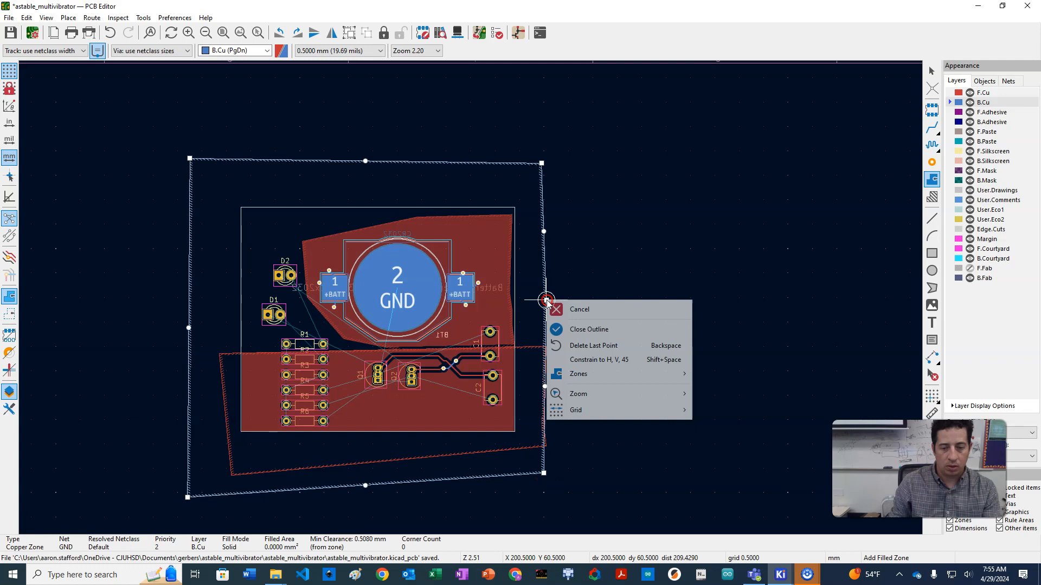
{"action": "mouse_move", "coordinate": [670, 378]}
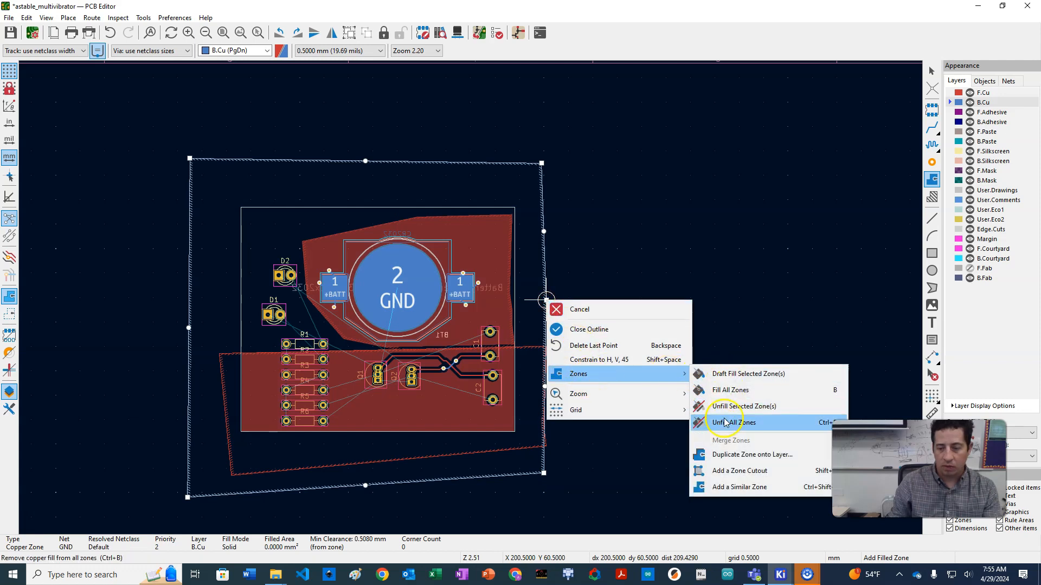
{"action": "left_click", "coordinate": [733, 390]}
{"action": "left_click", "coordinate": [593, 249]}
{"action": "key", "text": "Escape"}
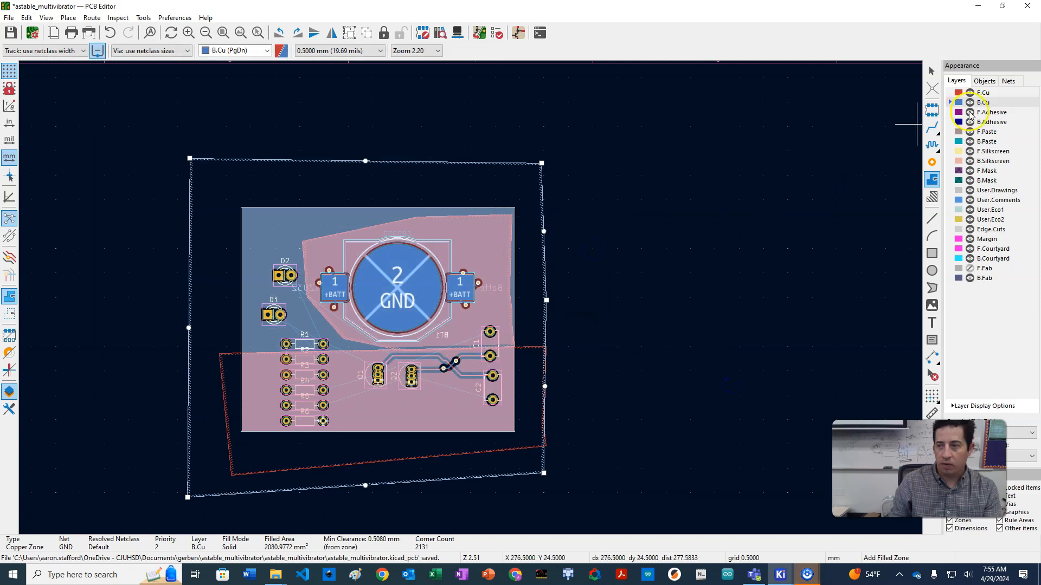
Inspect the zone fills around the battery pads and tracks with F.Cu active, and switch the active layer to B.Cu
{"action": "left_click", "coordinate": [982, 93]}
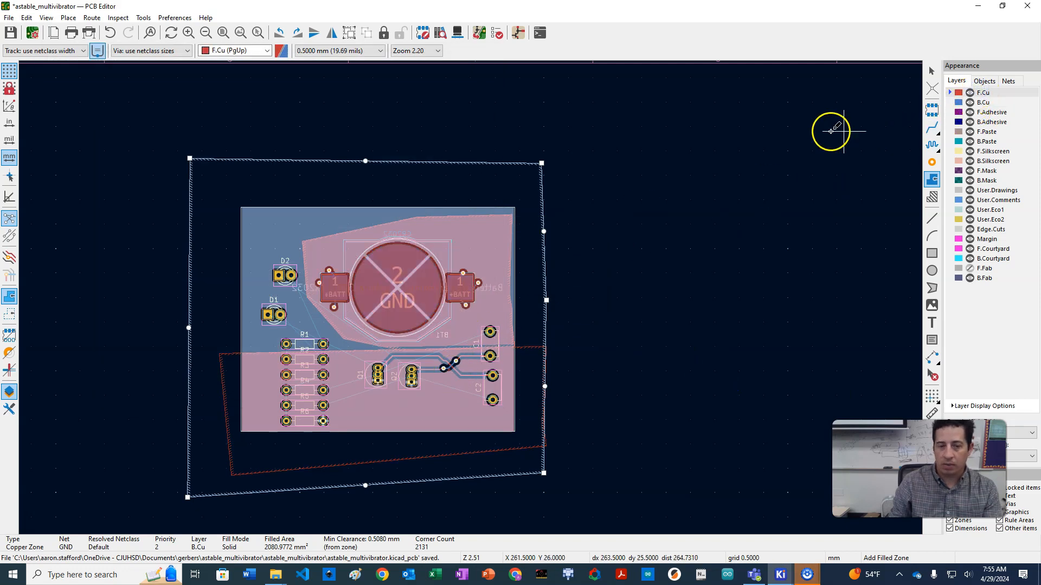
{"action": "key", "text": "Escape"}
{"action": "left_click", "coordinate": [754, 162]}
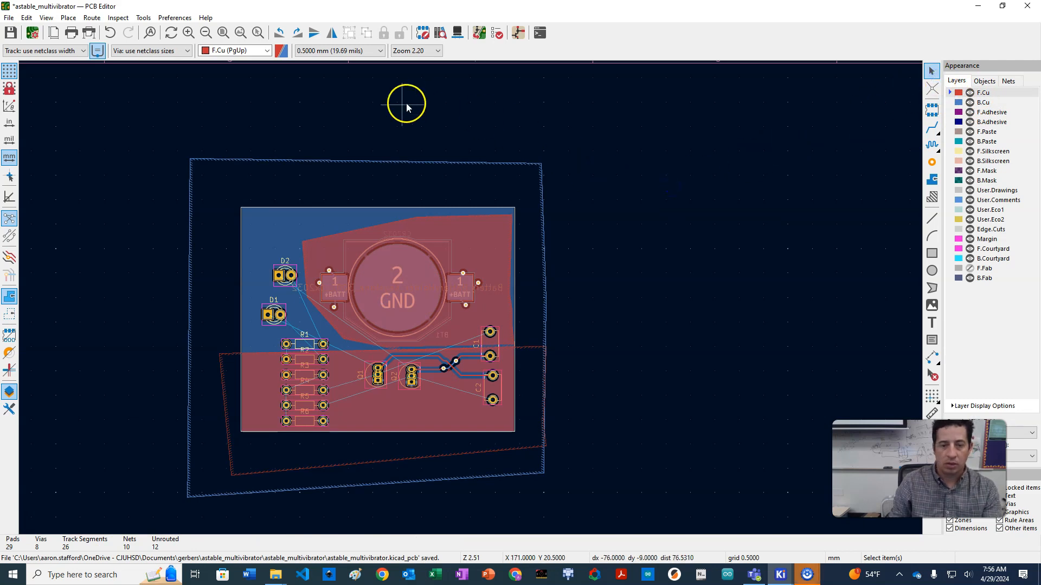
{"action": "scroll", "coordinate": [437, 327], "scroll_direction": "up", "scroll_amount": 3}
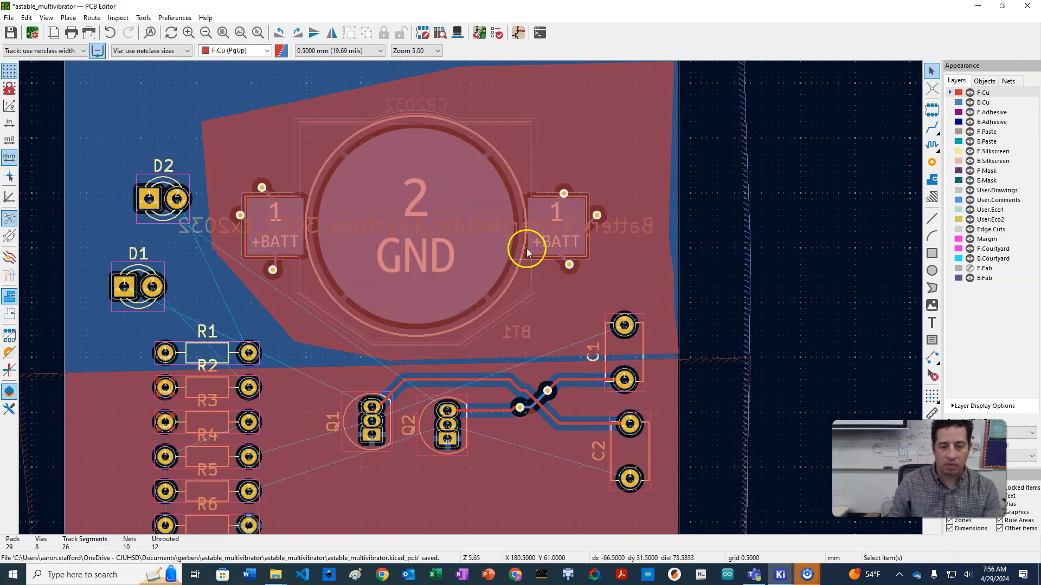
{"action": "scroll", "coordinate": [404, 340], "scroll_direction": "down", "scroll_amount": 3}
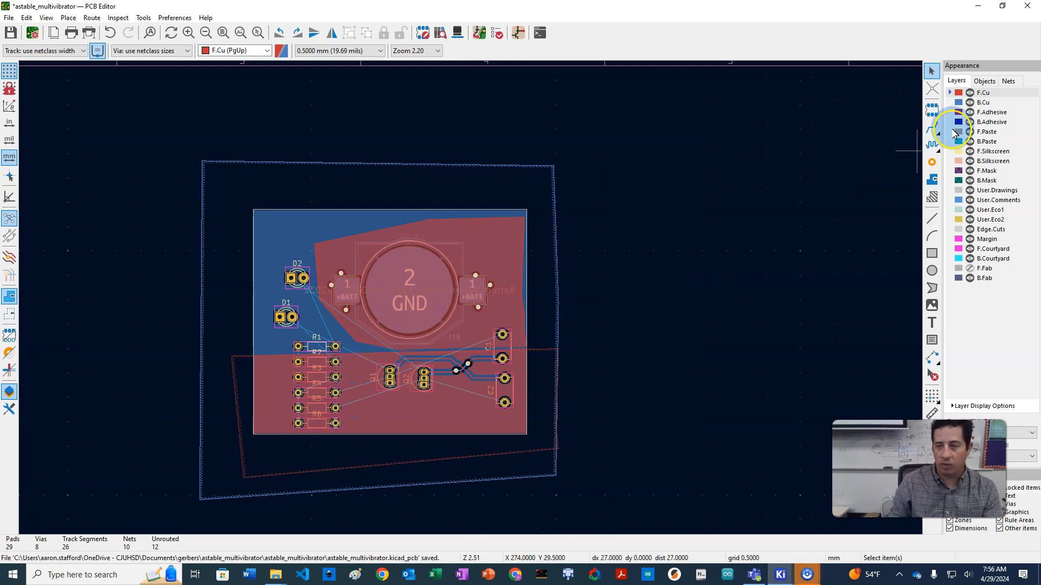
{"action": "left_click", "coordinate": [959, 103]}
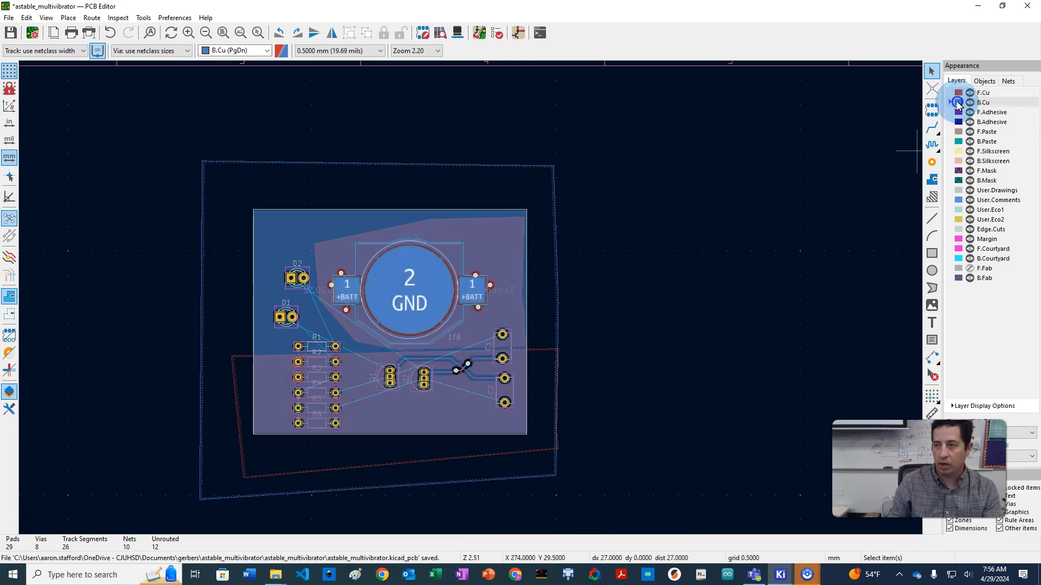
Examine the zone fills on B.Cu around the LED, battery, transistor, capacitor and resistor pads
{"action": "scroll", "coordinate": [404, 290], "scroll_direction": "up", "scroll_amount": 5}
{"action": "scroll", "coordinate": [488, 301], "scroll_direction": "up", "scroll_amount": 2}
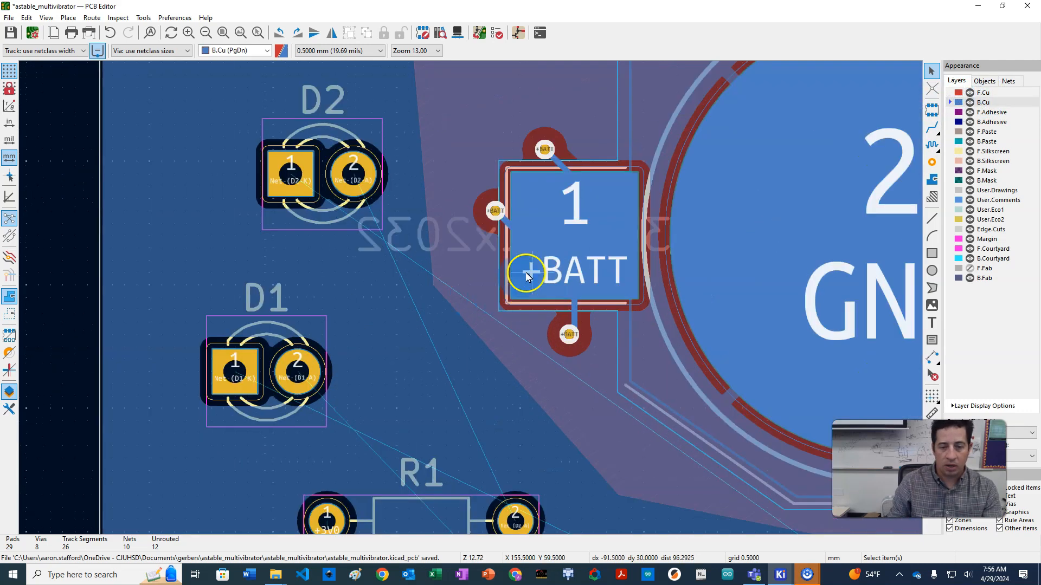
{"action": "scroll", "coordinate": [359, 298], "scroll_direction": "down", "scroll_amount": 4}
{"action": "scroll", "coordinate": [574, 400], "scroll_direction": "down", "scroll_amount": 3}
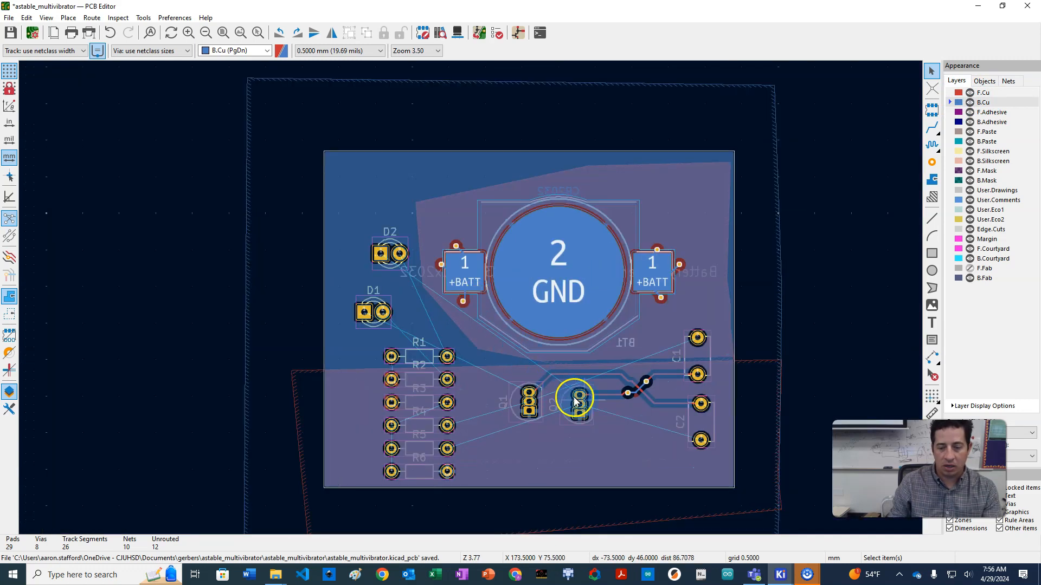
{"action": "scroll", "coordinate": [472, 284], "scroll_direction": "up", "scroll_amount": 5}
{"action": "scroll", "coordinate": [318, 299], "scroll_direction": "down", "scroll_amount": 4}
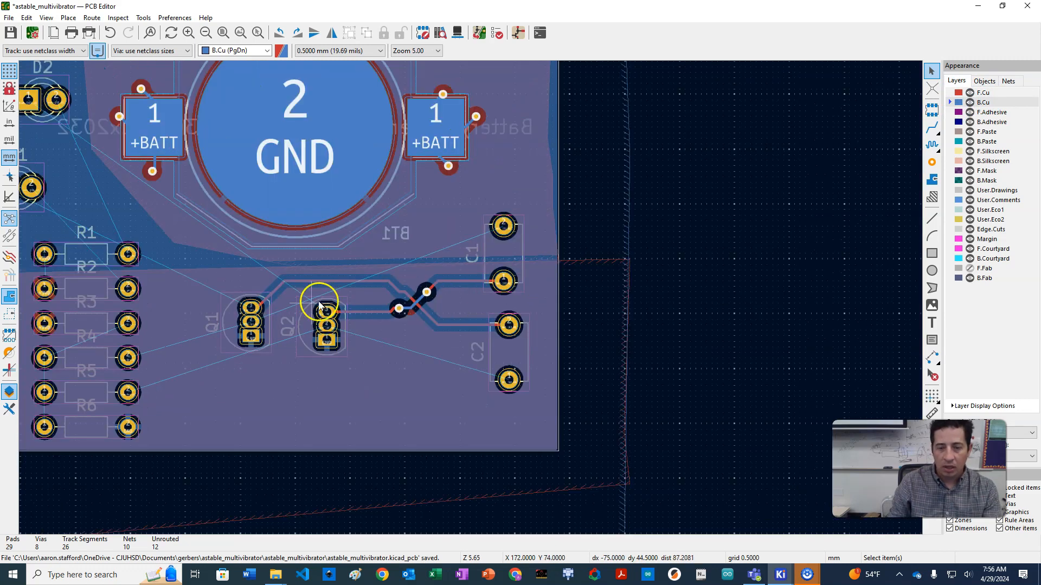
{"action": "scroll", "coordinate": [479, 312], "scroll_direction": "down", "scroll_amount": 1}
{"action": "scroll", "coordinate": [471, 297], "scroll_direction": "up", "scroll_amount": 3}
{"action": "scroll", "coordinate": [471, 297], "scroll_direction": "up", "scroll_amount": 6}
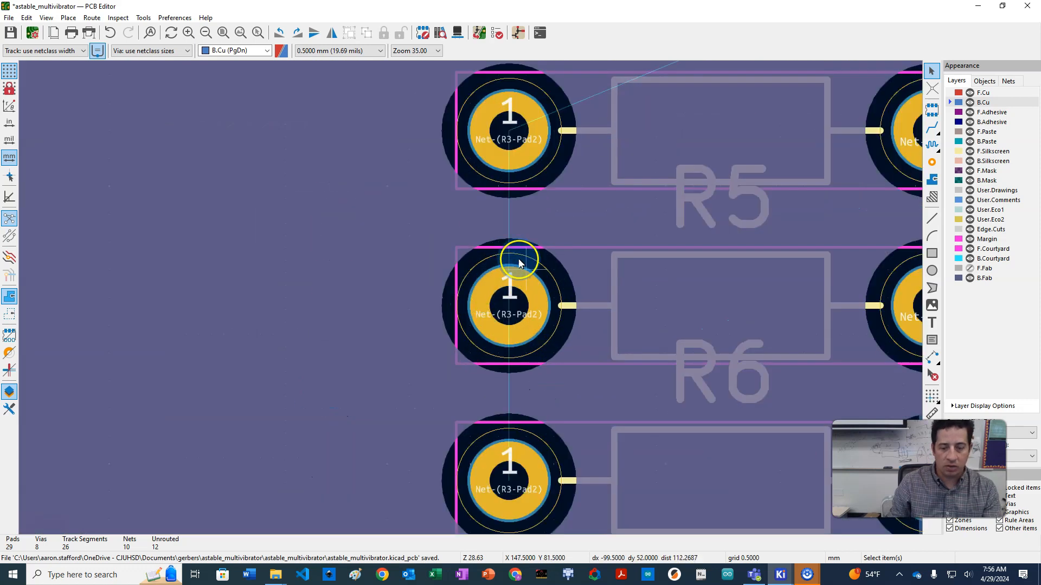
{"action": "scroll", "coordinate": [519, 264], "scroll_direction": "down", "scroll_amount": 2}
{"action": "scroll", "coordinate": [494, 360], "scroll_direction": "down", "scroll_amount": 5}
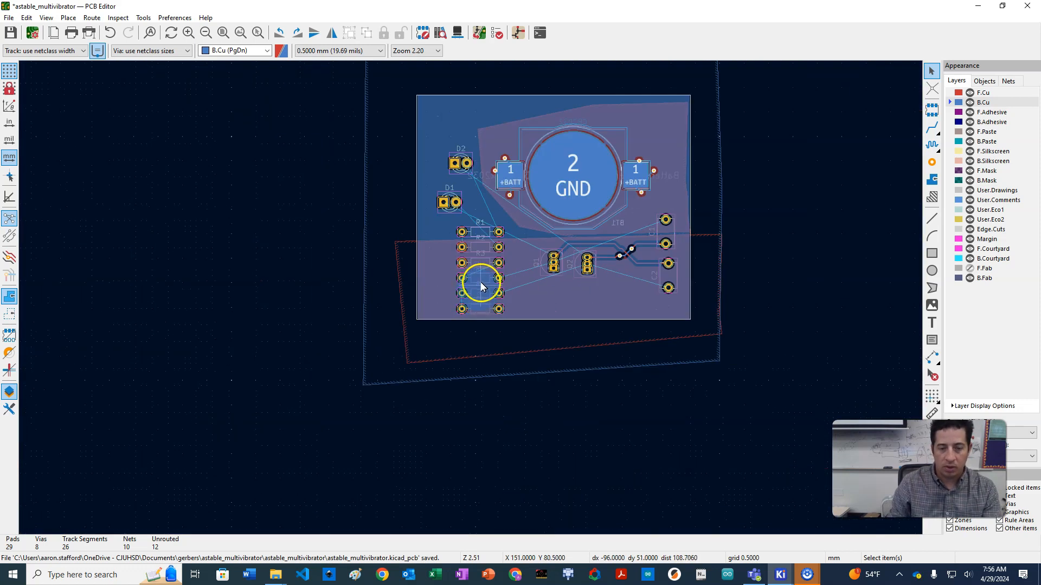
Remove the copper fill from all zones so that only their outlines are drawn
{"action": "left_click", "coordinate": [363, 193]}
{"action": "right_click", "coordinate": [363, 194]}
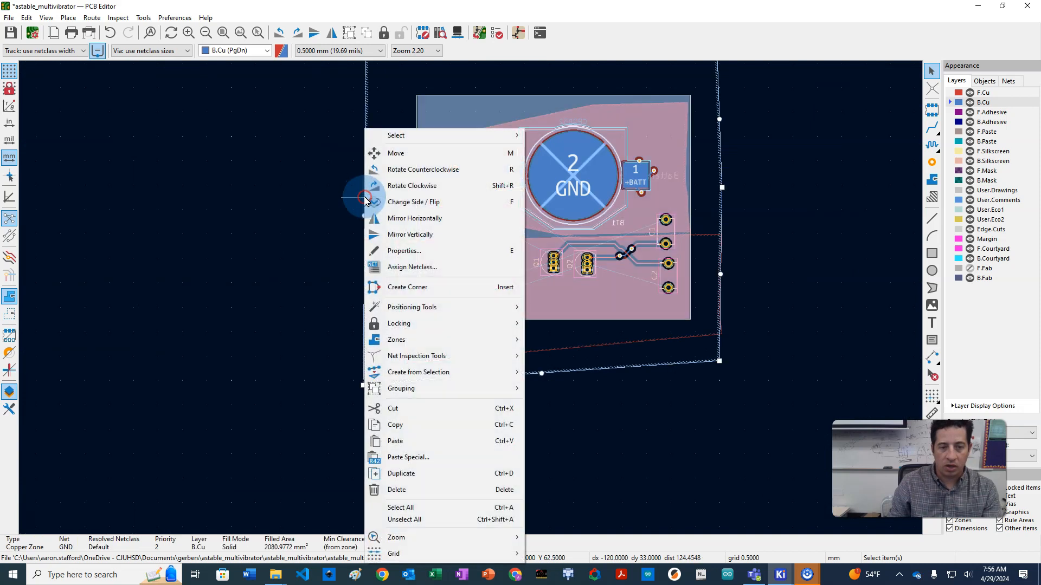
{"action": "mouse_move", "coordinate": [493, 346]}
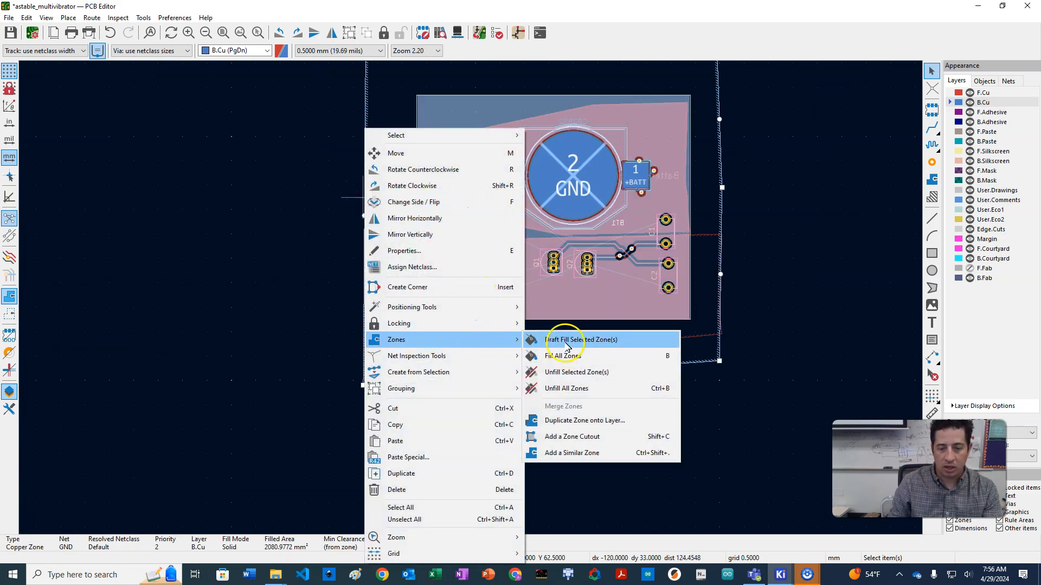
{"action": "left_click", "coordinate": [574, 372]}
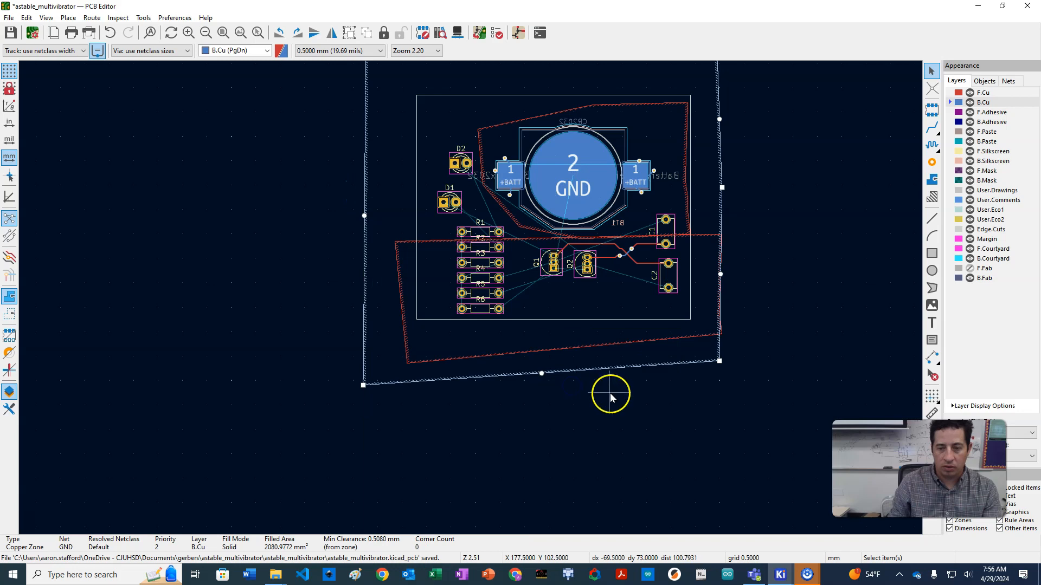
Examine the ratsnest lines and pad nets between resistors R1 to R6, Q1, Q2 and the capacitors
{"action": "scroll", "coordinate": [471, 289], "scroll_direction": "up", "scroll_amount": 3}
{"action": "scroll", "coordinate": [470, 289], "scroll_direction": "up", "scroll_amount": 3}
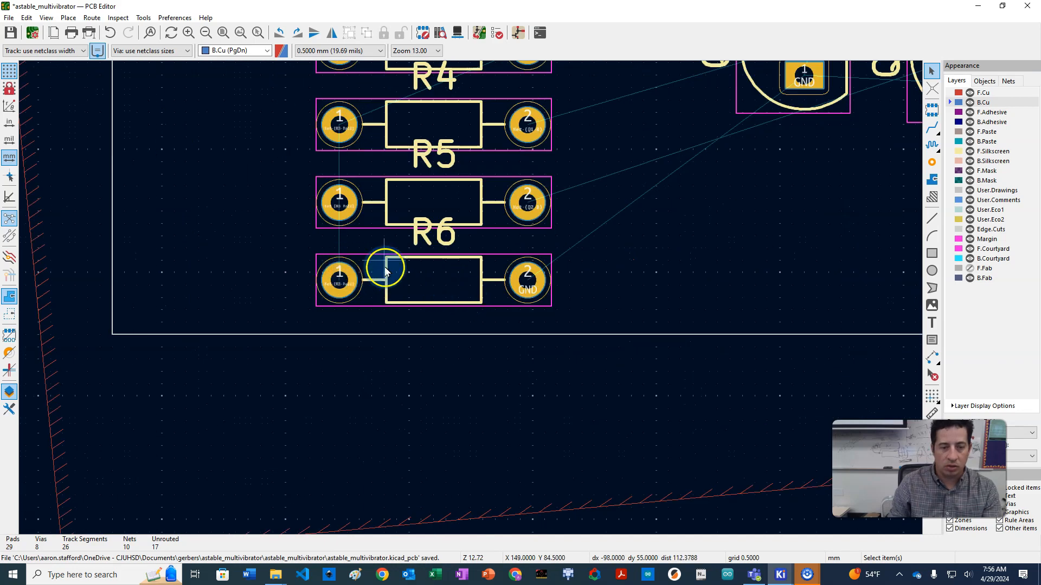
{"action": "scroll", "coordinate": [470, 297], "scroll_direction": "down", "scroll_amount": 3}
{"action": "scroll", "coordinate": [470, 297], "scroll_direction": "up", "scroll_amount": 5}
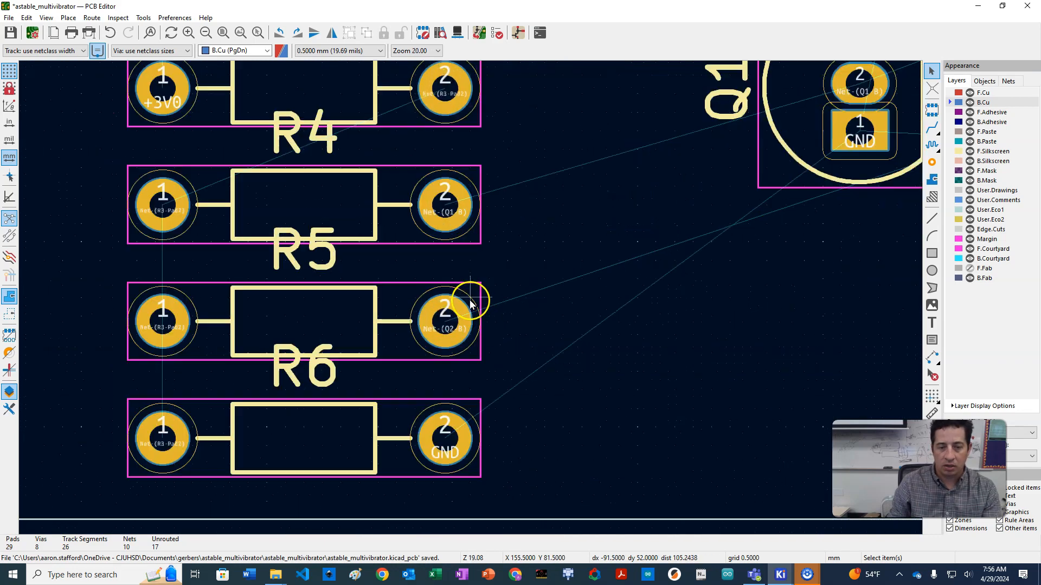
{"action": "scroll", "coordinate": [470, 298], "scroll_direction": "down", "scroll_amount": 10}
{"action": "scroll", "coordinate": [486, 221], "scroll_direction": "up", "scroll_amount": 4}
{"action": "scroll", "coordinate": [499, 328], "scroll_direction": "down", "scroll_amount": 3}
{"action": "scroll", "coordinate": [499, 328], "scroll_direction": "up", "scroll_amount": 4}
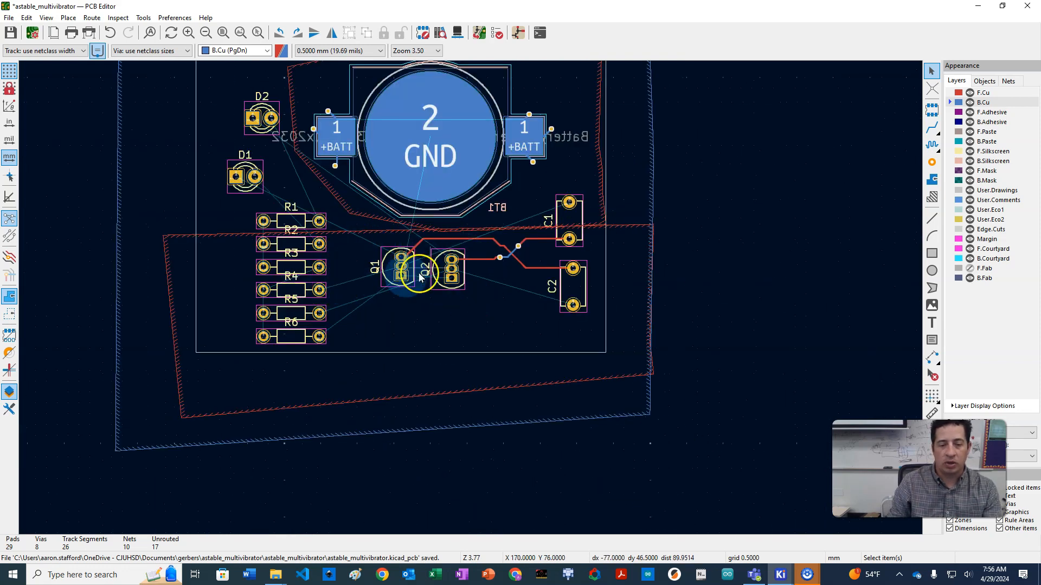
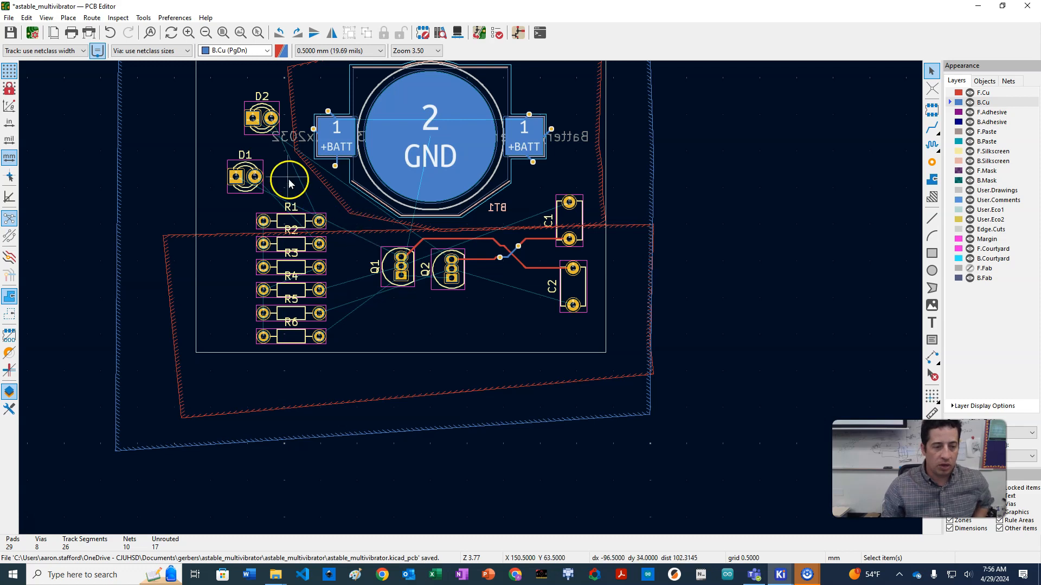
Shift D1 slightly towards the upper right and rotate both D1 and D2 by 180 degrees
{"action": "left_click", "coordinate": [251, 163]}
{"action": "left_click", "coordinate": [250, 166]}
{"action": "mouse_move", "coordinate": [251, 167]}
{"action": "left_mouse_down"}
{"action": "mouse_move", "coordinate": [268, 167]}
{"action": "mouse_move", "coordinate": [261, 174]}
{"action": "left_mouse_up"}
{"action": "key", "text": "r"}
{"action": "key", "text": "r"}
{"action": "left_click", "coordinate": [261, 117]}
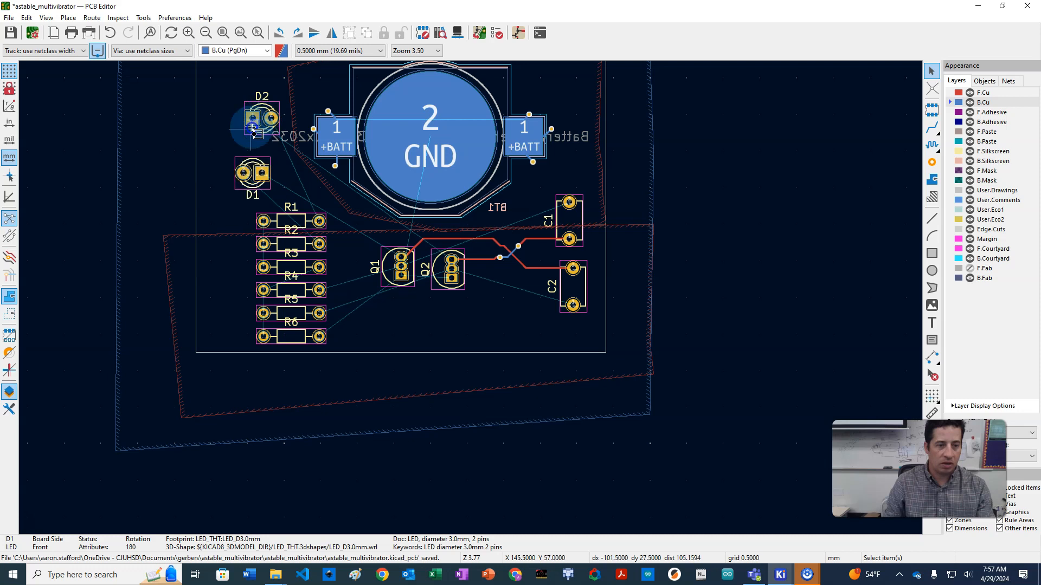
{"action": "key", "text": "r"}
{"action": "key", "text": "r"}
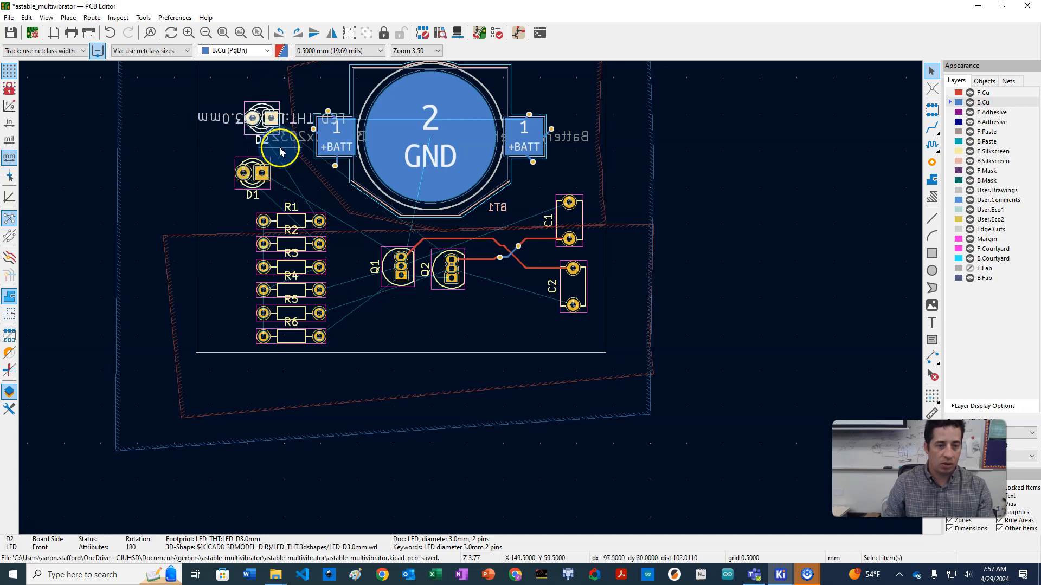
Move R5 and R3 out of the resistor column into the space below Q1 and Q2
{"action": "left_click", "coordinate": [290, 317]}
{"action": "left_click_drag", "start_coordinate": [307, 319], "coordinate": [441, 327]}
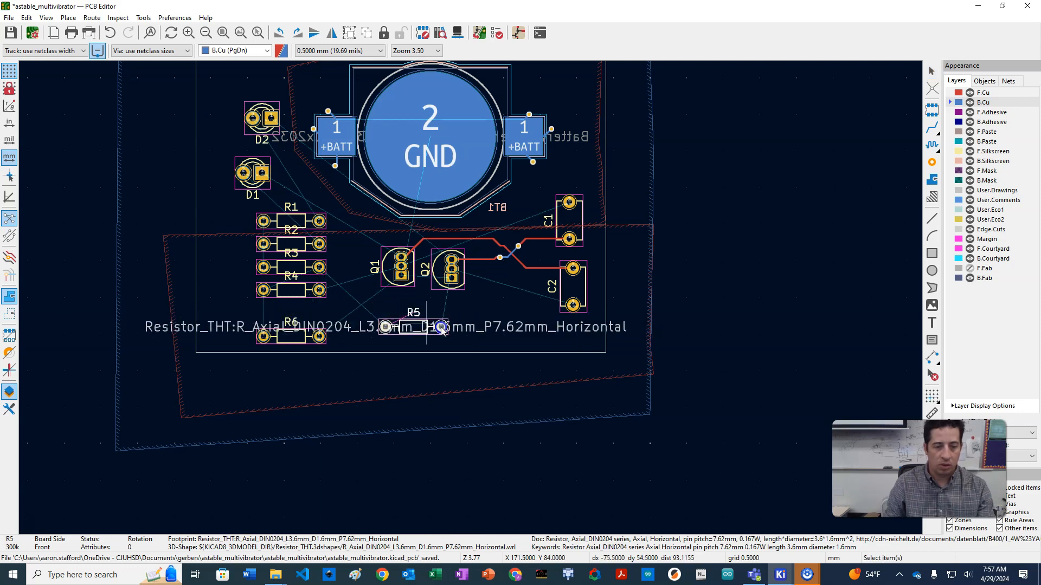
{"action": "left_click", "coordinate": [292, 271]}
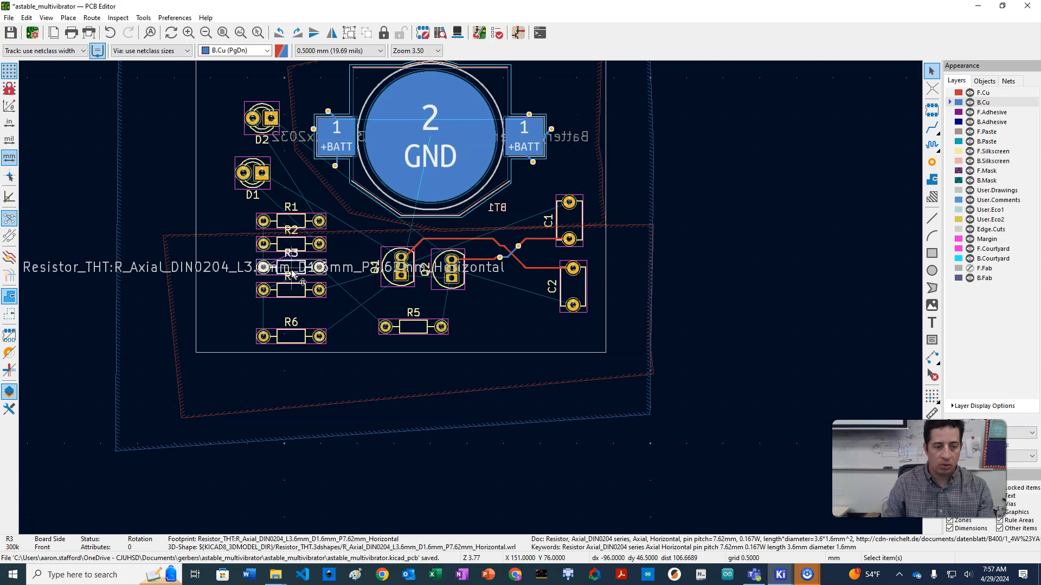
{"action": "scroll", "coordinate": [293, 273], "scroll_direction": "up", "scroll_amount": 5}
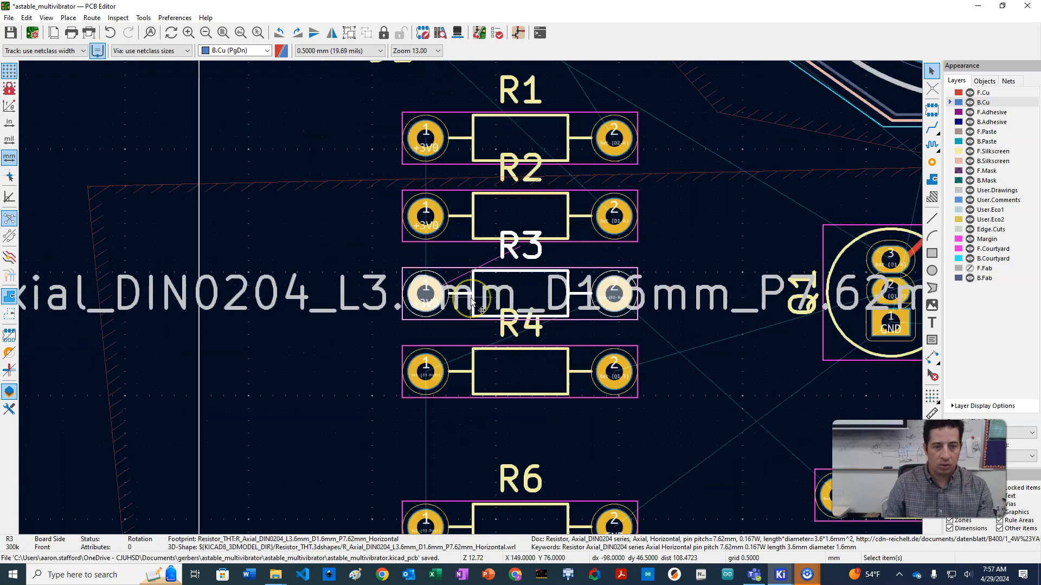
{"action": "scroll", "coordinate": [470, 299], "scroll_direction": "down", "scroll_amount": 2}
{"action": "scroll", "coordinate": [726, 428], "scroll_direction": "up", "scroll_amount": 5}
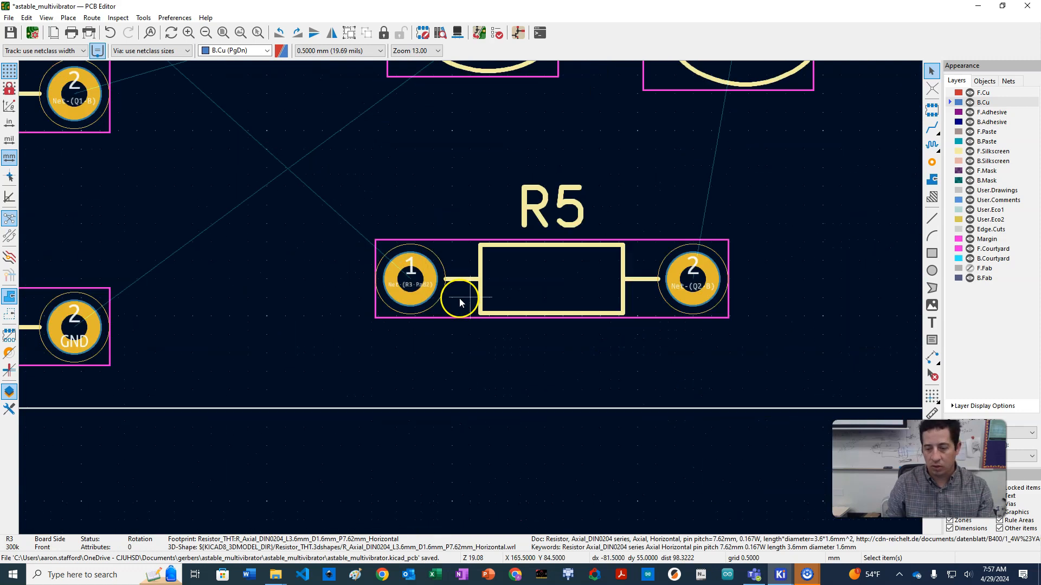
{"action": "scroll", "coordinate": [372, 260], "scroll_direction": "down", "scroll_amount": 6}
{"action": "left_click_drag", "start_coordinate": [340, 213], "coordinate": [468, 262]}
Place R5 below Q2 near the lower board edge and line R3 up in the same row on its left
{"action": "double_click", "coordinate": [518, 297]}
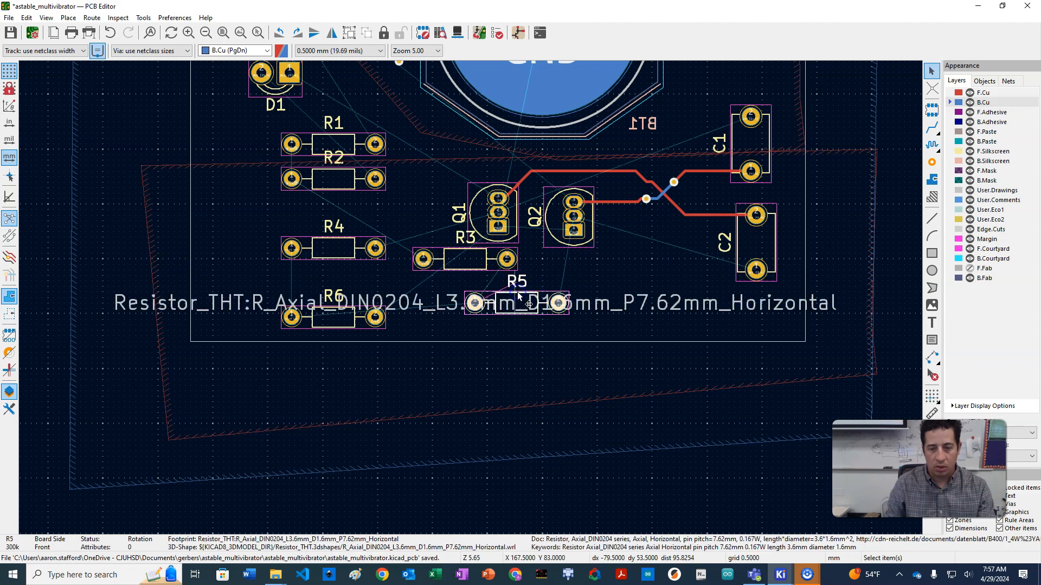
{"action": "left_click", "coordinate": [466, 434]}
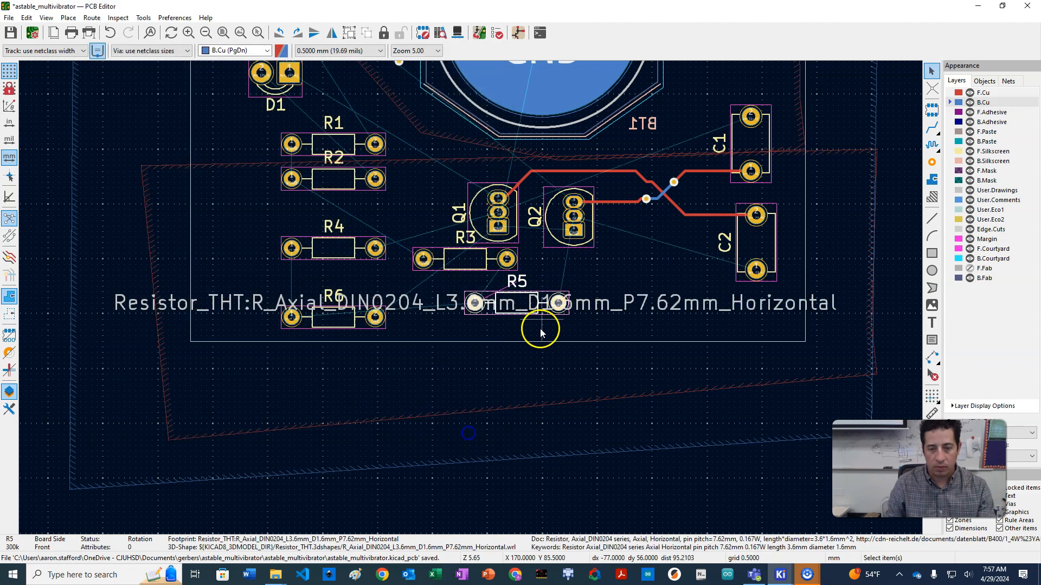
{"action": "left_click", "coordinate": [518, 274]}
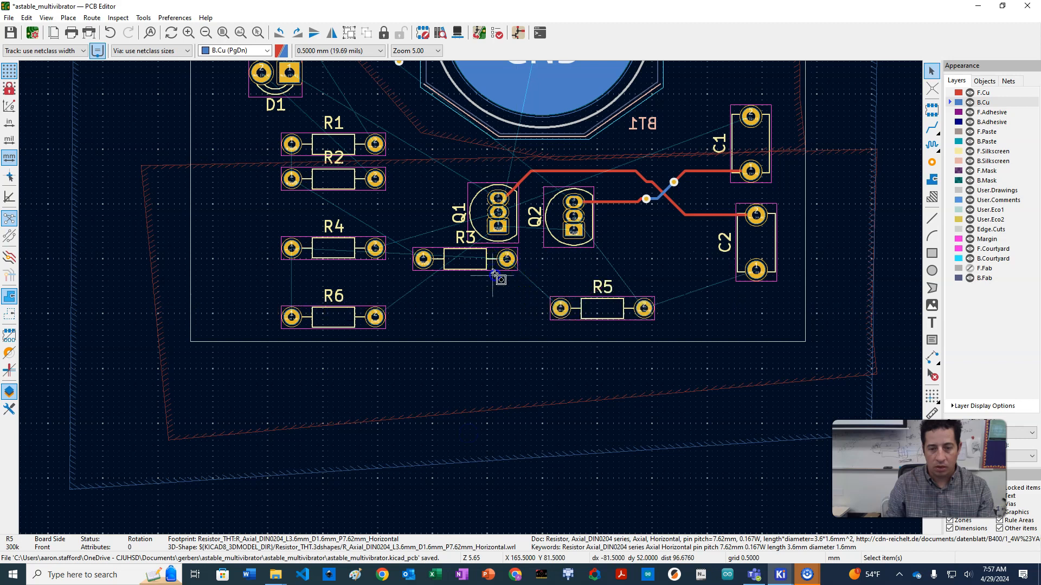
{"action": "left_click", "coordinate": [479, 268]}
{"action": "left_click_drag", "start_coordinate": [479, 269], "coordinate": [502, 320]}
{"action": "left_click", "coordinate": [505, 375]}
Move R4 out of the resistor column to just left of Q1
{"action": "left_click", "coordinate": [352, 257]}
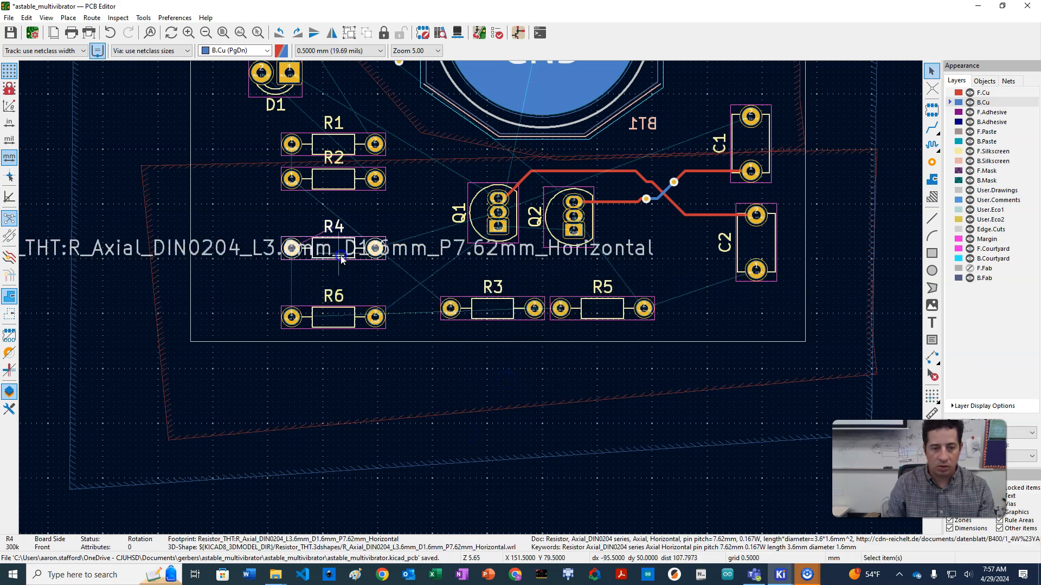
{"action": "scroll", "coordinate": [352, 258], "scroll_direction": "up", "scroll_amount": 3}
{"action": "scroll", "coordinate": [361, 288], "scroll_direction": "up", "scroll_amount": 3}
{"action": "scroll", "coordinate": [360, 290], "scroll_direction": "down", "scroll_amount": 5}
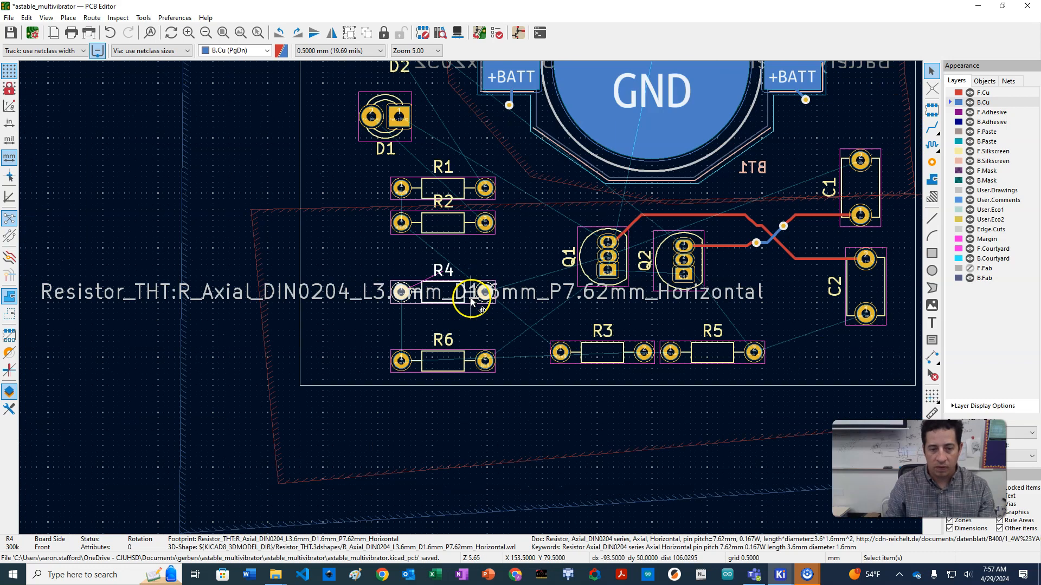
{"action": "left_click_drag", "start_coordinate": [437, 297], "coordinate": [515, 261]}
{"action": "left_click", "coordinate": [515, 301]}
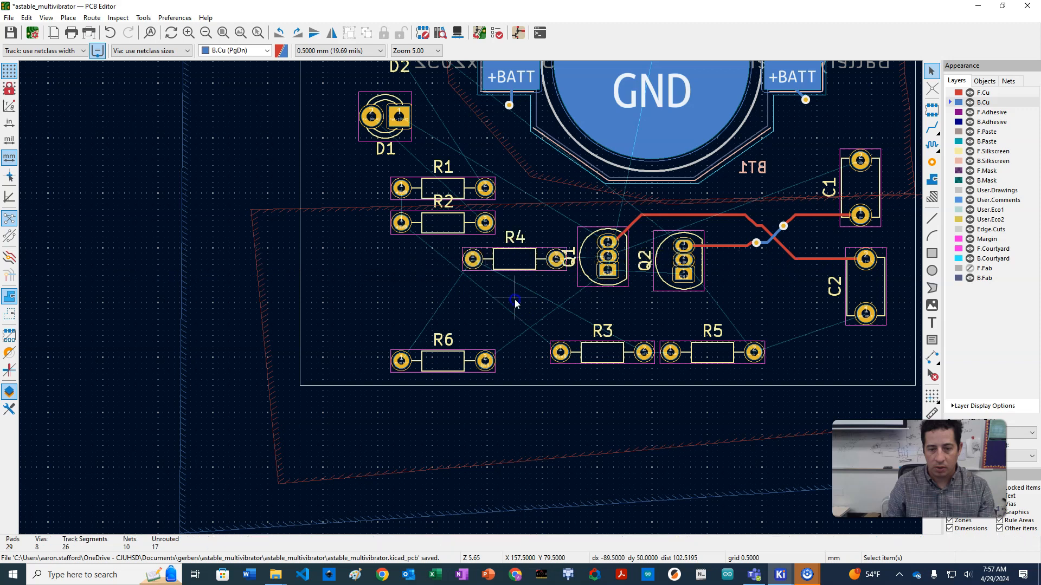
Move R6 directly below R4, leaving its footprint properties unedited
{"action": "double_click", "coordinate": [459, 365]}
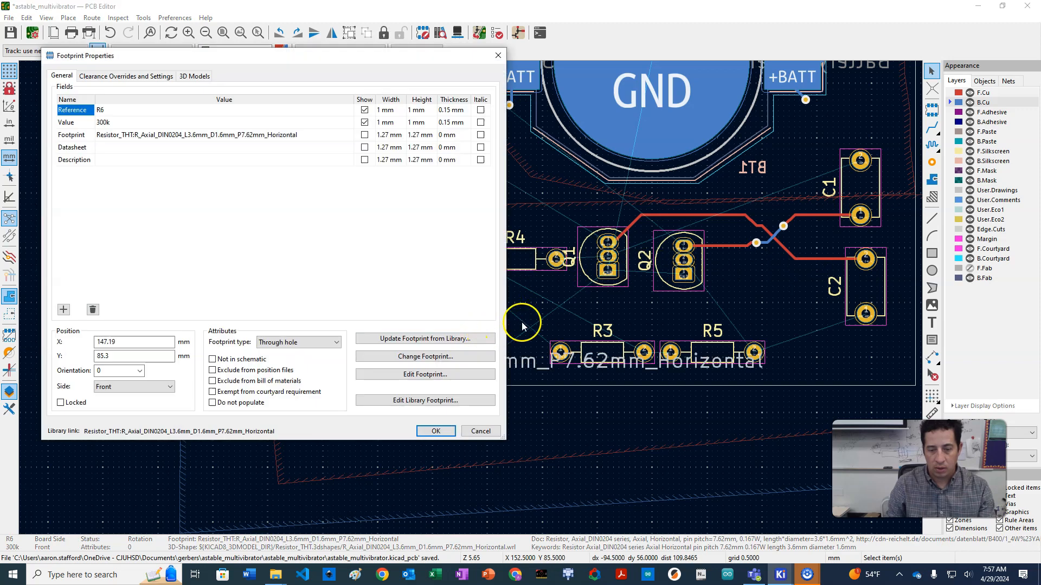
{"action": "left_click", "coordinate": [480, 431]}
{"action": "left_click_drag", "start_coordinate": [449, 357], "coordinate": [516, 291]}
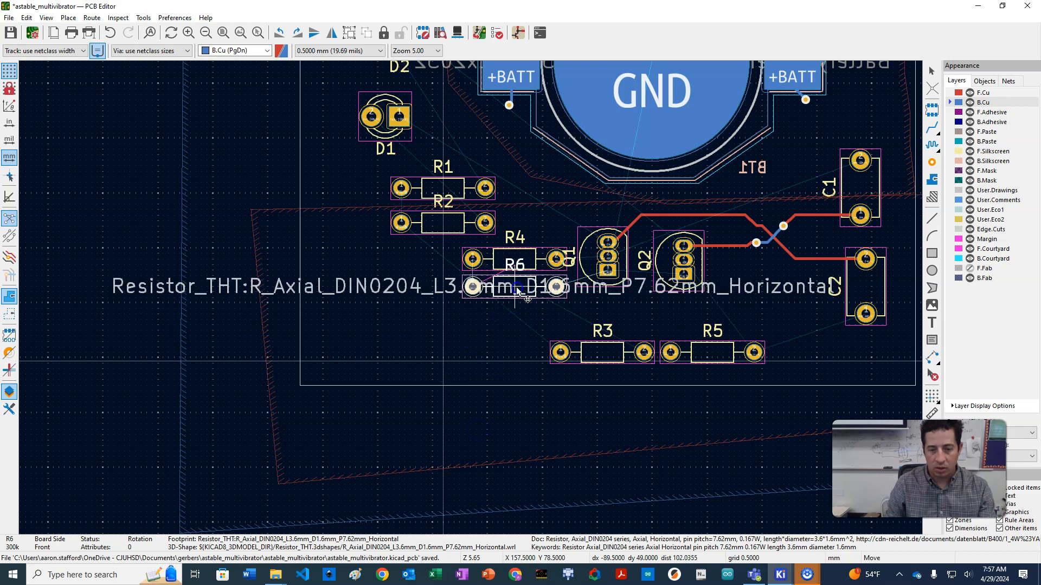
{"action": "left_click", "coordinate": [444, 350]}
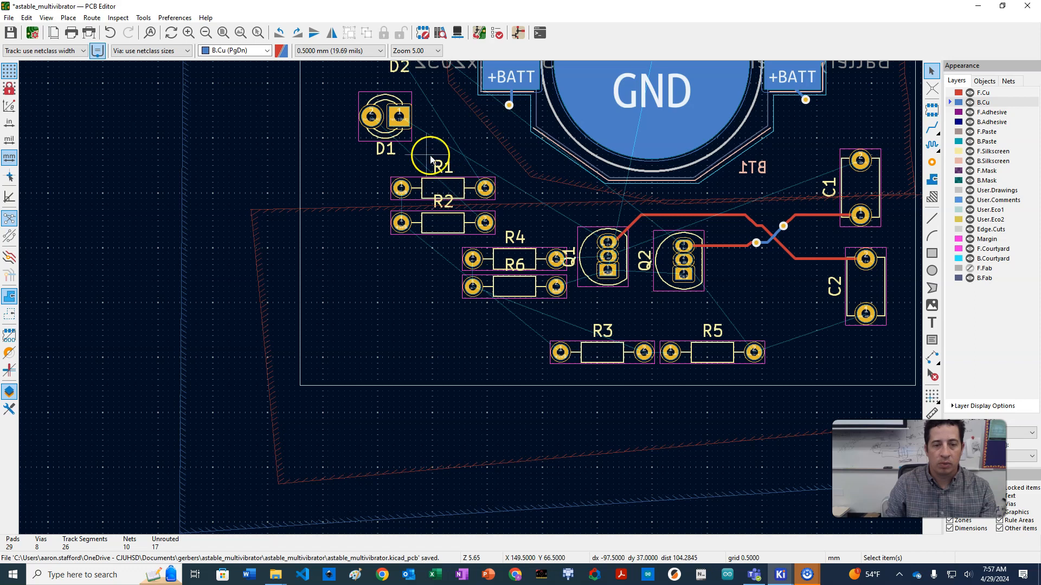
Rearrange the LED parts, placing R1 just above D1 and R2 just below it, with D1 shifted towards the lower right
{"action": "left_click", "coordinate": [436, 180]}
{"action": "left_click_drag", "start_coordinate": [444, 177], "coordinate": [390, 86]}
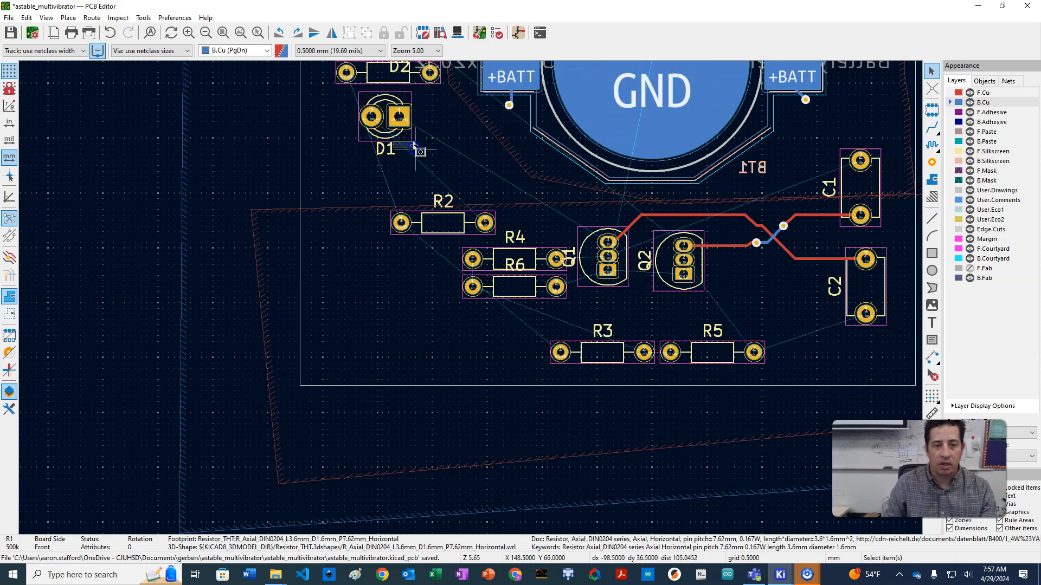
{"action": "left_click", "coordinate": [394, 141]}
{"action": "left_click_drag", "start_coordinate": [396, 142], "coordinate": [437, 146]}
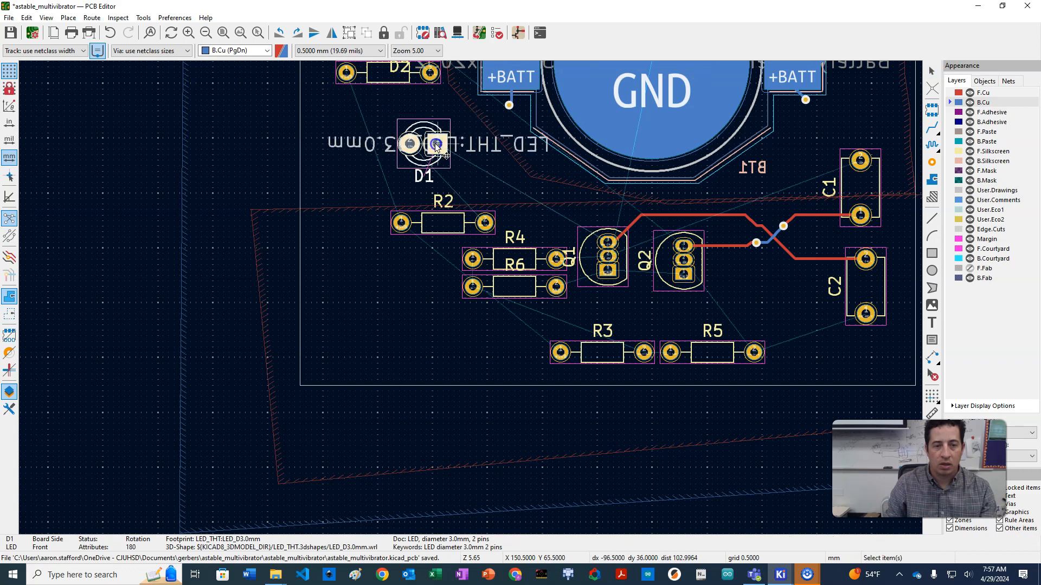
{"action": "left_click", "coordinate": [450, 212]}
{"action": "left_click_drag", "start_coordinate": [450, 212], "coordinate": [421, 191]}
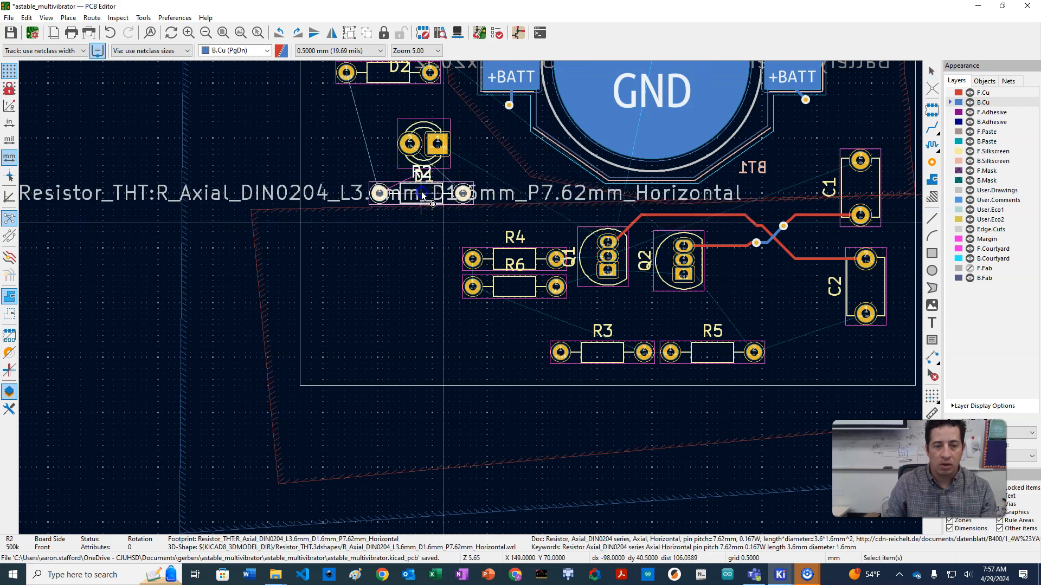
Inspect the +3V0 copper zone's properties and its zone and net inspection options, leaving everything unedited
{"action": "left_click", "coordinate": [444, 210]}
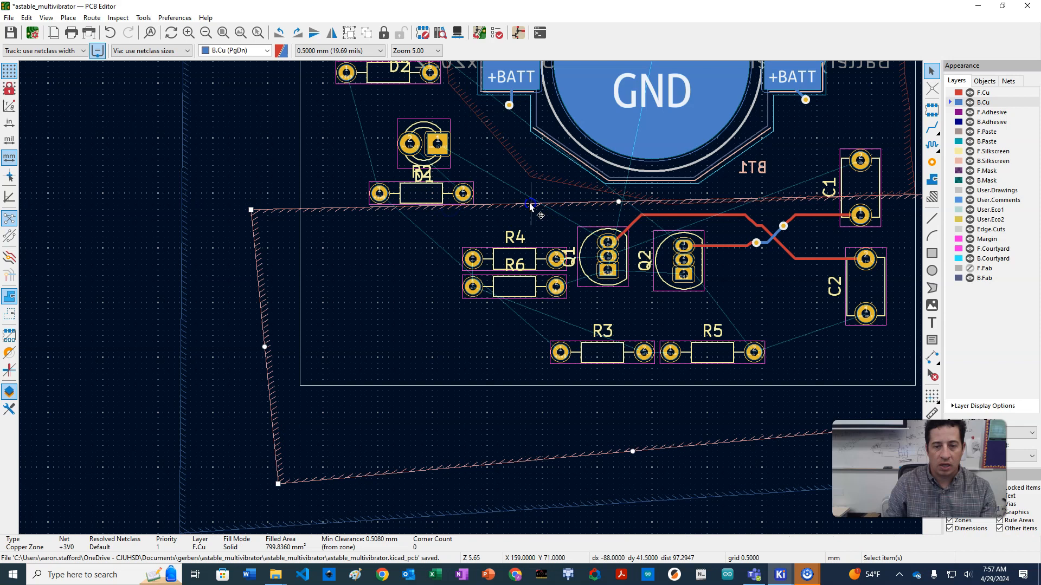
{"action": "right_click", "coordinate": [530, 204]}
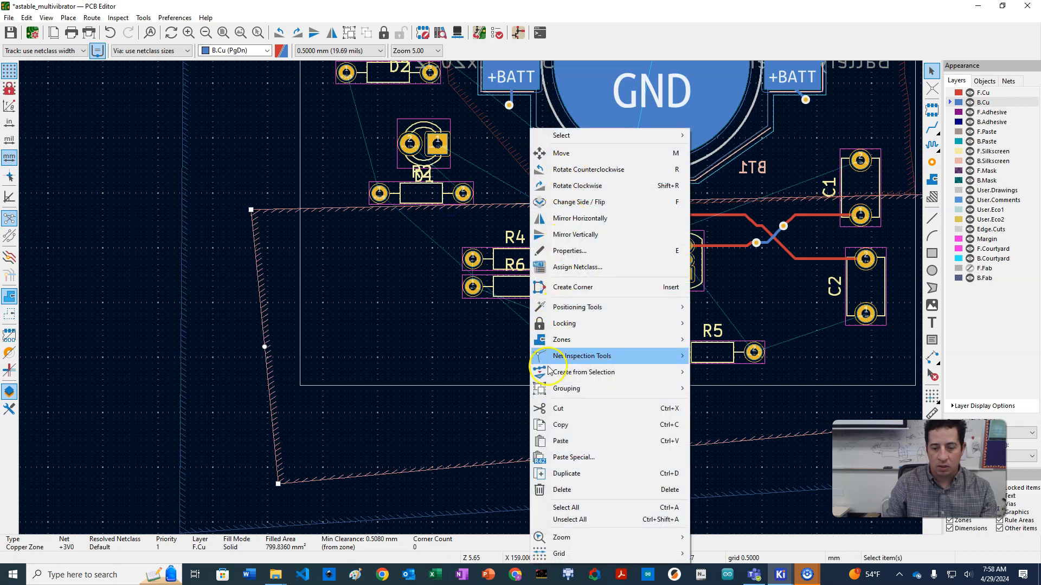
{"action": "left_click", "coordinate": [357, 207]}
{"action": "double_click", "coordinate": [357, 207]}
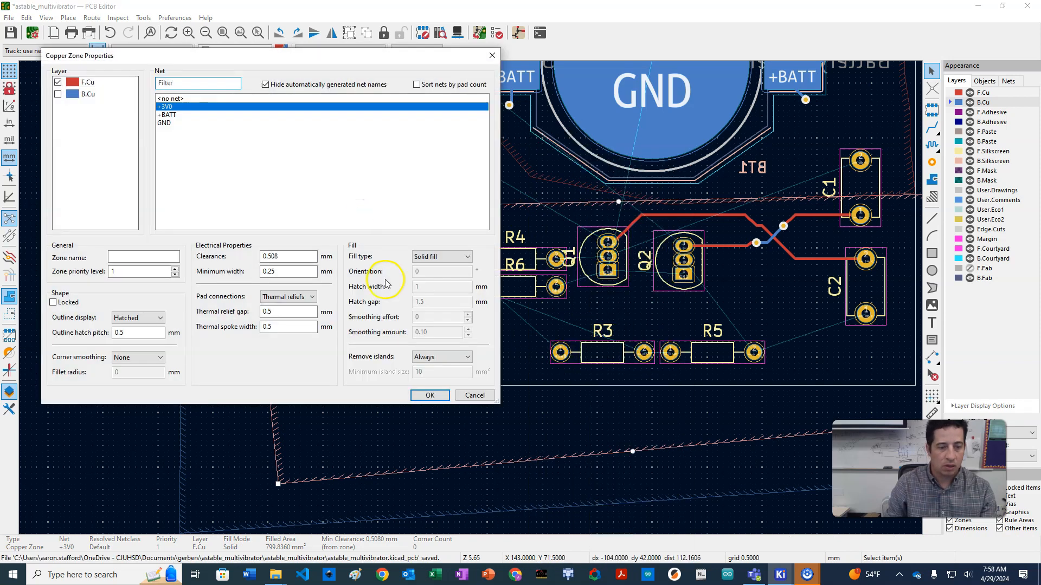
{"action": "left_click", "coordinate": [473, 395]}
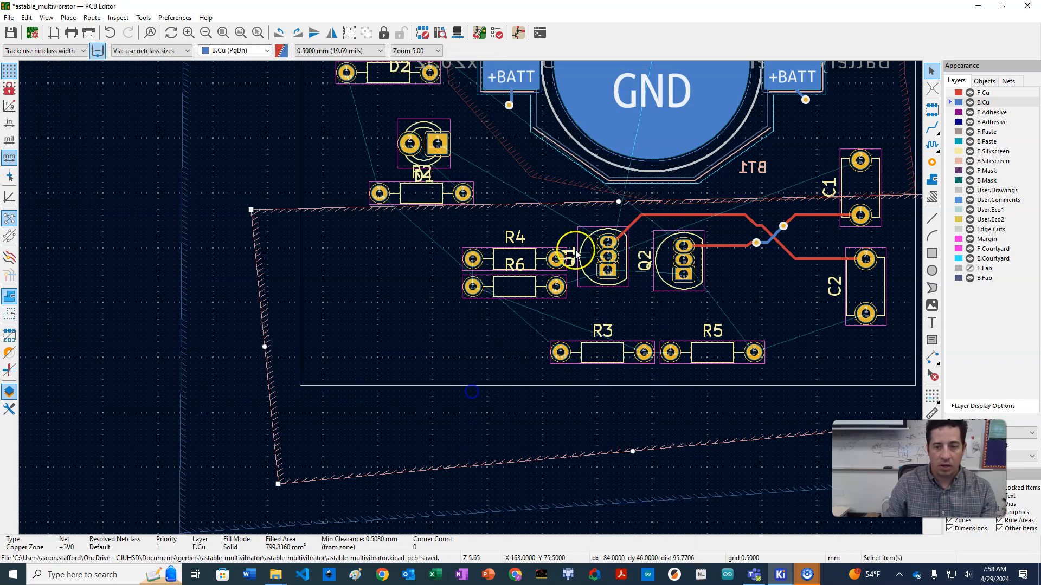
{"action": "right_click", "coordinate": [572, 207]}
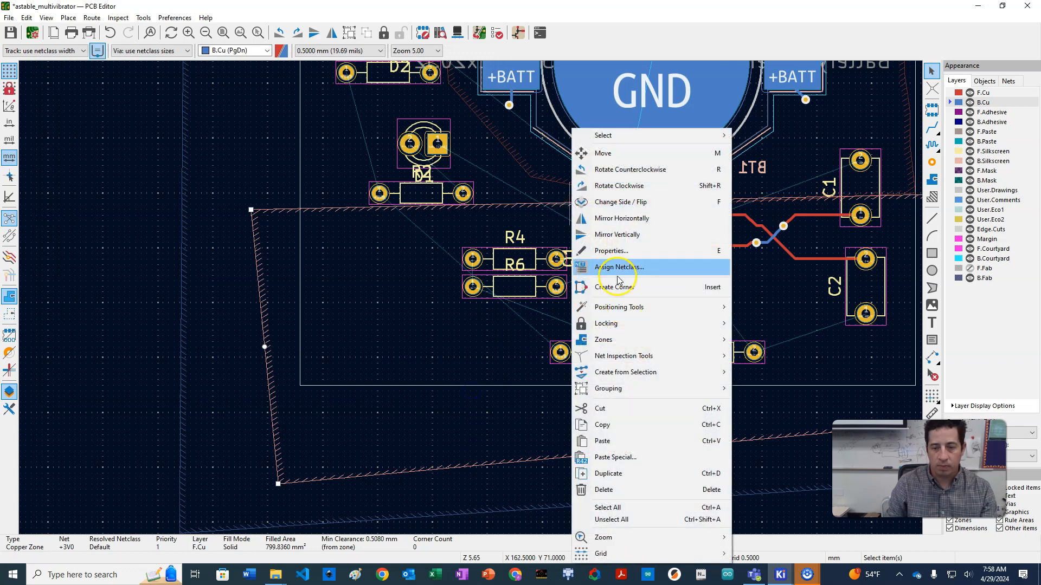
{"action": "mouse_move", "coordinate": [630, 344]}
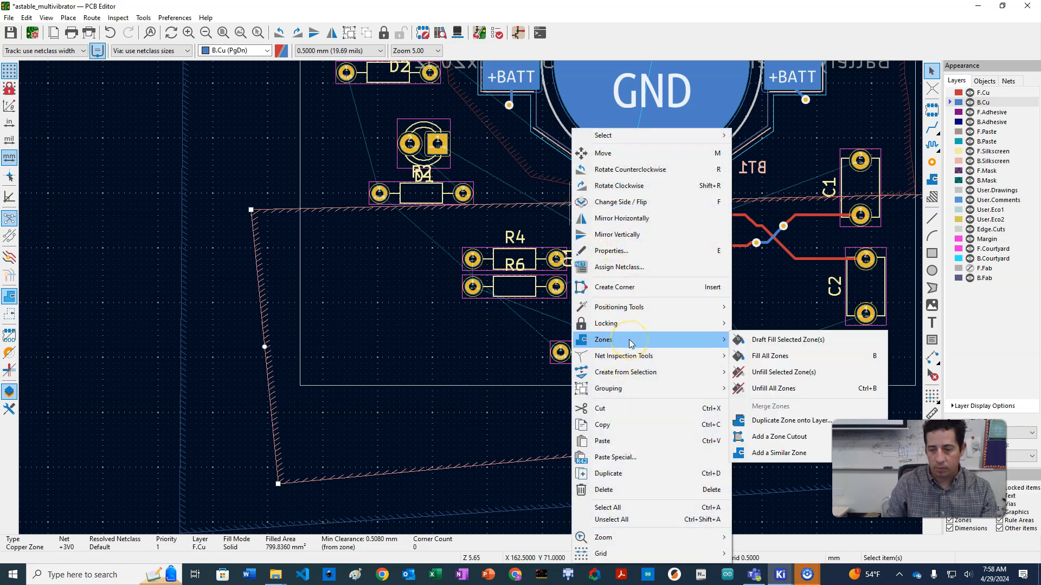
{"action": "mouse_move", "coordinate": [619, 363]}
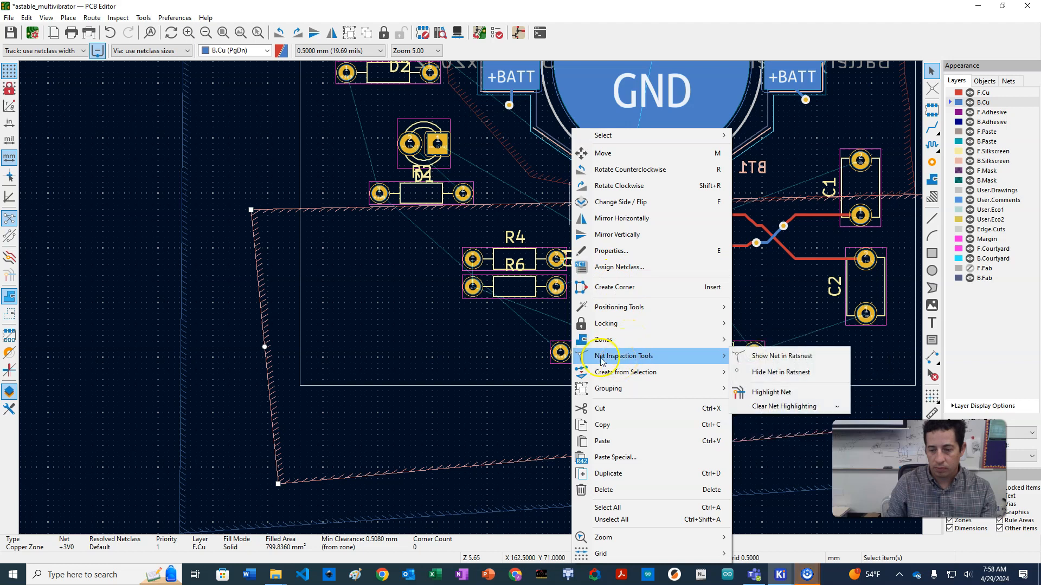
{"action": "left_click", "coordinate": [380, 298]}
Examine the footprint placement, remaining ratsnest lines and zone outlines across the whole board
{"action": "scroll", "coordinate": [480, 295], "scroll_direction": "down", "scroll_amount": 5}
{"action": "scroll", "coordinate": [472, 292], "scroll_direction": "up", "scroll_amount": 5}
{"action": "scroll", "coordinate": [471, 298], "scroll_direction": "up", "scroll_amount": 2}
{"action": "scroll", "coordinate": [473, 297], "scroll_direction": "down", "scroll_amount": 2}
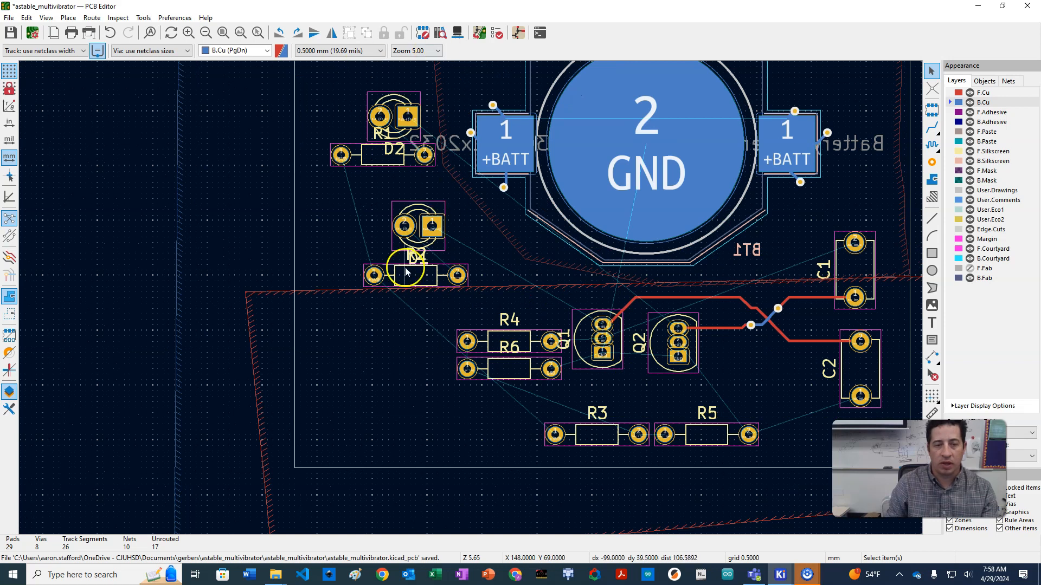
{"action": "scroll", "coordinate": [377, 92], "scroll_direction": "up", "scroll_amount": 2}
{"action": "scroll", "coordinate": [475, 308], "scroll_direction": "down", "scroll_amount": 2}
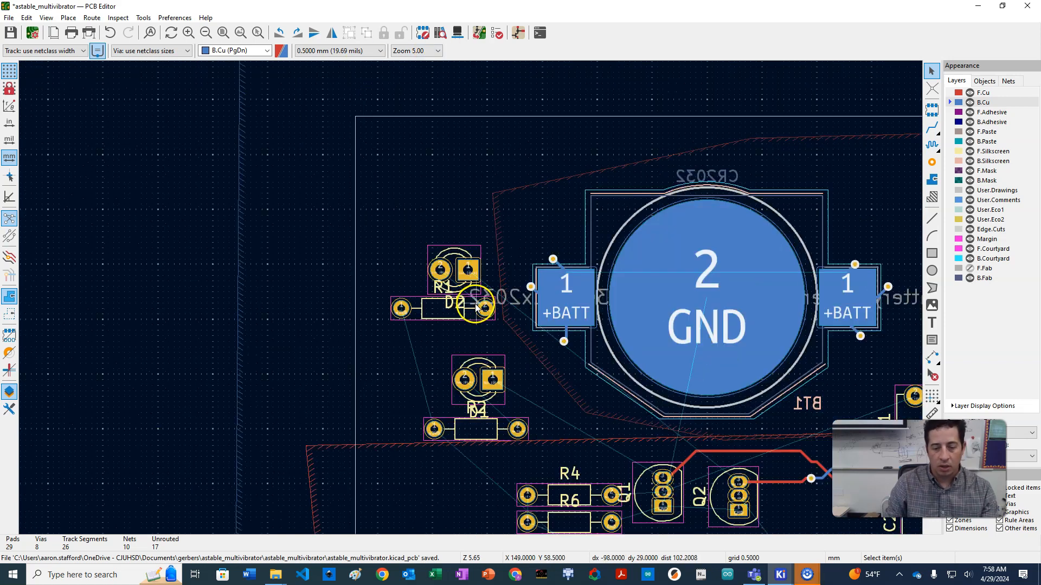
{"action": "scroll", "coordinate": [466, 290], "scroll_direction": "down", "scroll_amount": 2}
{"action": "scroll", "coordinate": [472, 298], "scroll_direction": "up", "scroll_amount": 2}
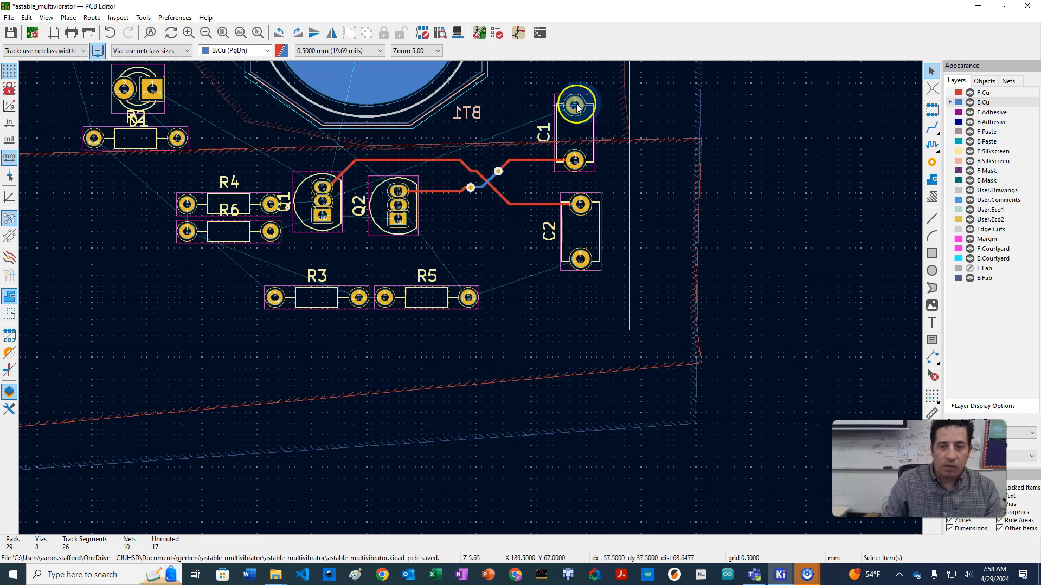
{"action": "scroll", "coordinate": [576, 158], "scroll_direction": "down", "scroll_amount": 2}
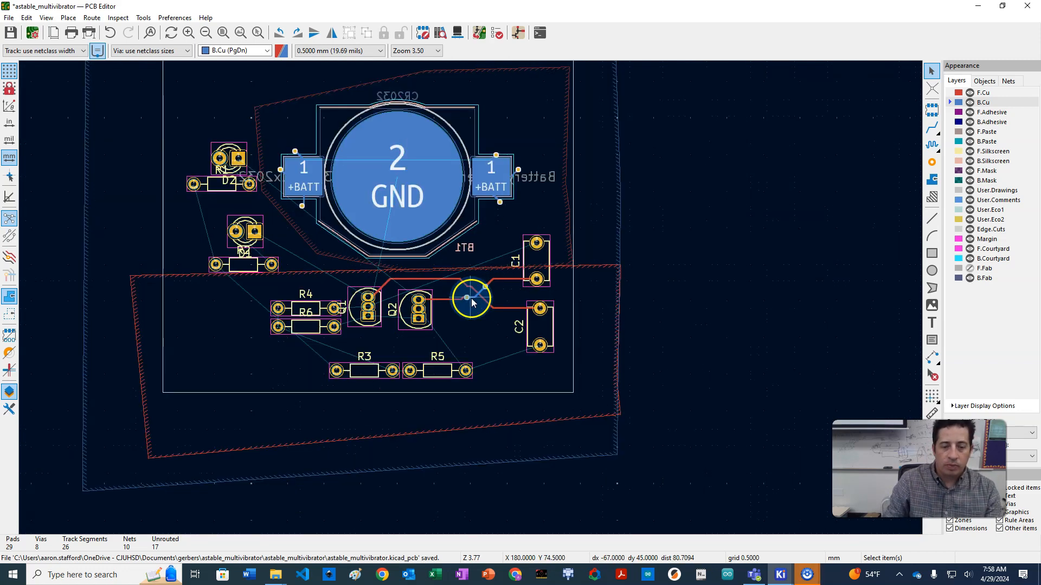
{"action": "scroll", "coordinate": [349, 193], "scroll_direction": "down", "scroll_amount": 2}
{"action": "scroll", "coordinate": [473, 296], "scroll_direction": "up", "scroll_amount": 2}
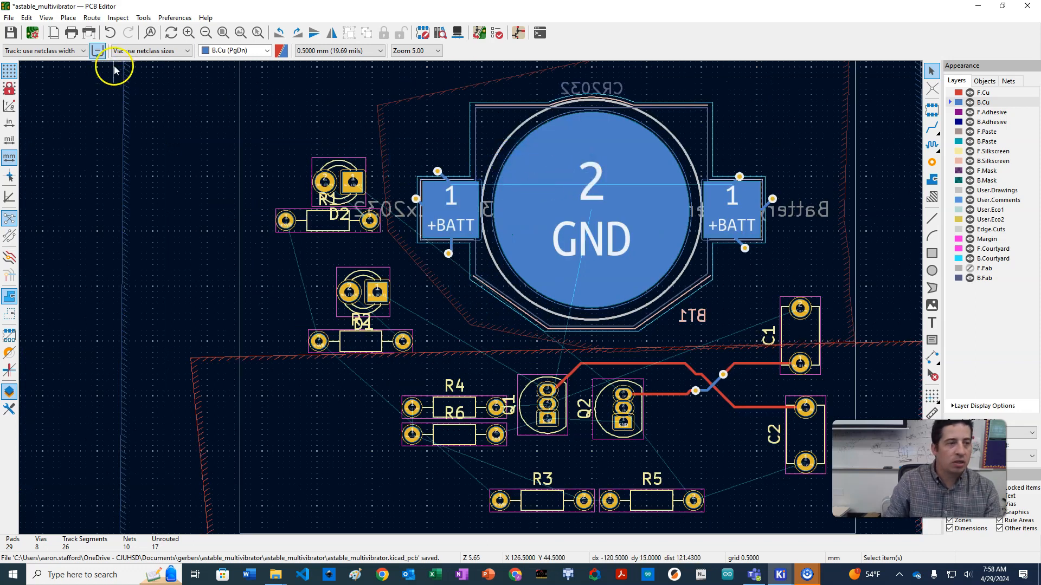
Run the design rules check on the board with all zones refilled beforehand
{"action": "left_click", "coordinate": [118, 18]}
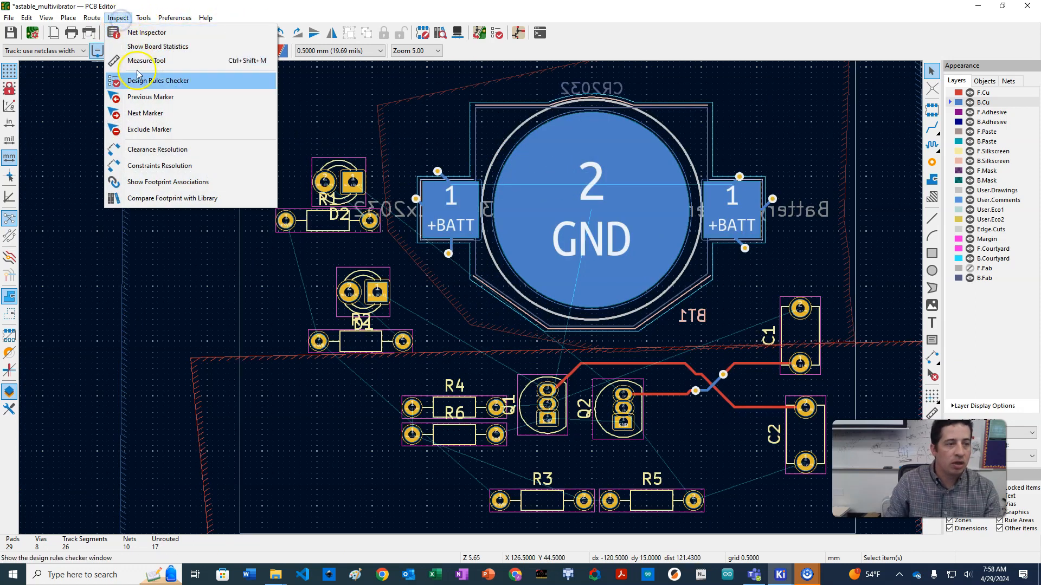
{"action": "left_click", "coordinate": [150, 84]}
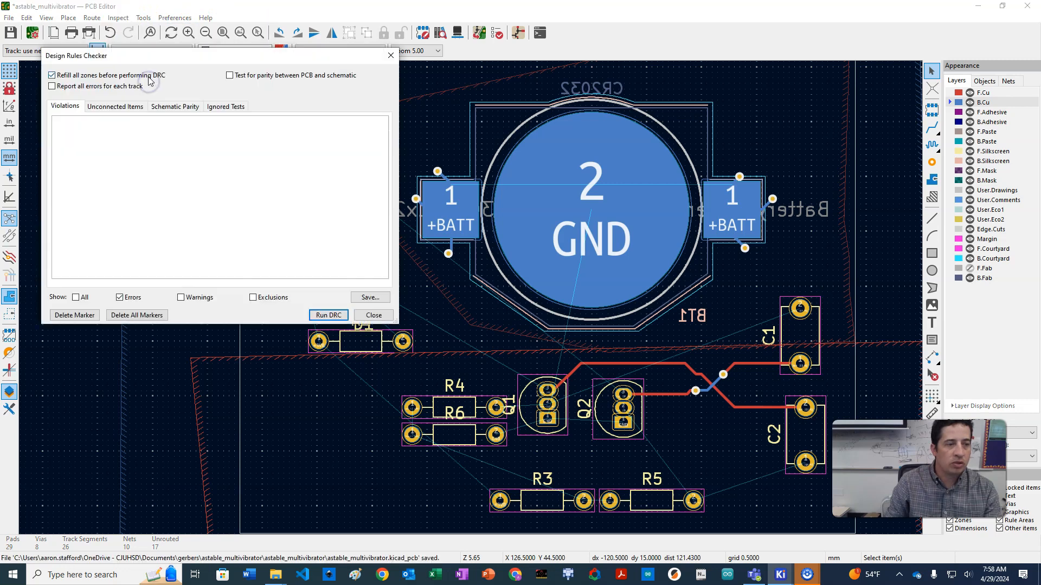
{"action": "left_click", "coordinate": [326, 315]}
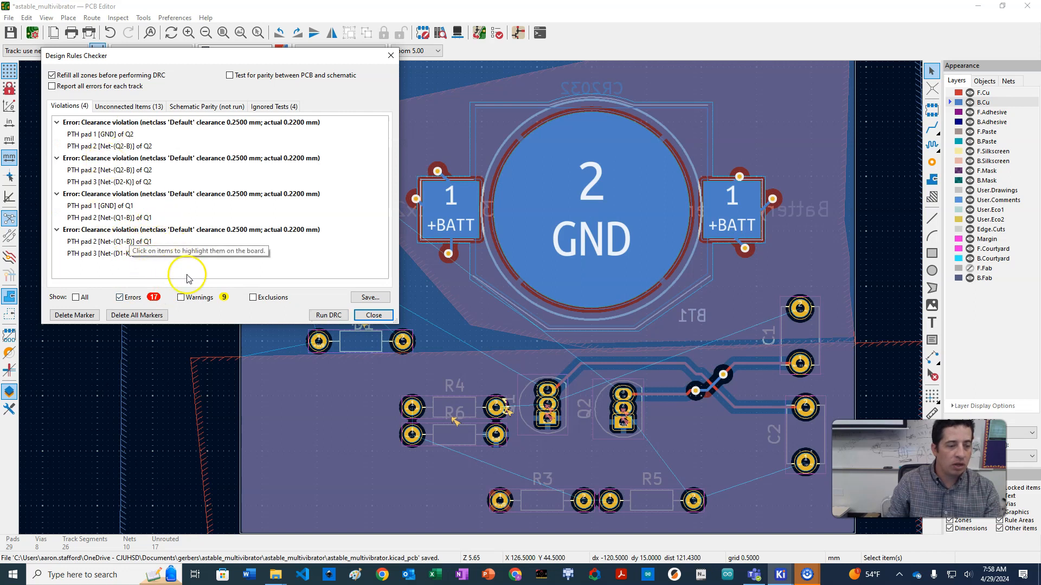
Filter the design rules report to warnings only and read through all the listed warnings
{"action": "left_click", "coordinate": [181, 298]}
{"action": "left_click", "coordinate": [119, 298]}
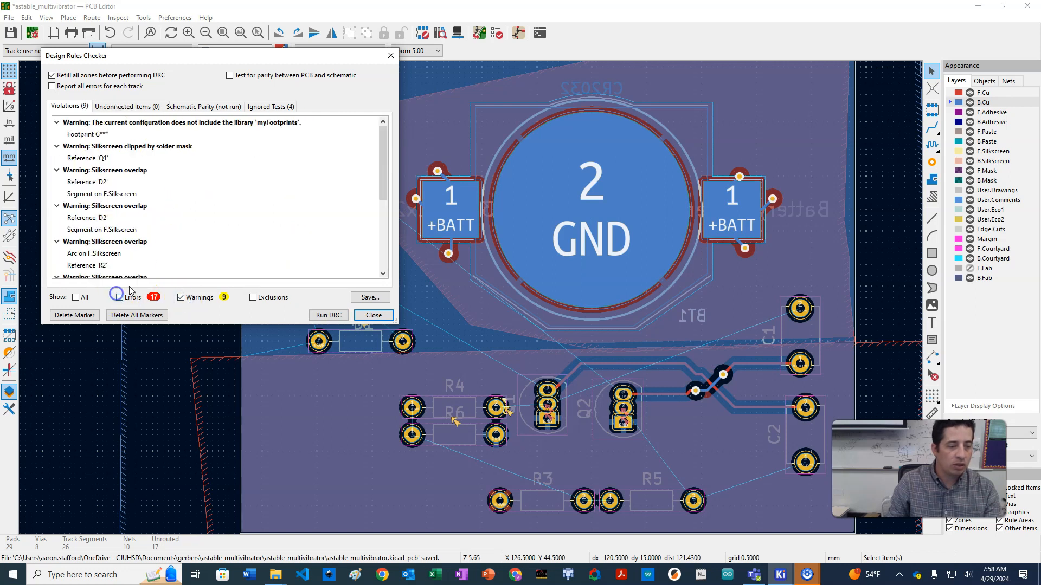
{"action": "scroll", "coordinate": [140, 234], "scroll_direction": "down", "scroll_amount": 5}
{"action": "scroll", "coordinate": [113, 234], "scroll_direction": "up", "scroll_amount": 5}
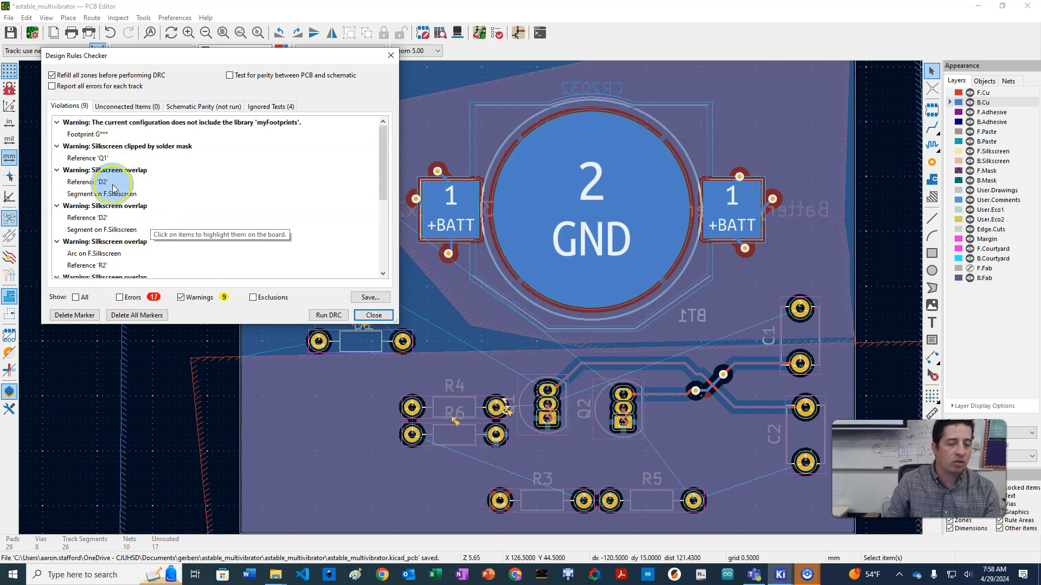
{"action": "scroll", "coordinate": [117, 178], "scroll_direction": "down", "scroll_amount": 5}
{"action": "scroll", "coordinate": [120, 248], "scroll_direction": "up", "scroll_amount": 4}
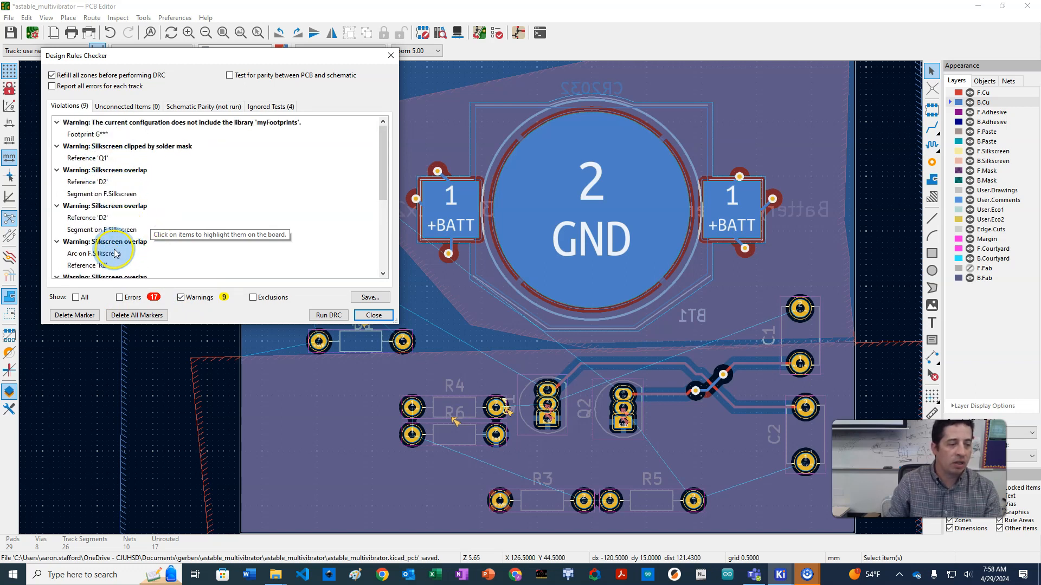
{"action": "scroll", "coordinate": [105, 155], "scroll_direction": "down", "scroll_amount": 1}
{"action": "scroll", "coordinate": [95, 144], "scroll_direction": "up", "scroll_amount": 2}
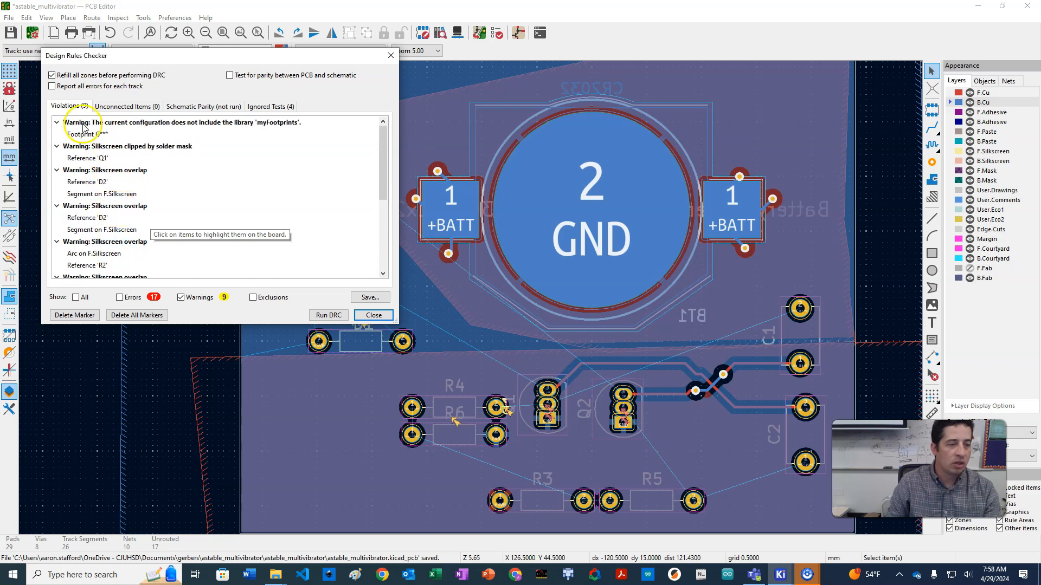
{"action": "scroll", "coordinate": [109, 179], "scroll_direction": "down", "scroll_amount": 3}
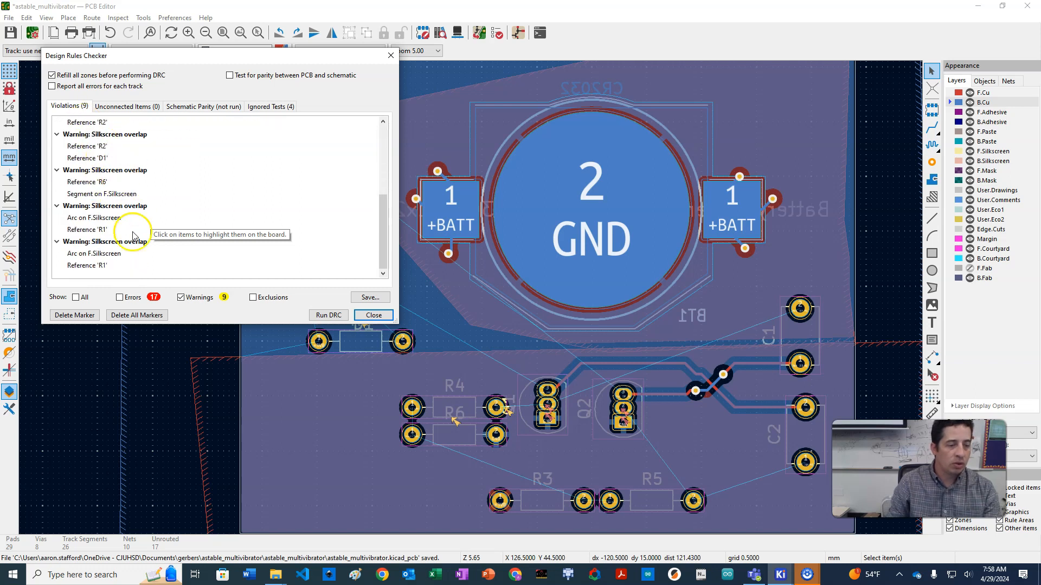
Filter the design rules report to errors only and inspect the markers around R4 and Q1 on the board
{"action": "left_click", "coordinate": [180, 297]}
{"action": "left_click", "coordinate": [132, 298]}
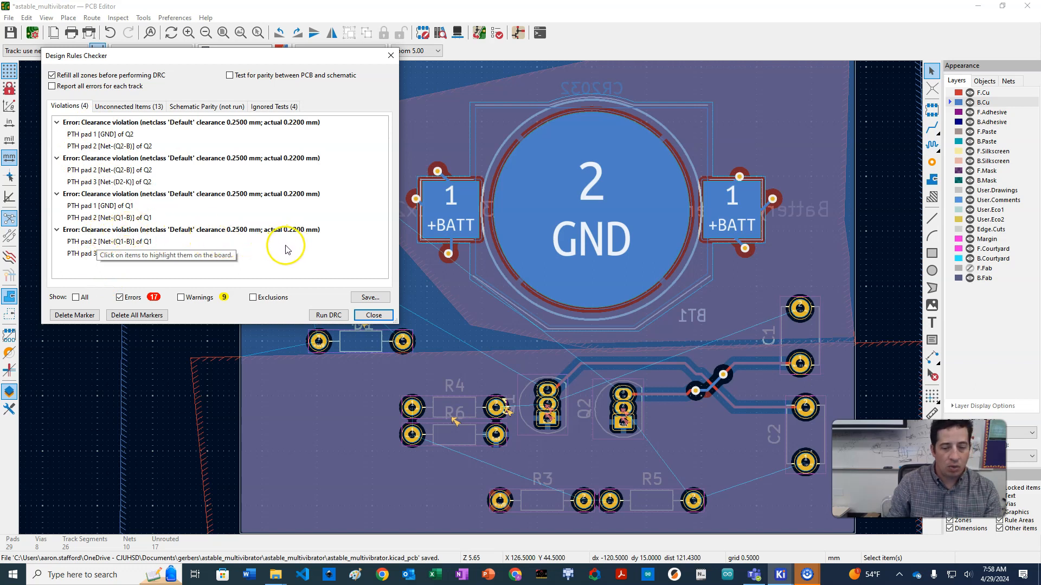
{"action": "scroll", "coordinate": [512, 436], "scroll_direction": "up", "scroll_amount": 2}
{"action": "scroll", "coordinate": [474, 304], "scroll_direction": "up", "scroll_amount": 2}
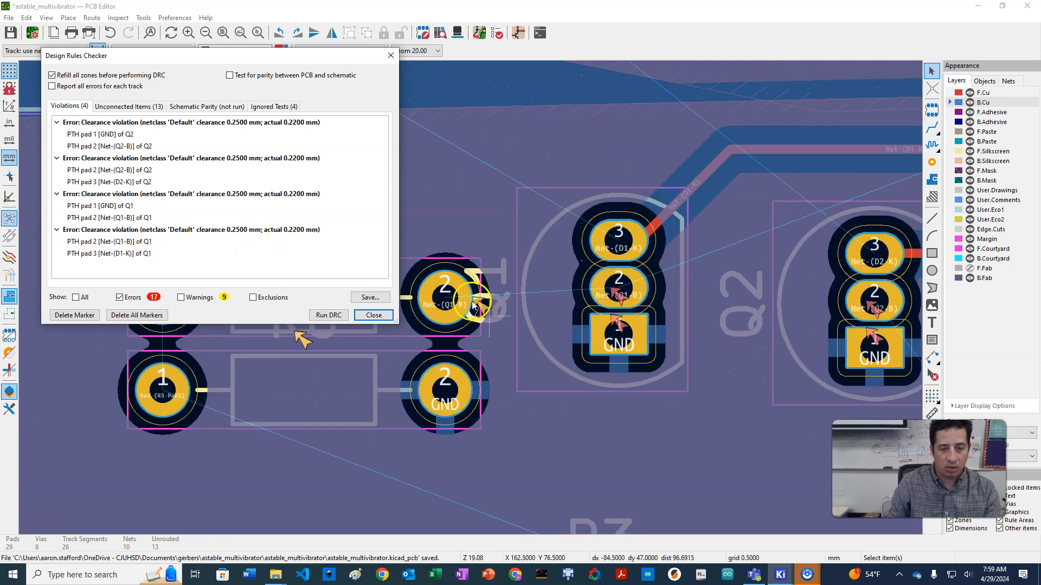
{"action": "scroll", "coordinate": [473, 304], "scroll_direction": "up", "scroll_amount": 2}
{"action": "scroll", "coordinate": [439, 241], "scroll_direction": "down", "scroll_amount": 1}
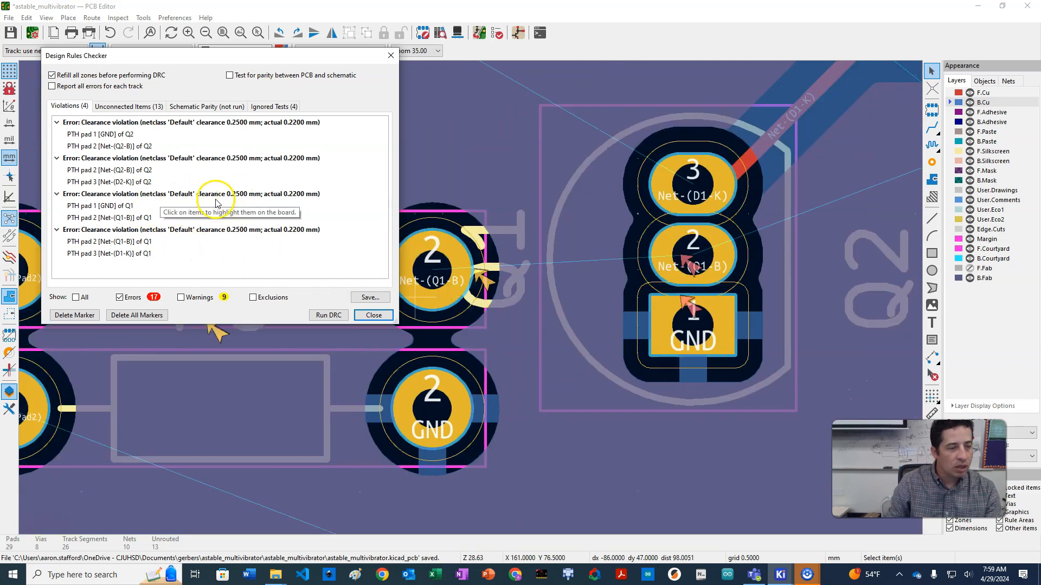
Look through the missing connections listed as unconnected items and return to the violations list
{"action": "left_click", "coordinate": [111, 105]}
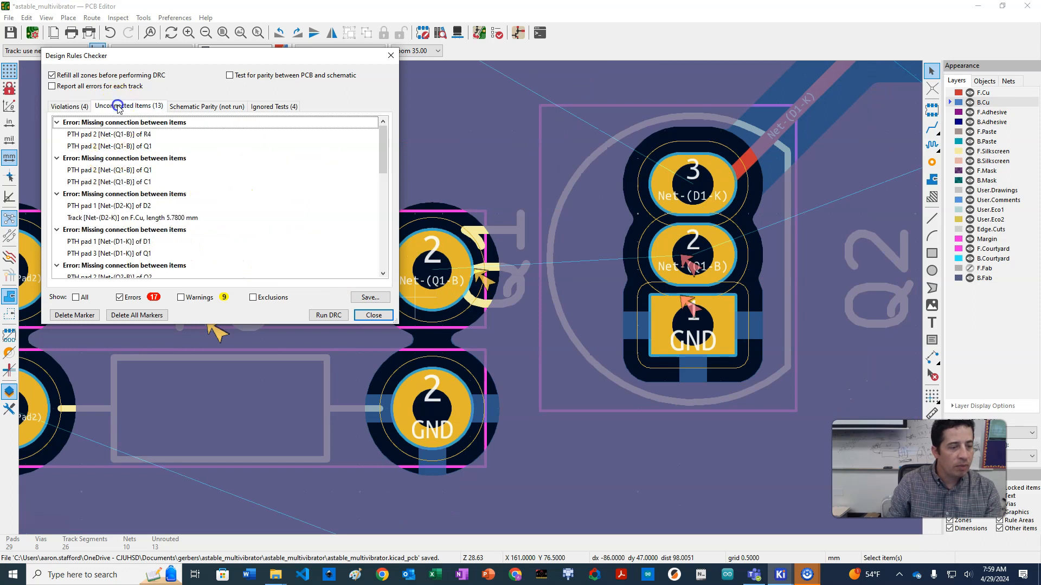
{"action": "scroll", "coordinate": [135, 208], "scroll_direction": "up", "scroll_amount": 3}
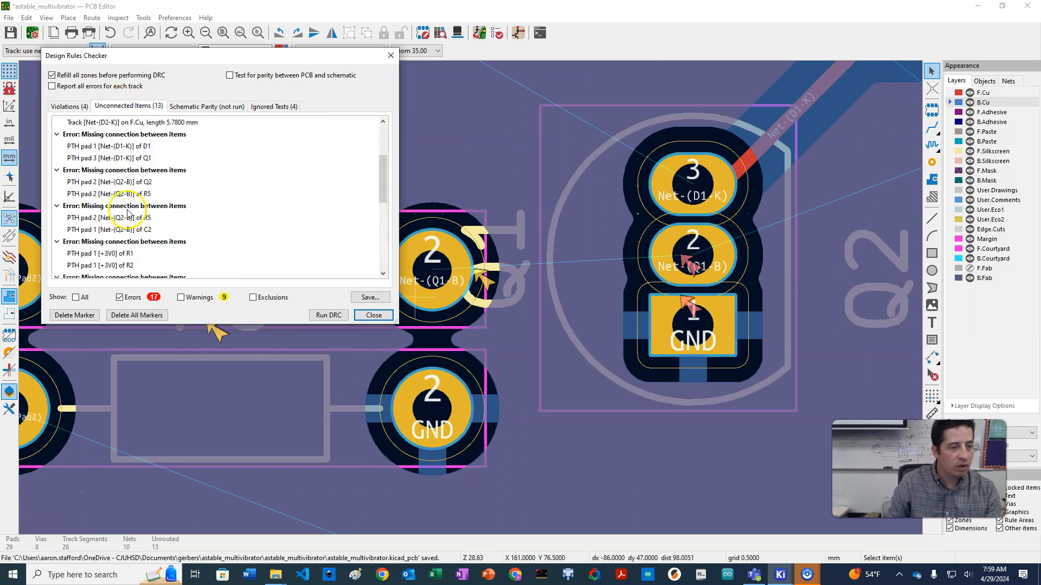
{"action": "left_click", "coordinate": [69, 107]}
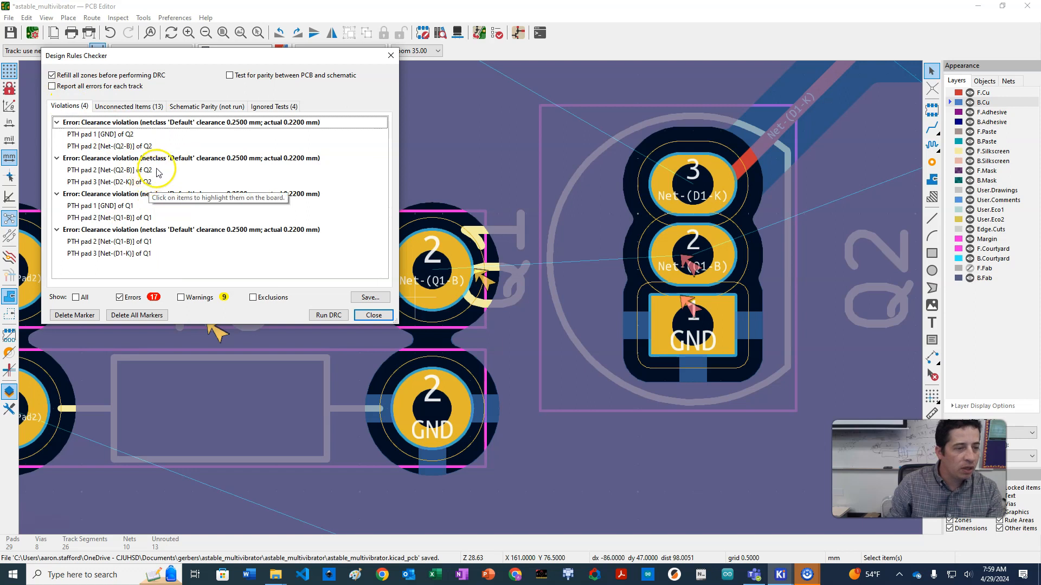
Examine the pad spacing at the clearance error markers on Q1 and Q2
{"action": "scroll", "coordinate": [471, 297], "scroll_direction": "up", "scroll_amount": 5}
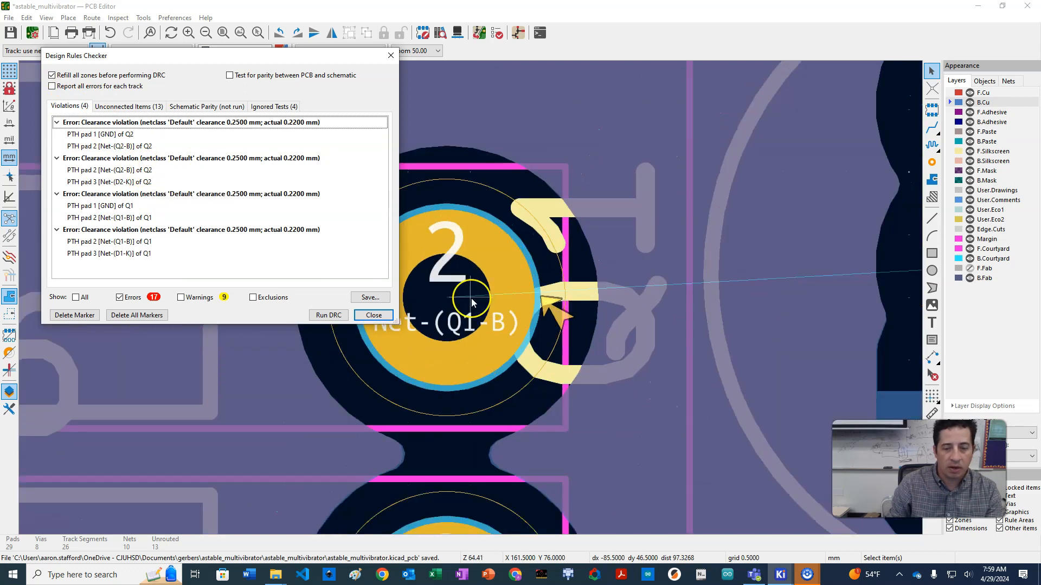
{"action": "scroll", "coordinate": [471, 298], "scroll_direction": "down", "scroll_amount": 5}
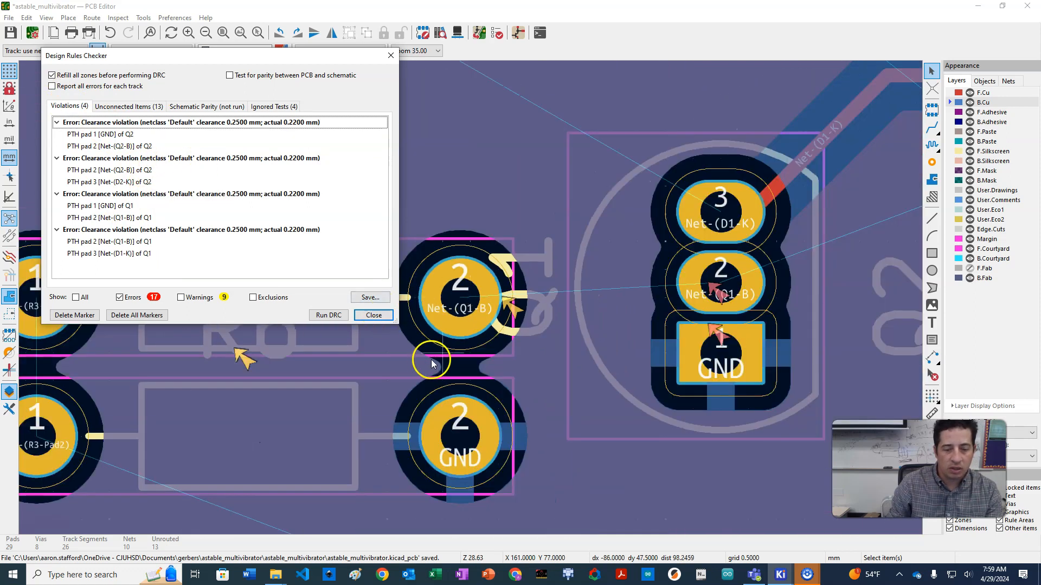
{"action": "scroll", "coordinate": [477, 320], "scroll_direction": "down", "scroll_amount": 4}
{"action": "scroll", "coordinate": [618, 250], "scroll_direction": "up", "scroll_amount": 5}
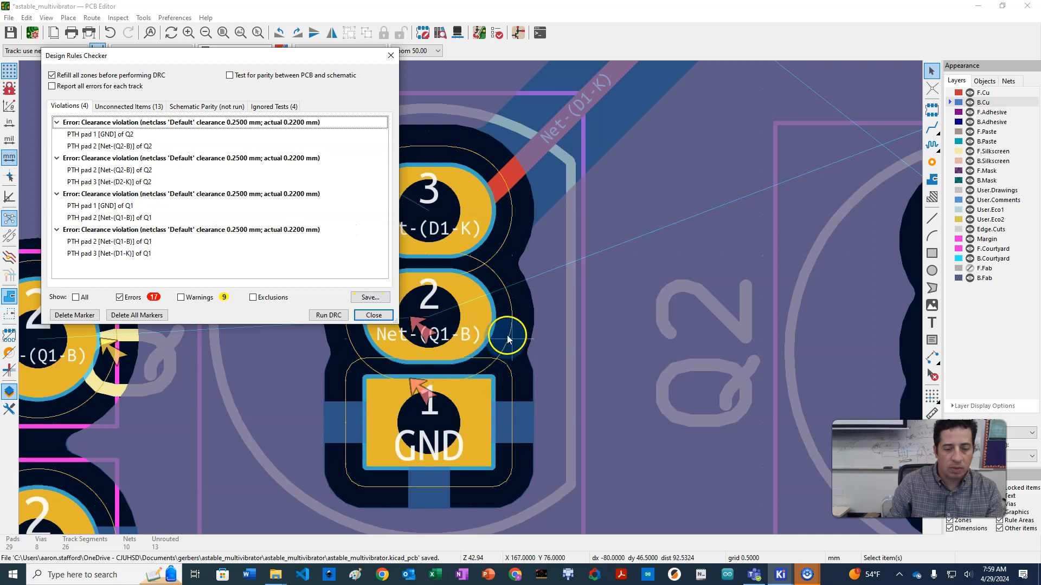
{"action": "scroll", "coordinate": [470, 298], "scroll_direction": "down", "scroll_amount": 3}
{"action": "scroll", "coordinate": [470, 298], "scroll_direction": "up", "scroll_amount": 1}
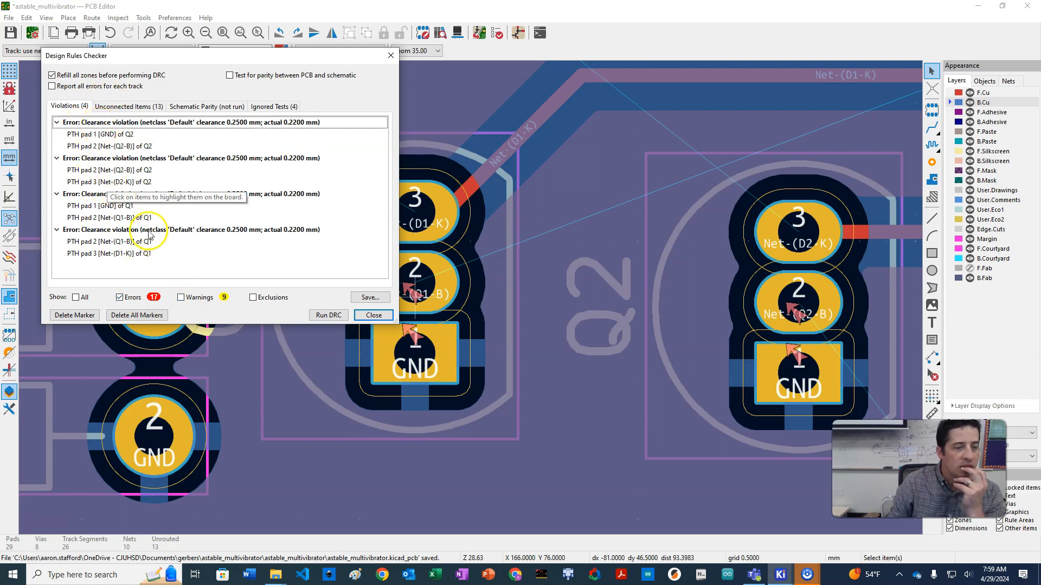
Review the full list of unconnected items once more and close the Design Rules Checker
{"action": "left_click", "coordinate": [269, 106]}
{"action": "left_click", "coordinate": [124, 107]}
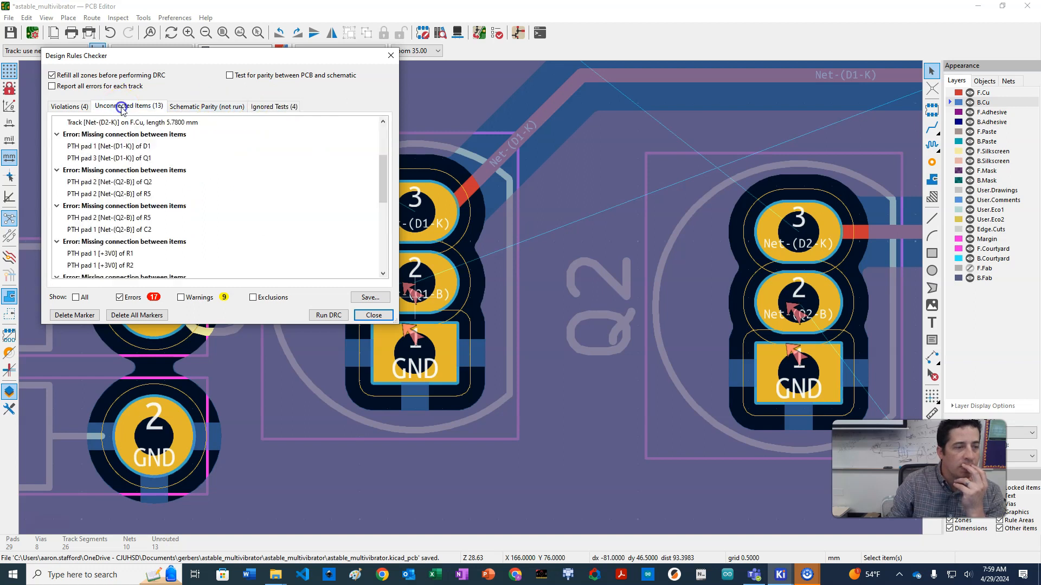
{"action": "scroll", "coordinate": [103, 179], "scroll_direction": "up", "scroll_amount": 3}
{"action": "scroll", "coordinate": [135, 141], "scroll_direction": "down", "scroll_amount": 5}
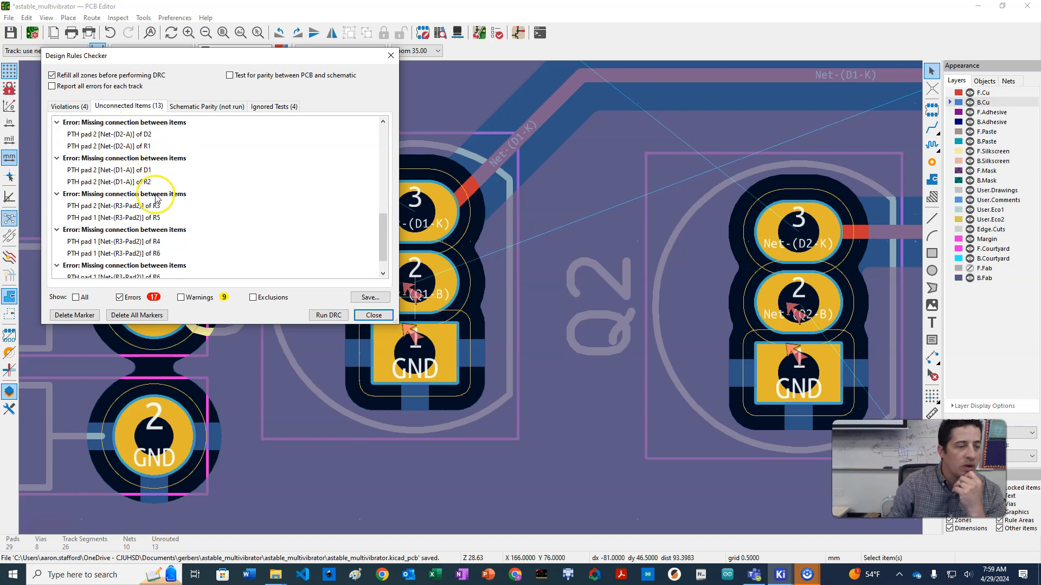
{"action": "scroll", "coordinate": [157, 201], "scroll_direction": "down", "scroll_amount": 1}
{"action": "scroll", "coordinate": [152, 233], "scroll_direction": "up", "scroll_amount": 5}
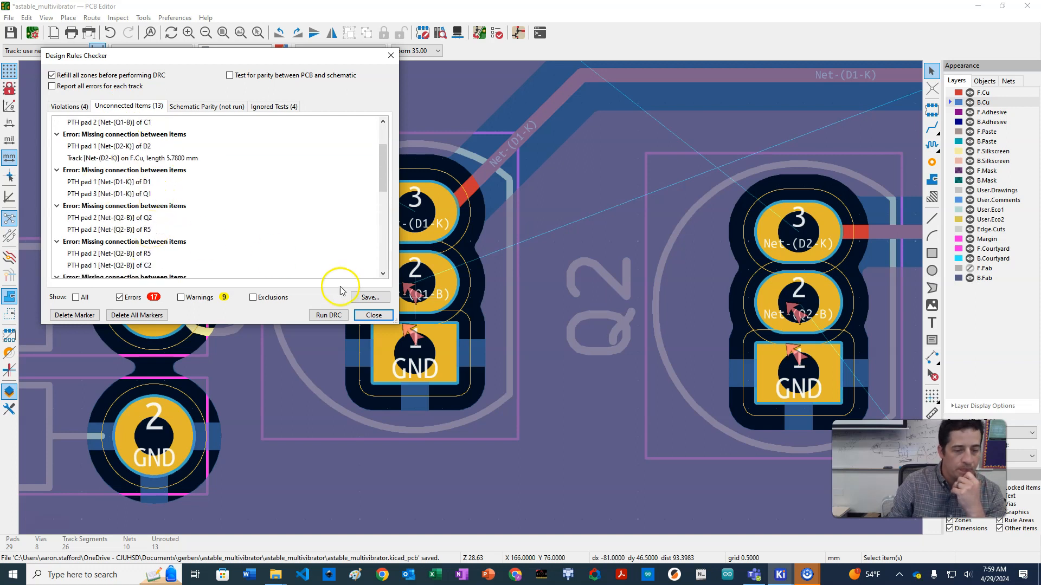
{"action": "left_click", "coordinate": [371, 315]}
{"action": "scroll", "coordinate": [471, 298], "scroll_direction": "down", "scroll_amount": 7}
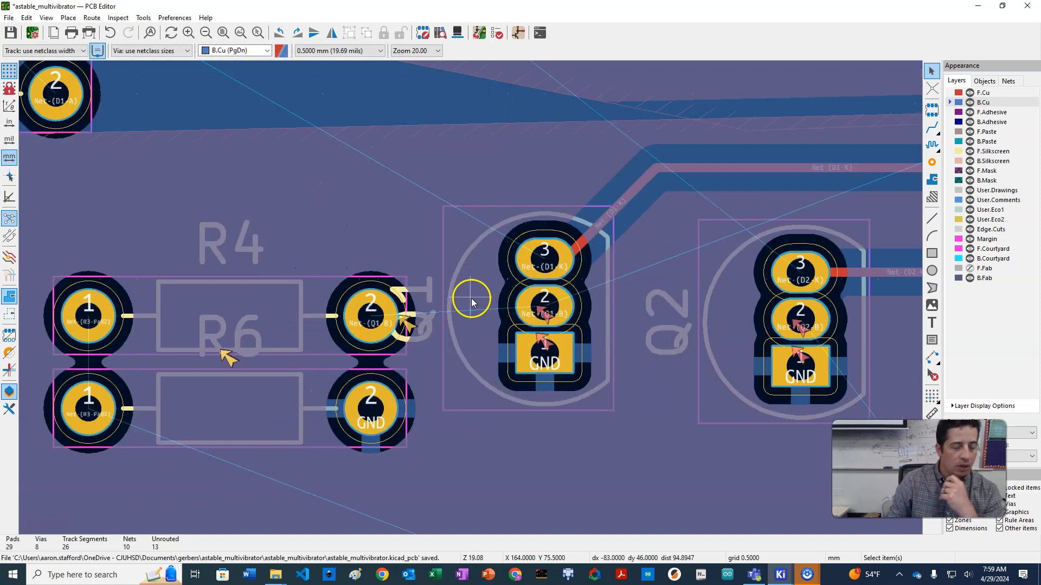
{"action": "scroll", "coordinate": [578, 311], "scroll_direction": "down", "scroll_amount": 3}
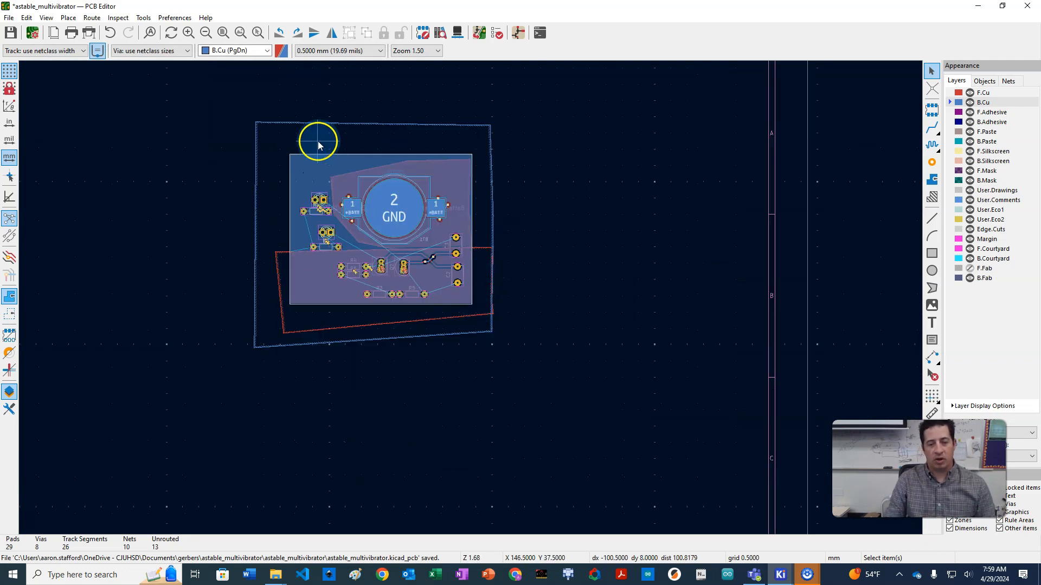
{"action": "scroll", "coordinate": [316, 140], "scroll_direction": "up", "scroll_amount": 3}
{"action": "scroll", "coordinate": [480, 339], "scroll_direction": "down", "scroll_amount": 3}
{"action": "scroll", "coordinate": [479, 346], "scroll_direction": "up", "scroll_amount": 3}
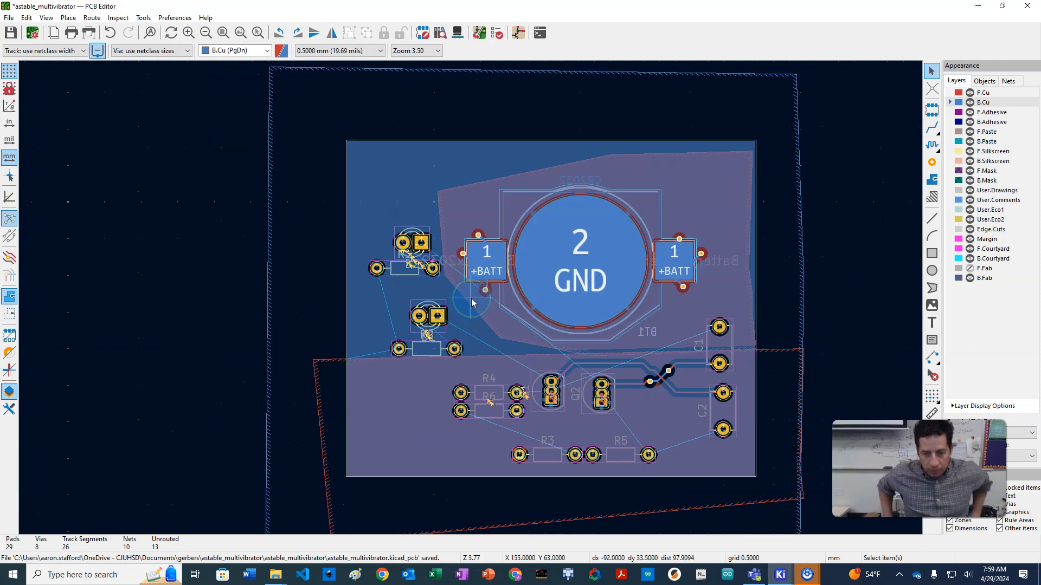